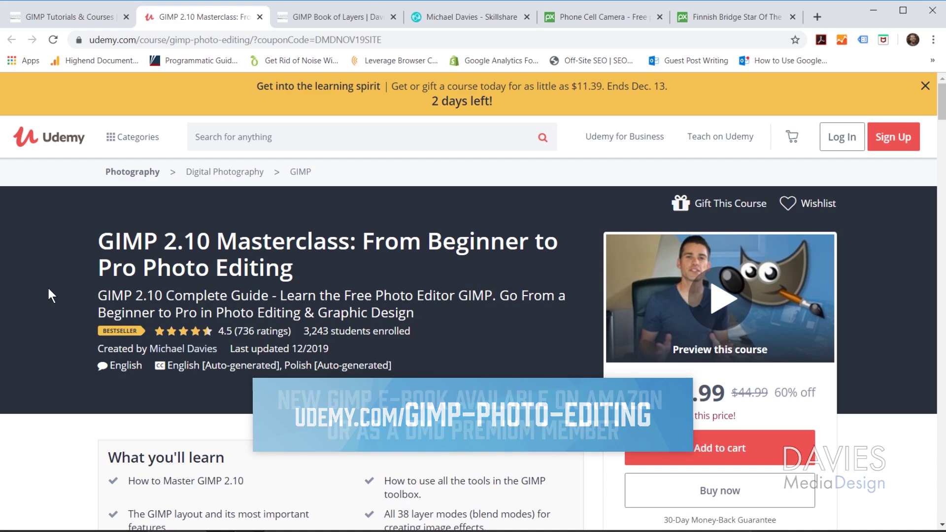
- Cycle the Chrome tabs from Udemy past GIMP Book of Layers to the Skillshare profile
{"action": "key", "text": "ctrl+Tab"}
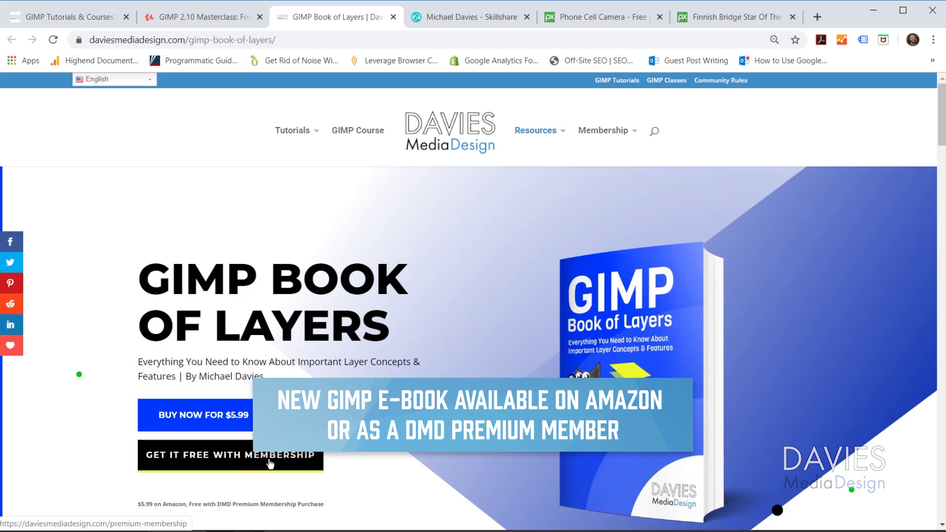
{"action": "key", "text": "ctrl+Tab"}
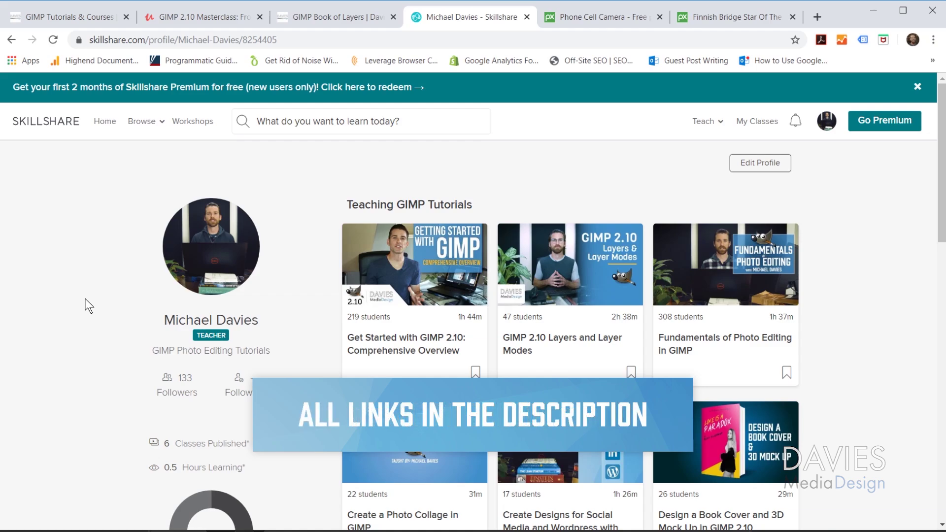
- Review the Pixabay download sizes for the phone and bridge photos, then minimize Chrome
{"action": "left_click", "coordinate": [587, 18]}
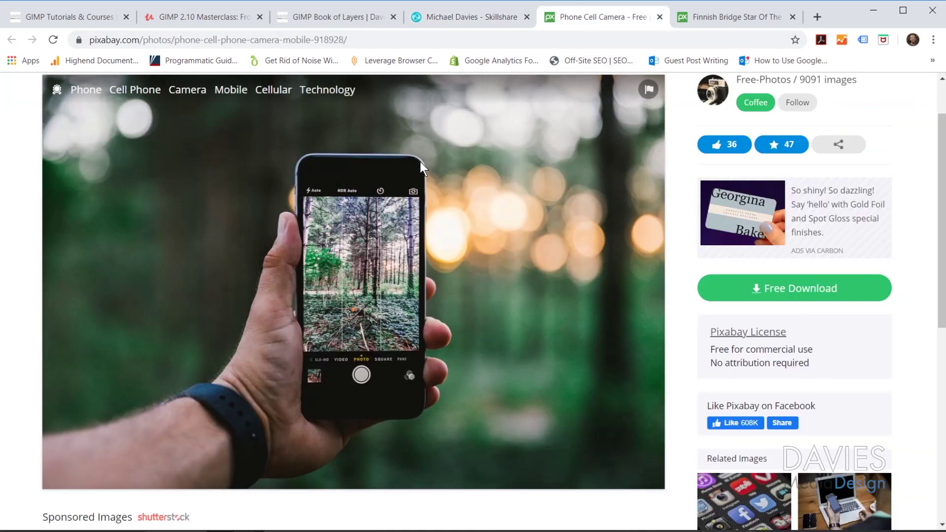
{"action": "left_click", "coordinate": [723, 21]}
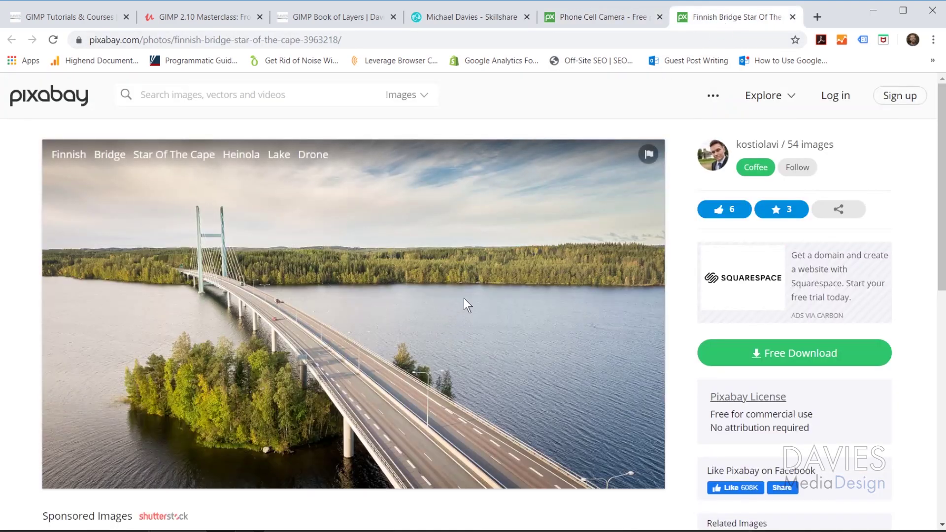
{"action": "left_click", "coordinate": [784, 355]}
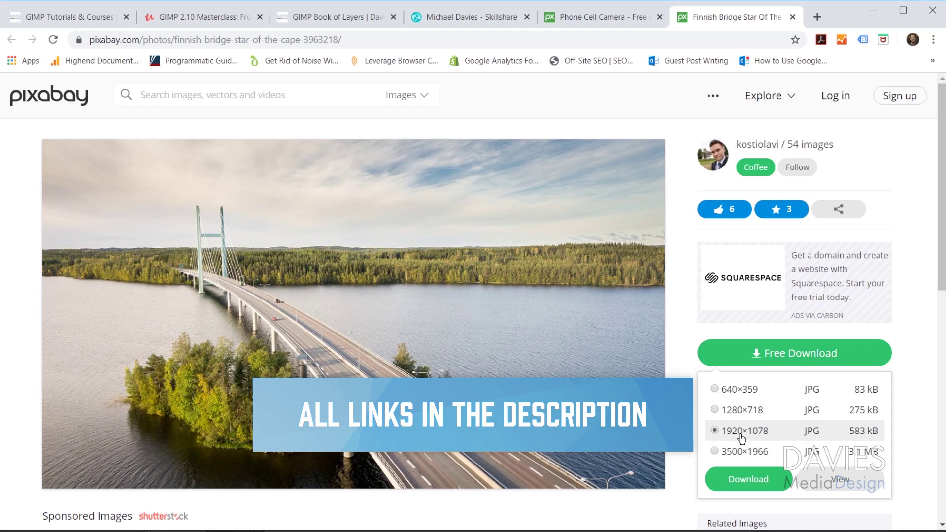
{"action": "left_click", "coordinate": [584, 17]}
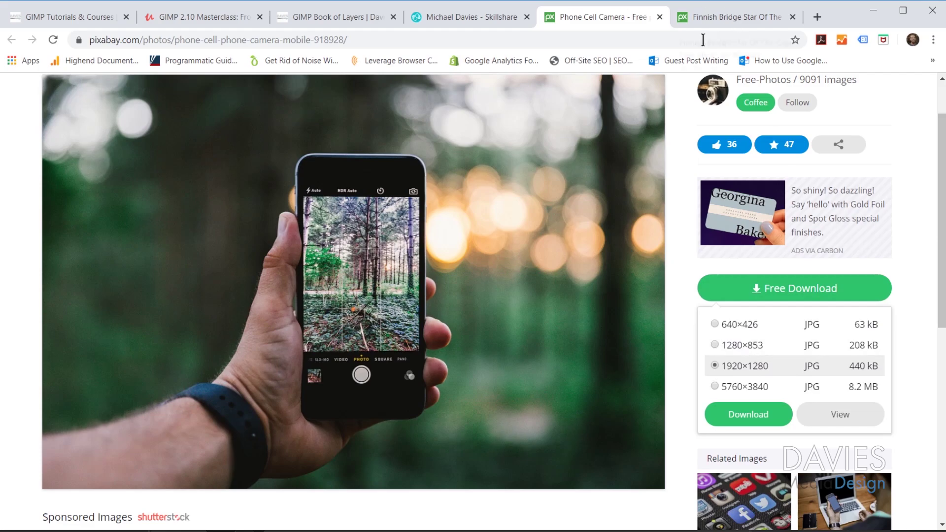
{"action": "left_click", "coordinate": [873, 11]}
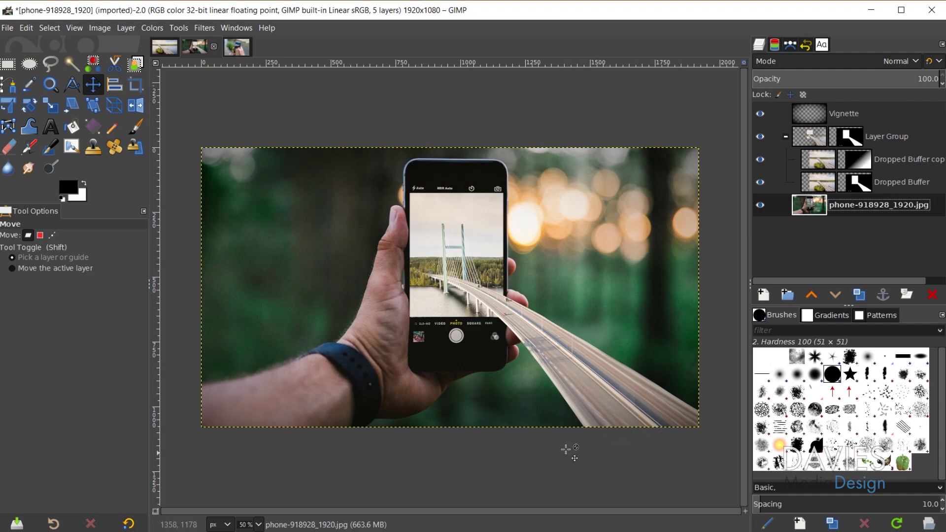
{"action": "left_click", "coordinate": [200, 46]}
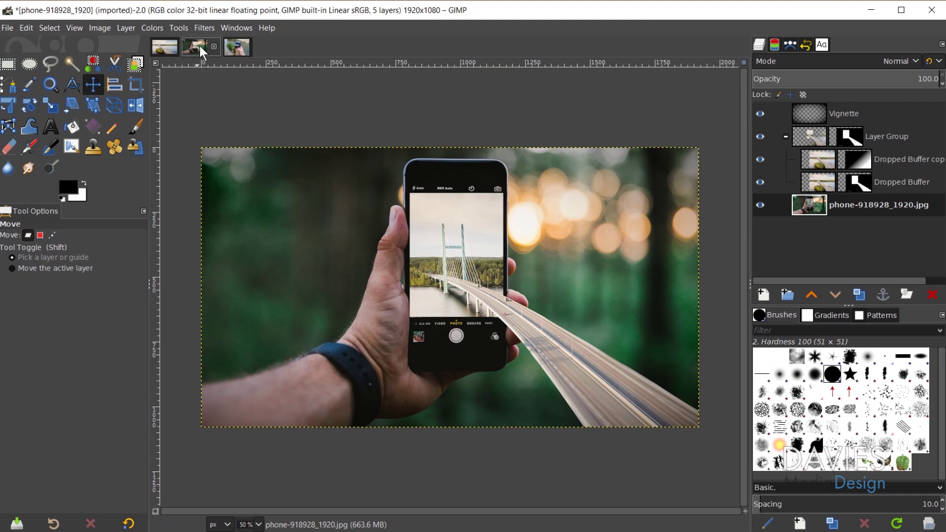
{"action": "left_click", "coordinate": [238, 46]}
- Reopen phone-918928_1920.jpg from Open Recent as a new single-layer image
{"action": "left_click", "coordinate": [6, 29]}
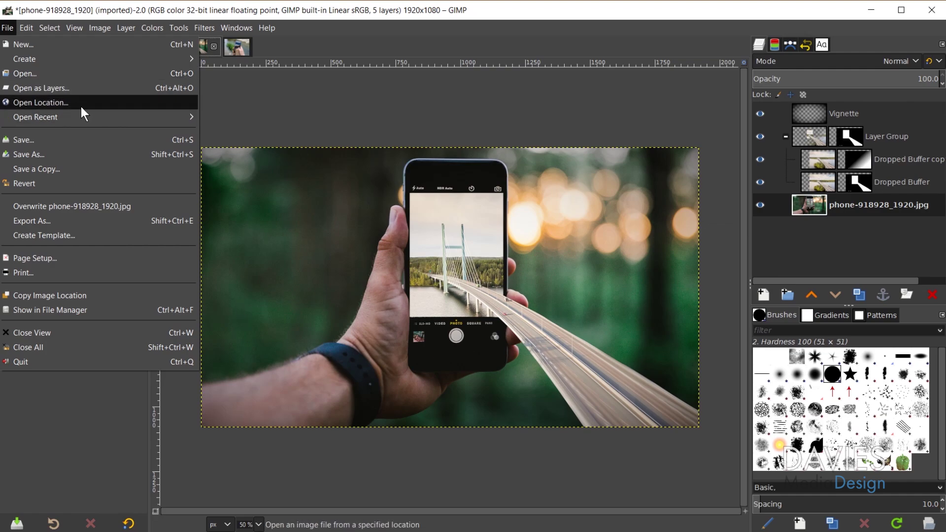
{"action": "mouse_move", "coordinate": [82, 117]}
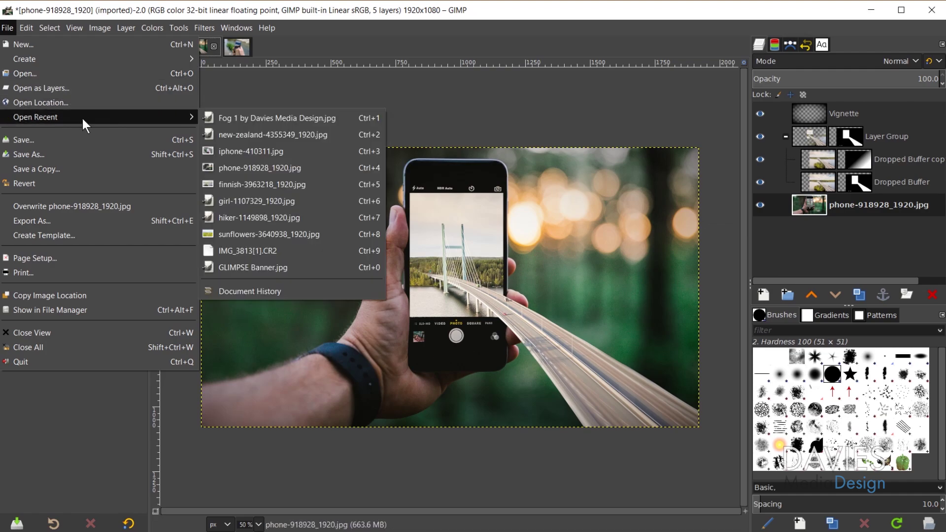
{"action": "left_click", "coordinate": [254, 167]}
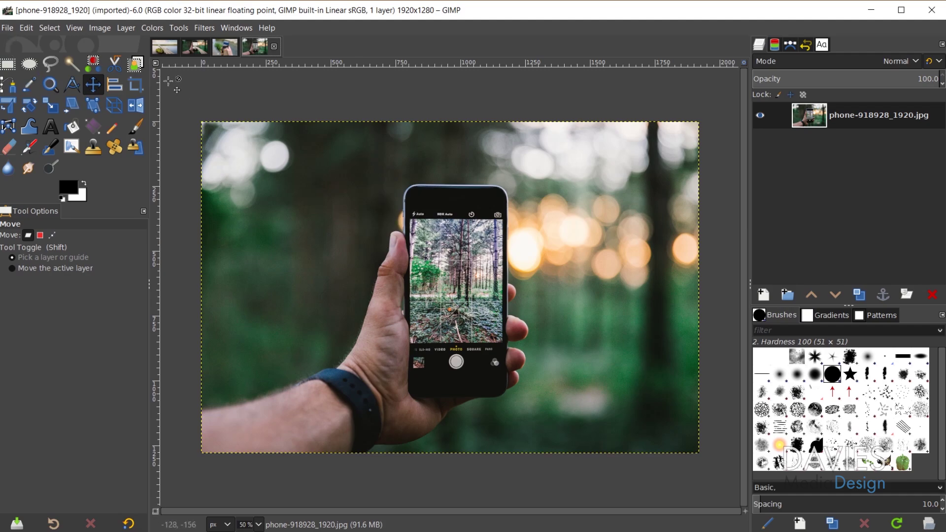
- Add finnish-3963218_1920.jpg as a layer on top of the phone photo
{"action": "left_click", "coordinate": [7, 28]}
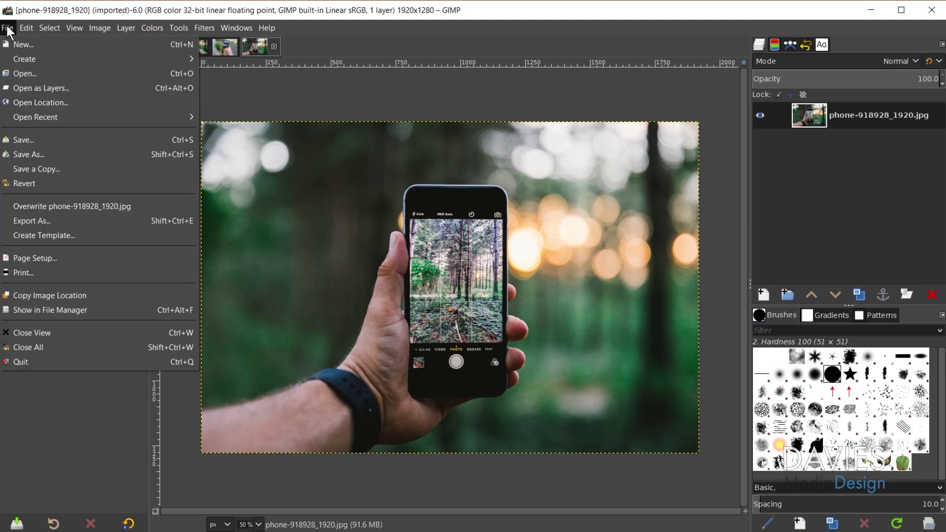
{"action": "left_click", "coordinate": [27, 89]}
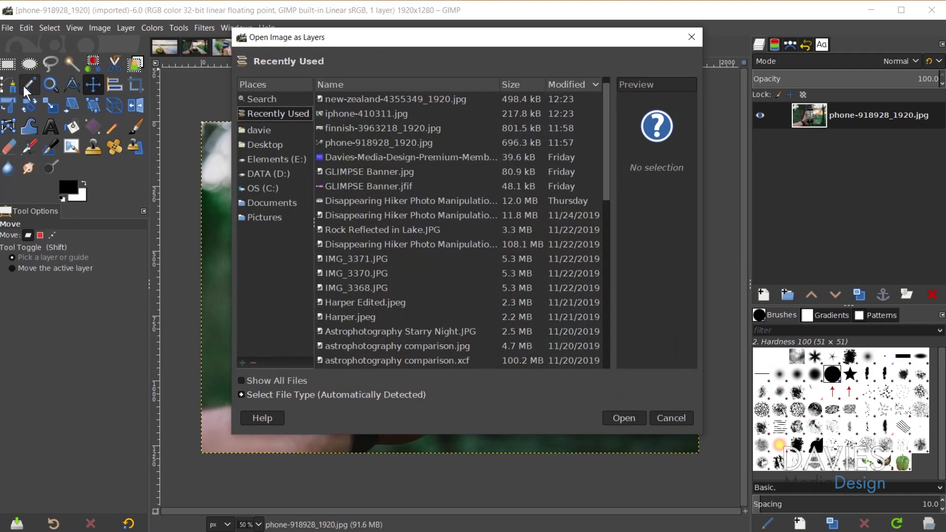
{"action": "left_click", "coordinate": [376, 128]}
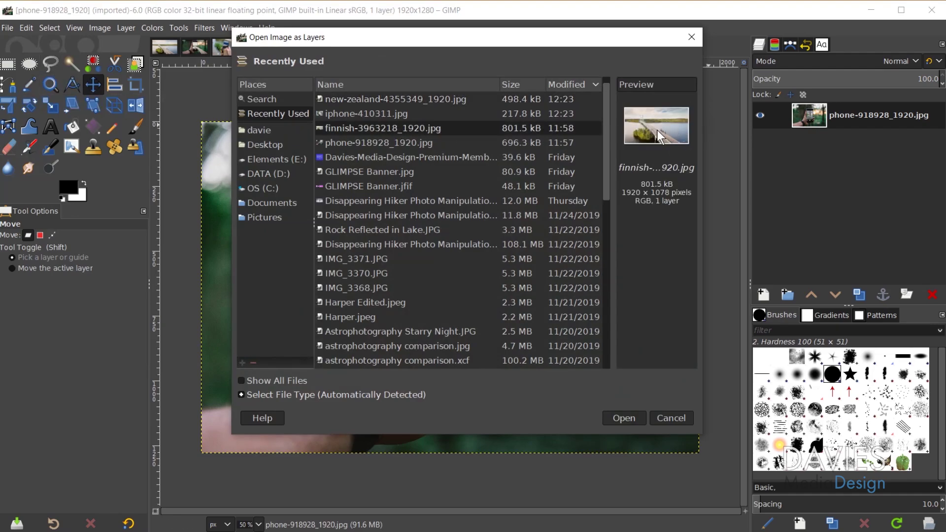
{"action": "left_click", "coordinate": [622, 417]}
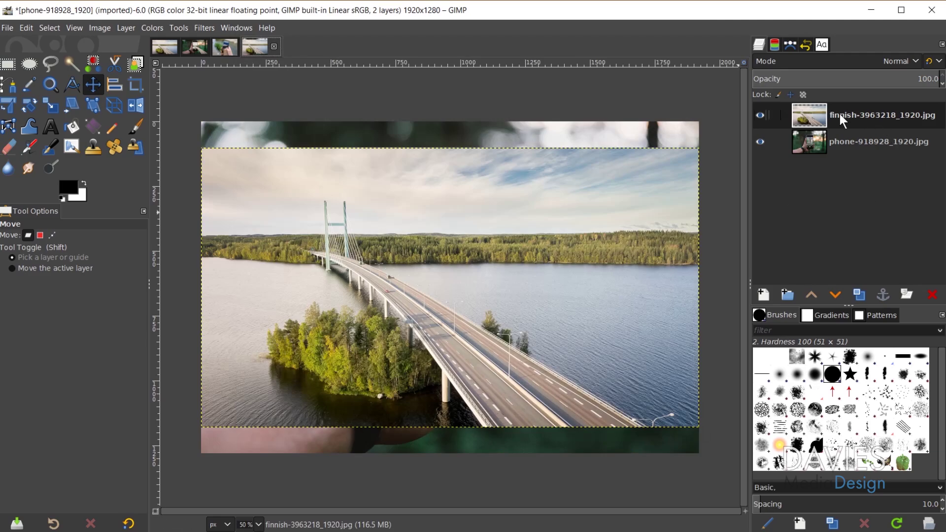
- Rename the two layers Bridge and Phone
{"action": "double_click", "coordinate": [917, 118]}
{"action": "type", "text": "Bridge"}
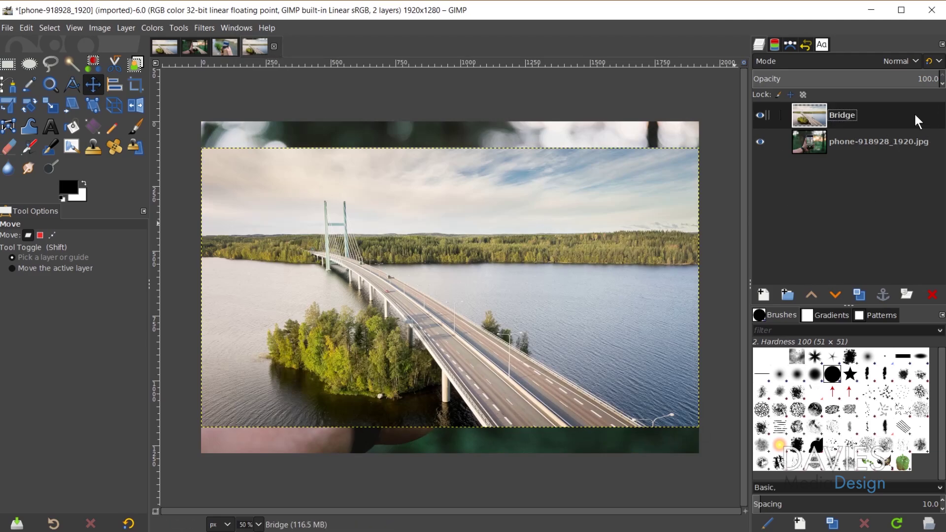
{"action": "double_click", "coordinate": [892, 141]}
{"action": "type", "text": "Phone"}
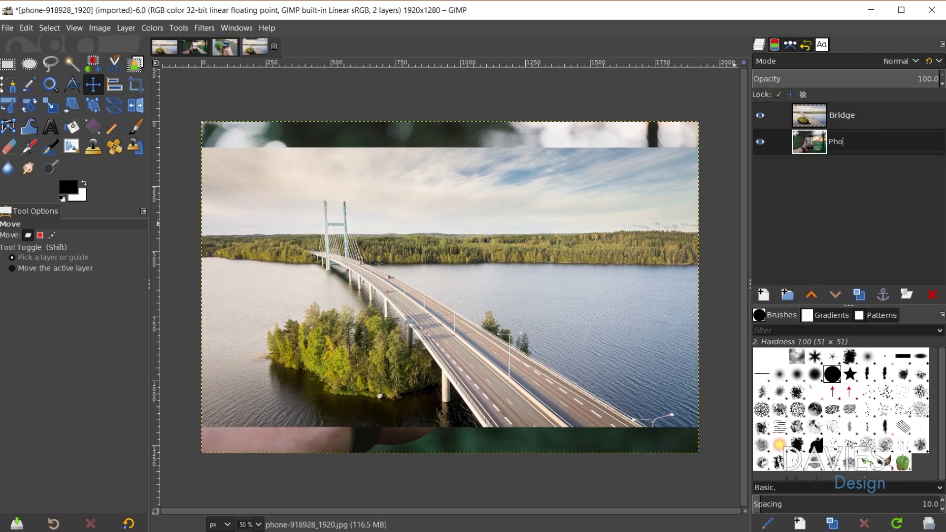
{"action": "key", "text": "Return"}
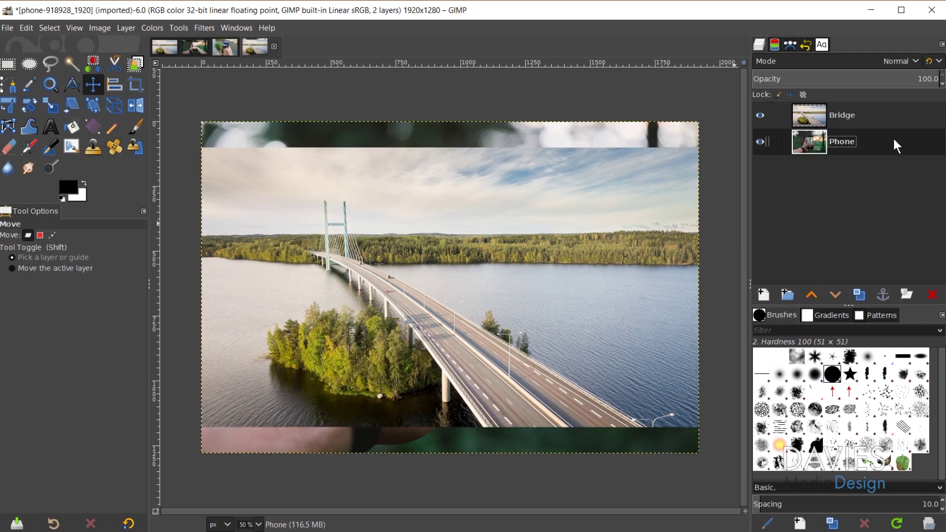
- Lower the Bridge layer's opacity to about half and shift it right and down over the phone
{"action": "left_click", "coordinate": [818, 116]}
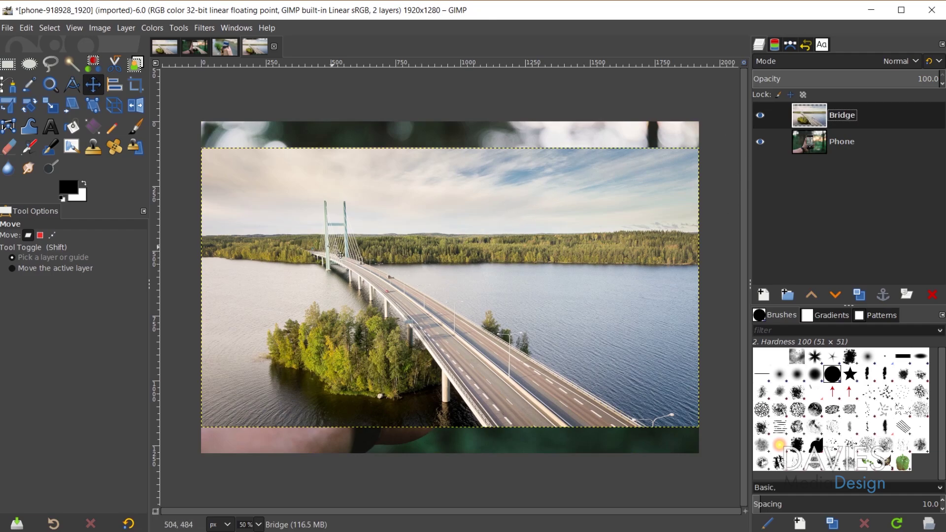
{"action": "left_click", "coordinate": [880, 78]}
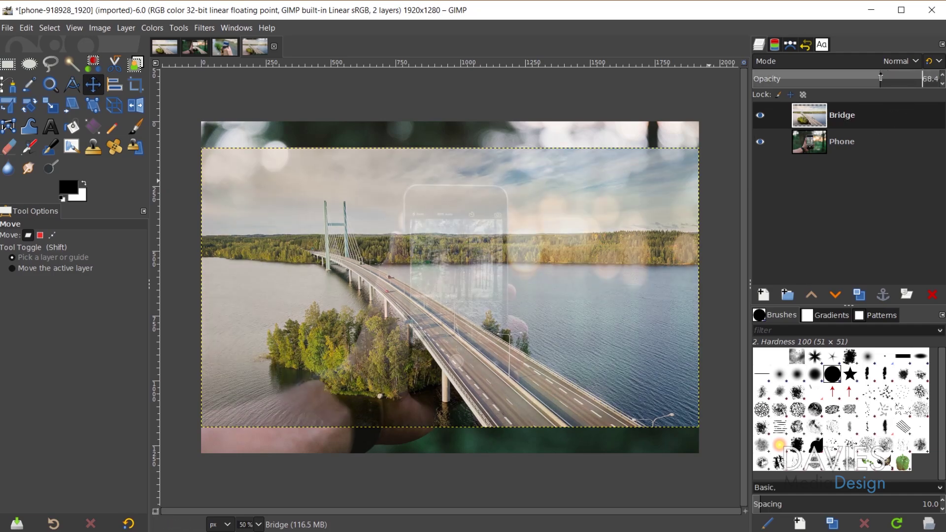
{"action": "left_click_drag", "start_coordinate": [887, 78], "coordinate": [849, 77]}
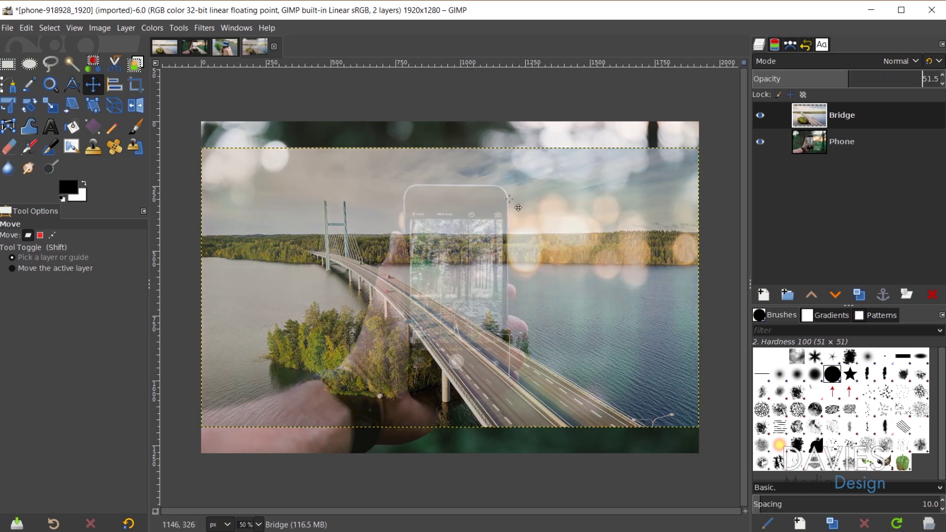
{"action": "left_click_drag", "start_coordinate": [377, 252], "coordinate": [468, 299]}
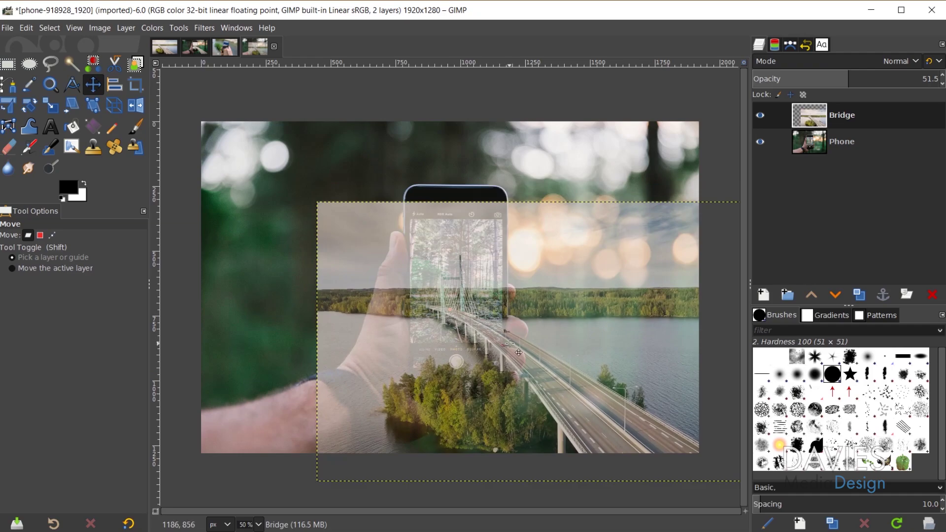
- Fine-tune the Bridge opacity to 57.1 and nudge the bridge to line up with the phone screen
{"action": "key", "text": "2"}
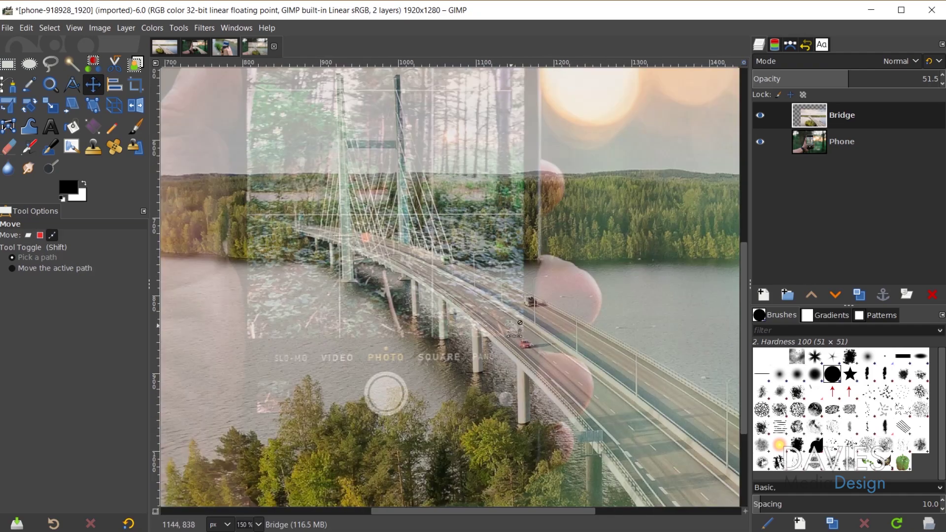
{"action": "key", "text": "3"}
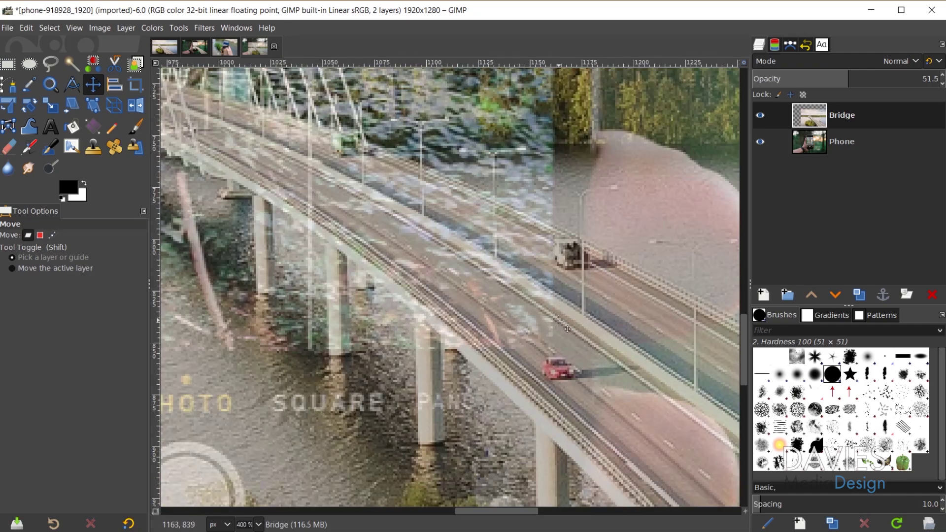
{"action": "left_click_drag", "start_coordinate": [811, 81], "coordinate": [816, 78]}
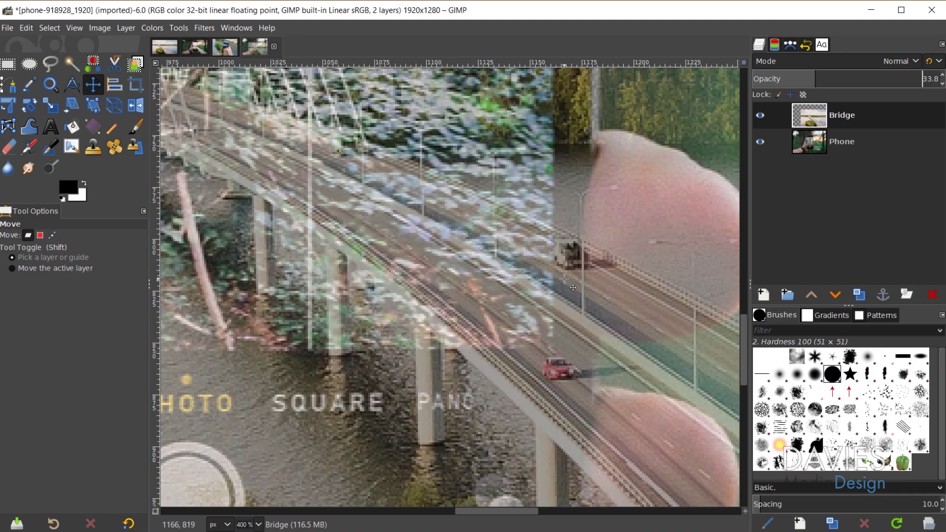
{"action": "key", "text": "2"}
{"action": "key", "text": "1"}
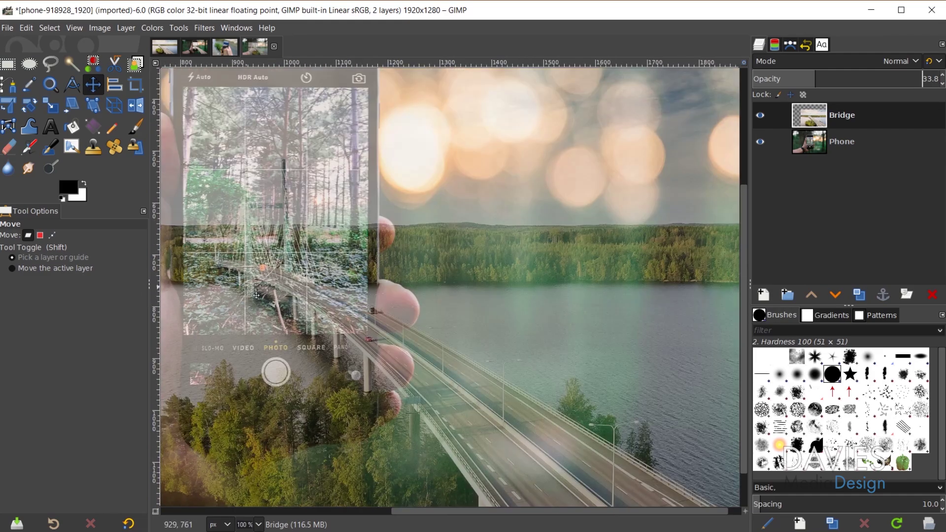
{"action": "key", "text": "minus"}
{"action": "left_click_drag", "start_coordinate": [396, 509], "coordinate": [330, 511]}
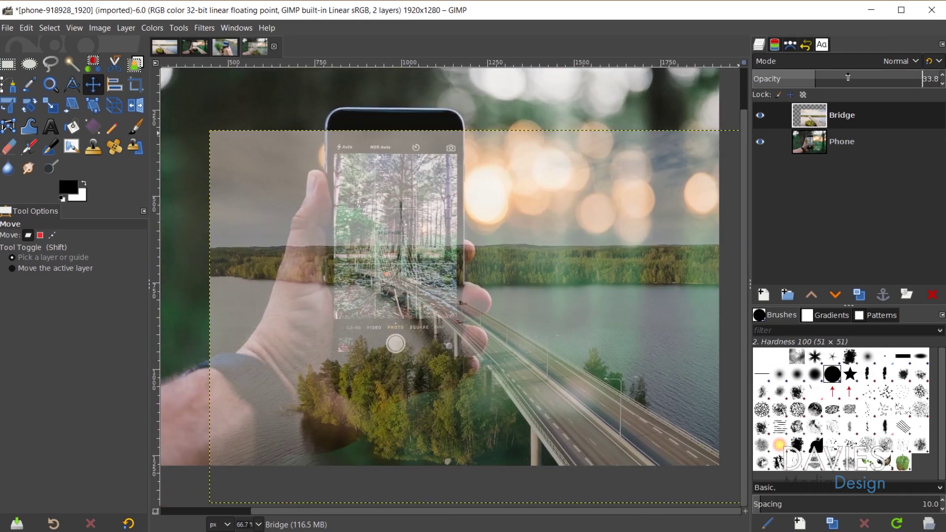
{"action": "left_click_drag", "start_coordinate": [848, 78], "coordinate": [860, 75]}
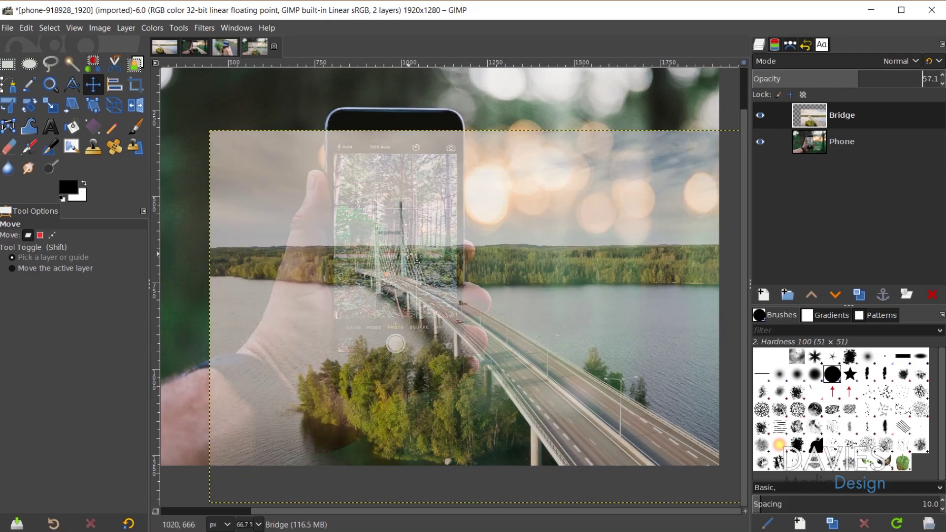
{"action": "left_click_drag", "start_coordinate": [404, 263], "coordinate": [430, 297]}
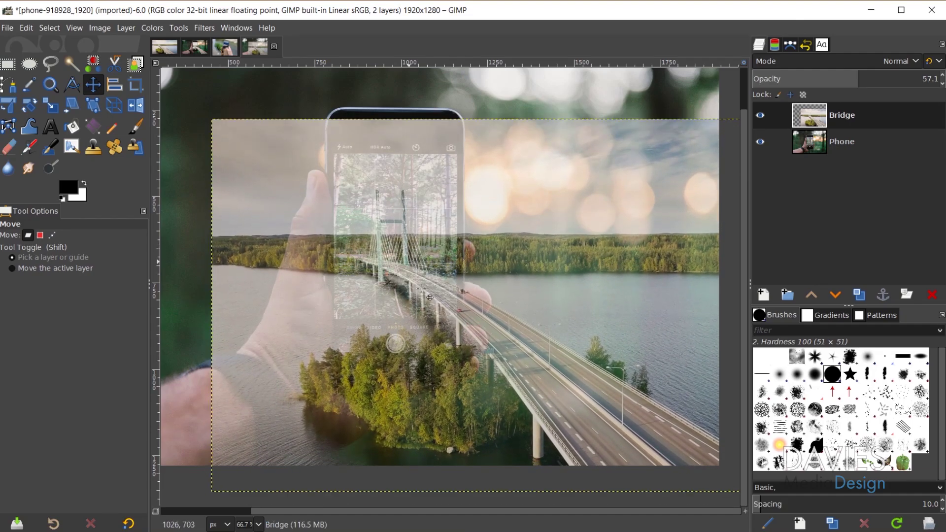
- Hide the Bridge layer and start a free selection at the screen's top-left and top-right corners
{"action": "left_click", "coordinate": [761, 115]}
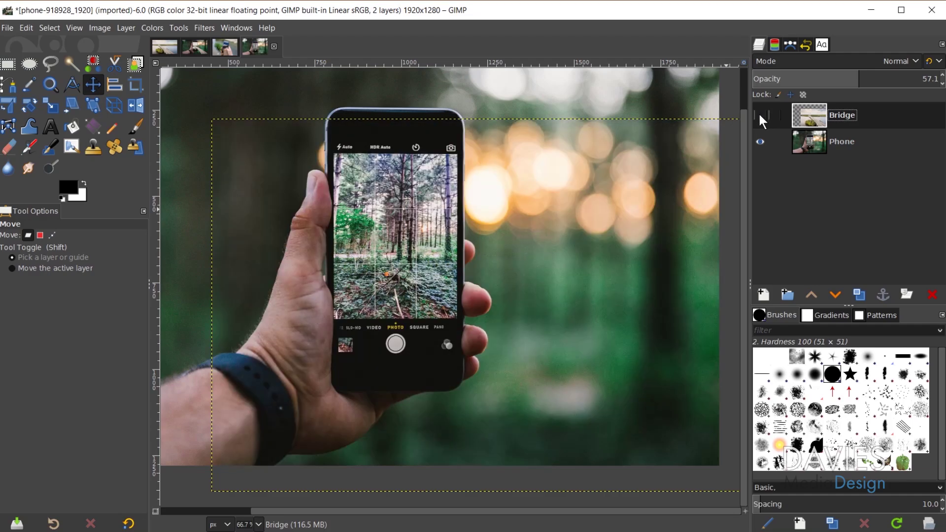
{"action": "left_click", "coordinate": [50, 64]}
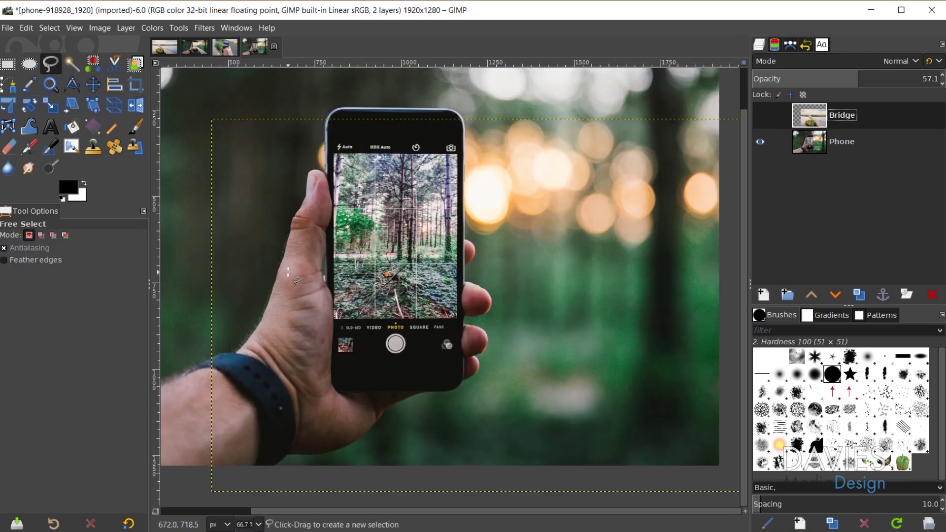
{"action": "scroll", "coordinate": [366, 264], "scroll_direction": "up", "scroll_amount": 3}
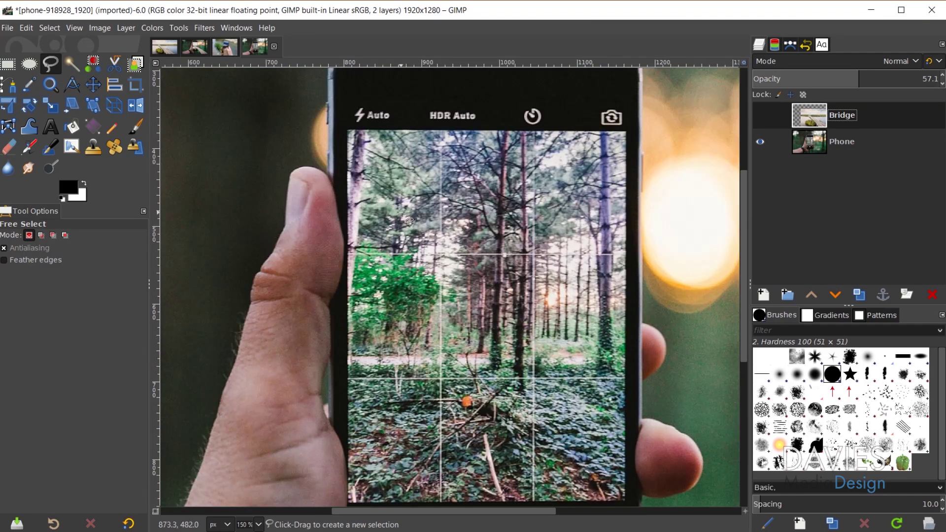
{"action": "scroll", "coordinate": [348, 128], "scroll_direction": "up", "scroll_amount": 4}
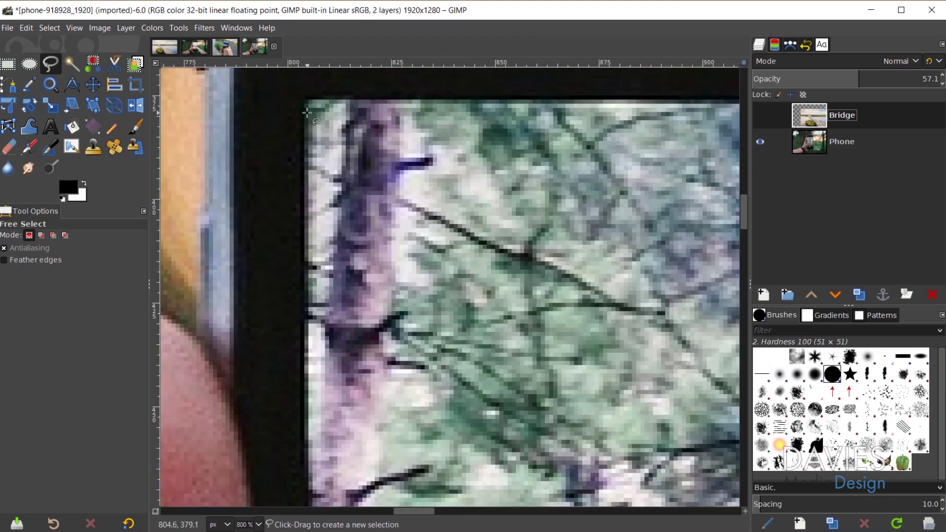
{"action": "scroll", "coordinate": [307, 125], "scroll_direction": "up", "scroll_amount": 3}
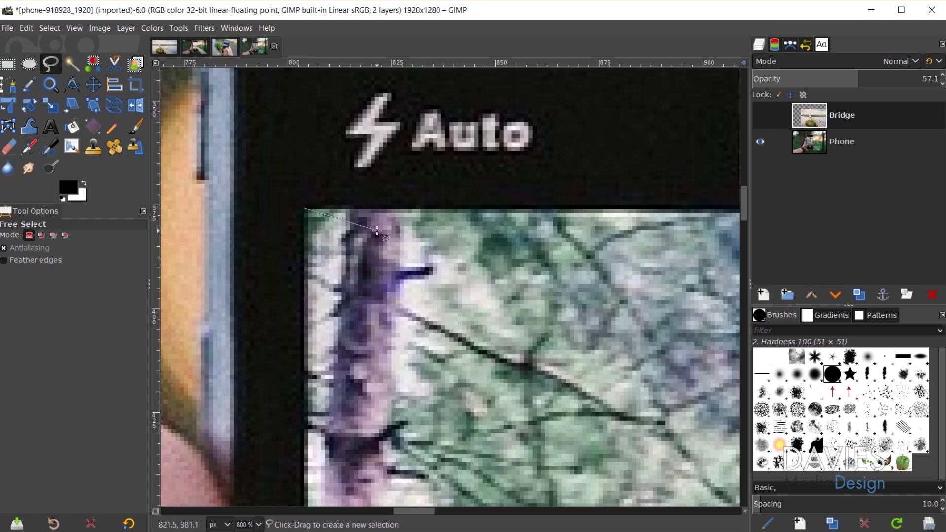
{"action": "left_click", "coordinate": [305, 209]}
{"action": "key", "text": "space"}
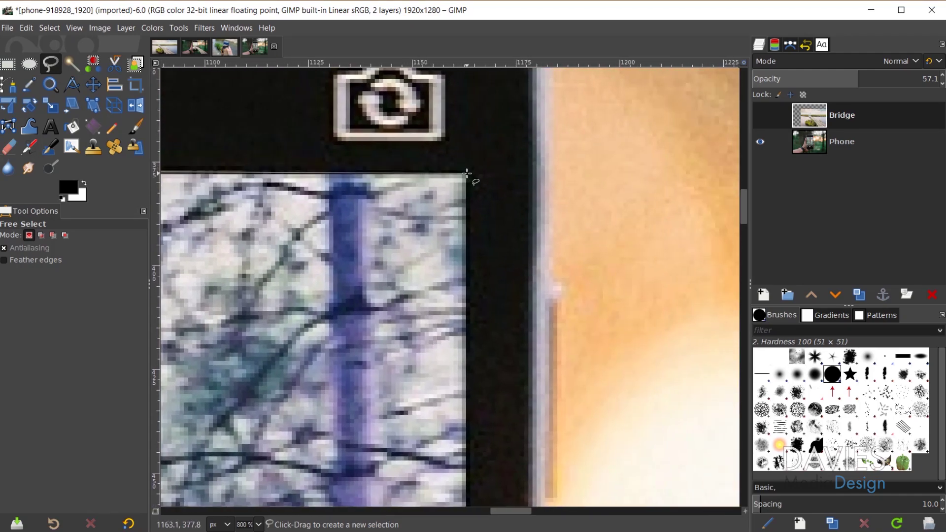
{"action": "left_click", "coordinate": [466, 173]}
- Continue the outline through the bottom-right corner and close it at the starting point
{"action": "scroll", "coordinate": [445, 314], "scroll_direction": "down", "scroll_amount": 15}
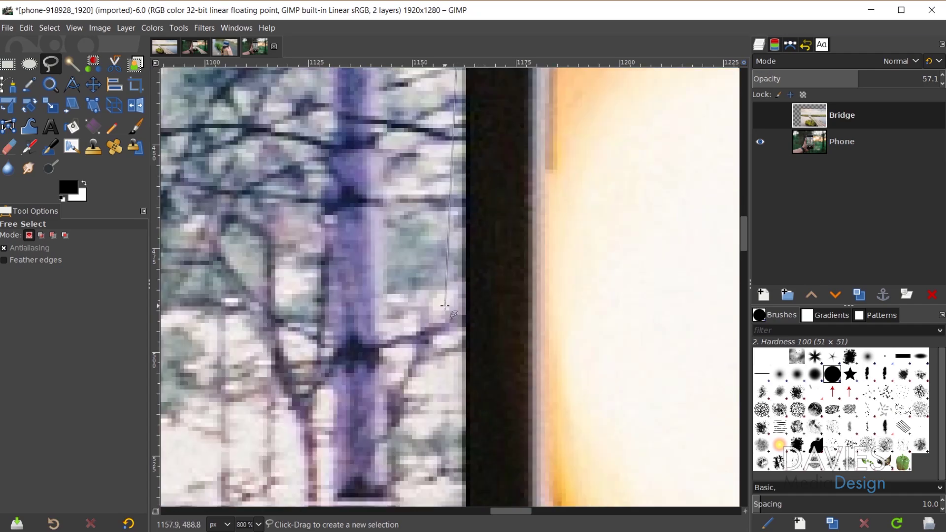
{"action": "scroll", "coordinate": [446, 306], "scroll_direction": "down", "scroll_amount": 17}
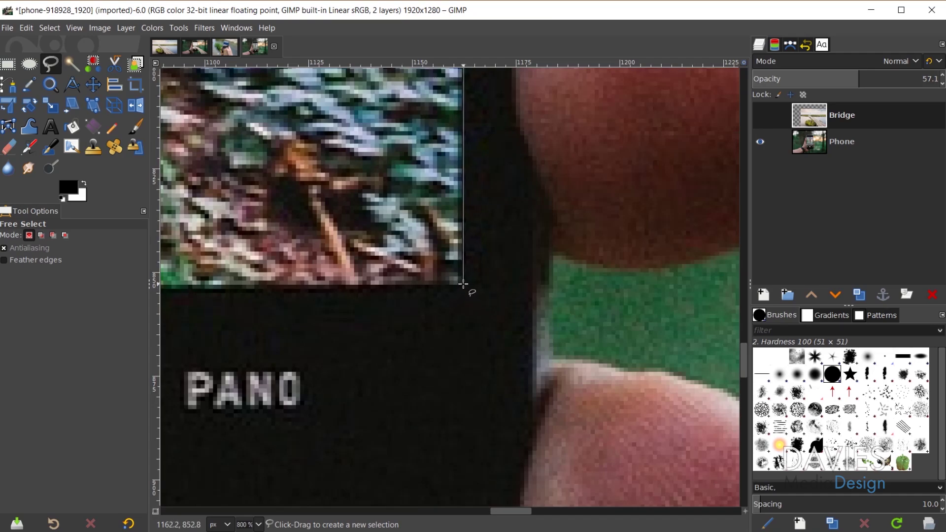
{"action": "left_click", "coordinate": [463, 284]}
{"action": "scroll", "coordinate": [306, 276], "scroll_direction": "left", "scroll_amount": 6}
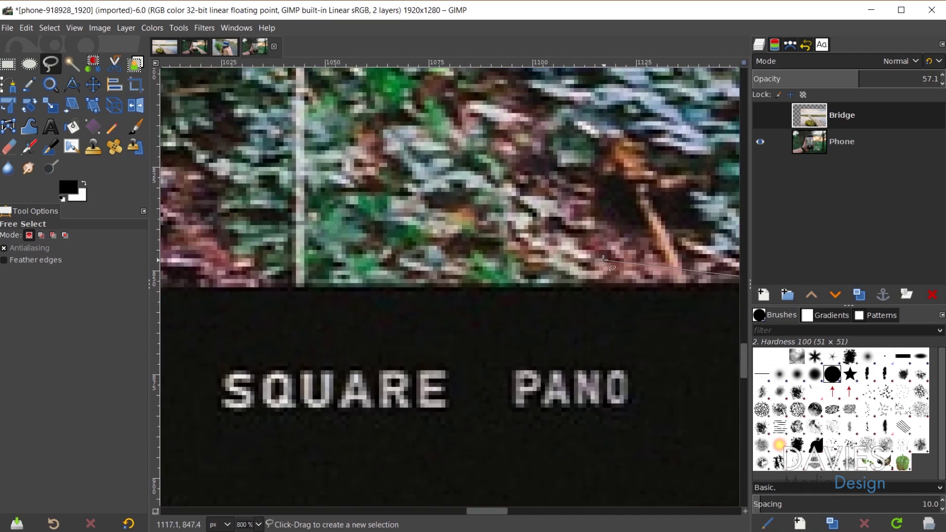
{"action": "scroll", "coordinate": [290, 260], "scroll_direction": "left", "scroll_amount": 5}
{"action": "scroll", "coordinate": [418, 260], "scroll_direction": "left", "scroll_amount": 6}
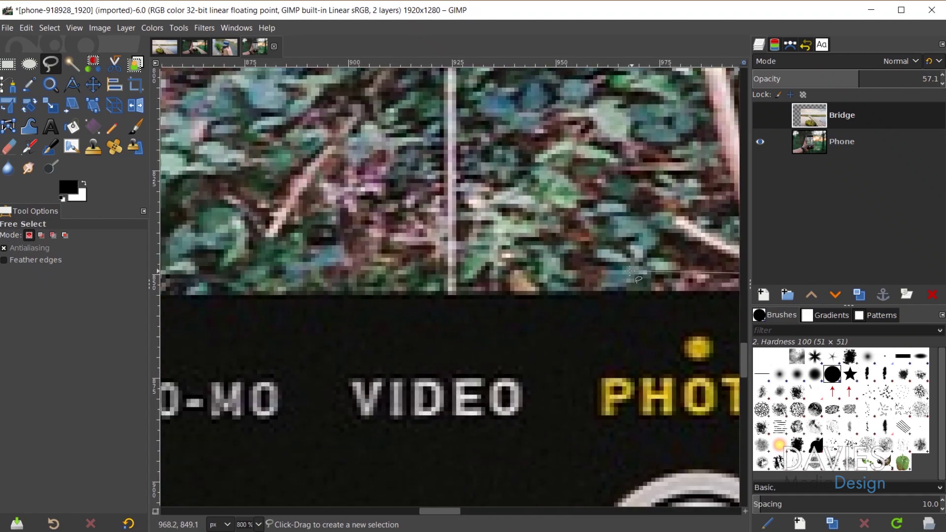
{"action": "scroll", "coordinate": [418, 261], "scroll_direction": "left", "scroll_amount": 5}
{"action": "scroll", "coordinate": [423, 306], "scroll_direction": "up", "scroll_amount": 1}
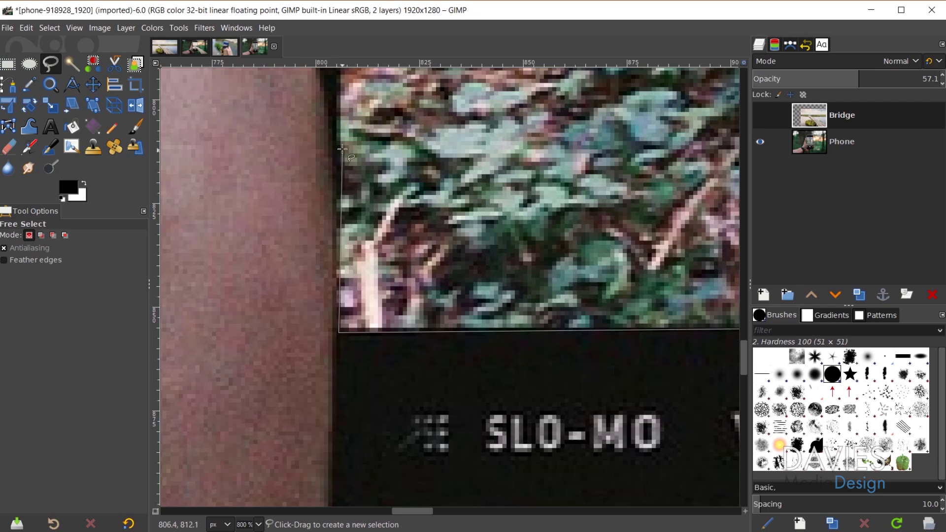
{"action": "scroll", "coordinate": [354, 182], "scroll_direction": "up", "scroll_amount": 10}
{"action": "scroll", "coordinate": [406, 183], "scroll_direction": "left", "scroll_amount": 2}
{"action": "scroll", "coordinate": [407, 182], "scroll_direction": "up", "scroll_amount": 20}
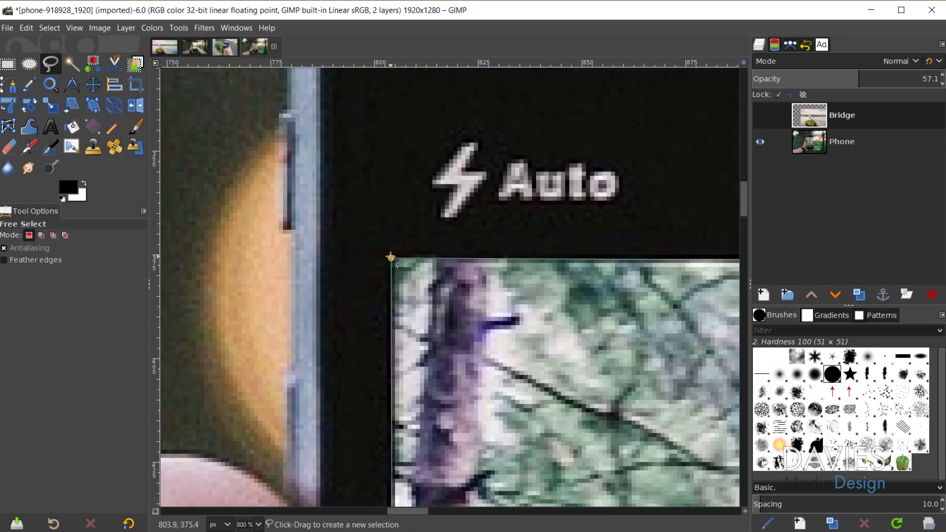
{"action": "left_click", "coordinate": [390, 258]}
{"action": "scroll", "coordinate": [486, 340], "scroll_direction": "down", "scroll_amount": 20}
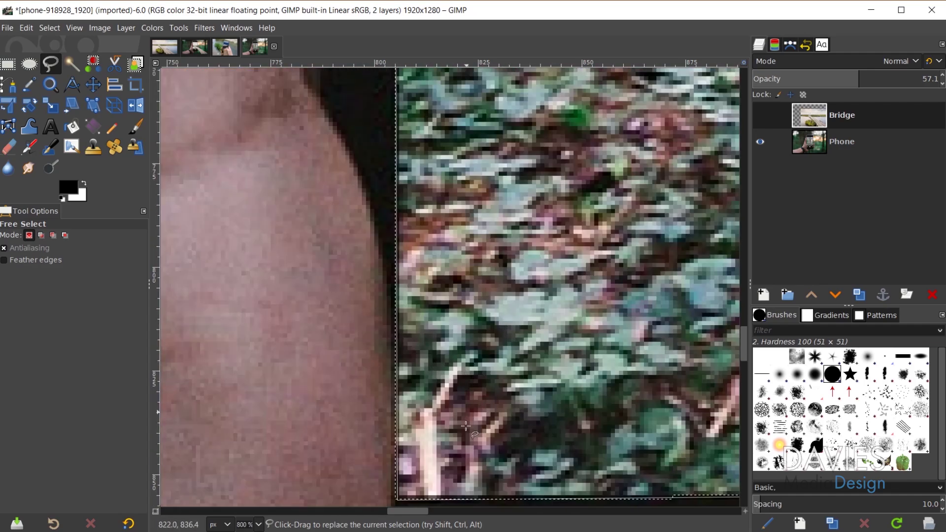
{"action": "left_click_drag", "start_coordinate": [407, 511], "coordinate": [497, 516]}
{"action": "scroll", "coordinate": [337, 335], "scroll_direction": "down", "scroll_amount": 2}
{"action": "scroll", "coordinate": [337, 335], "scroll_direction": "down", "scroll_amount": 3}
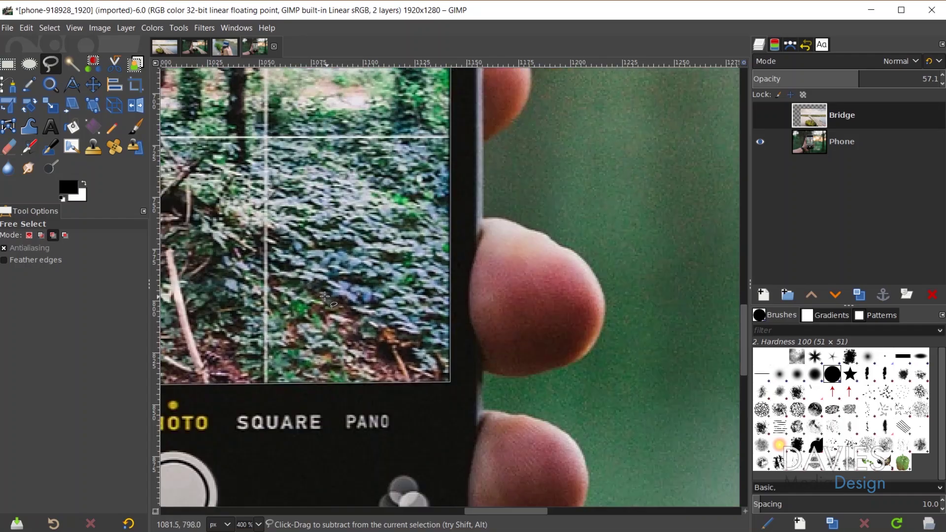
{"action": "scroll", "coordinate": [334, 322], "scroll_direction": "down", "scroll_amount": 1}
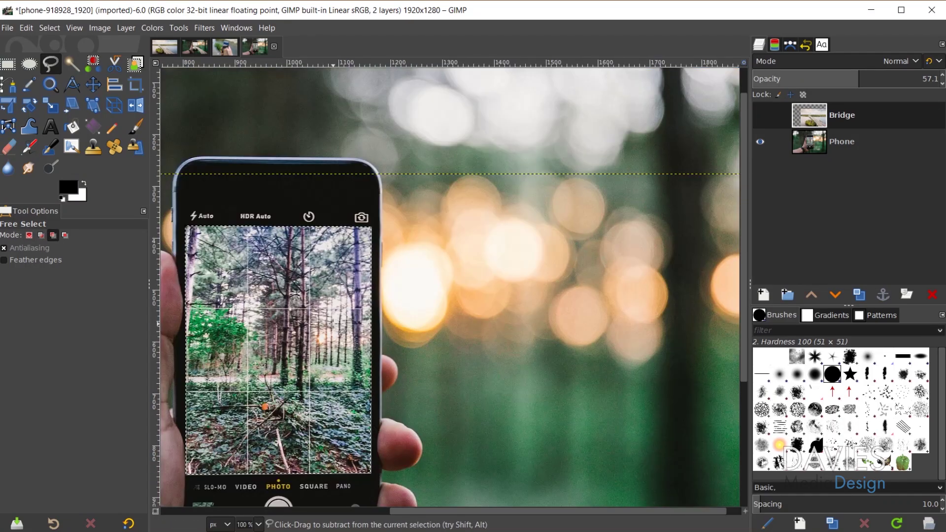
{"action": "scroll", "coordinate": [475, 506], "scroll_direction": "left", "scroll_amount": 3}
{"action": "scroll", "coordinate": [475, 507], "scroll_direction": "down", "scroll_amount": 2}
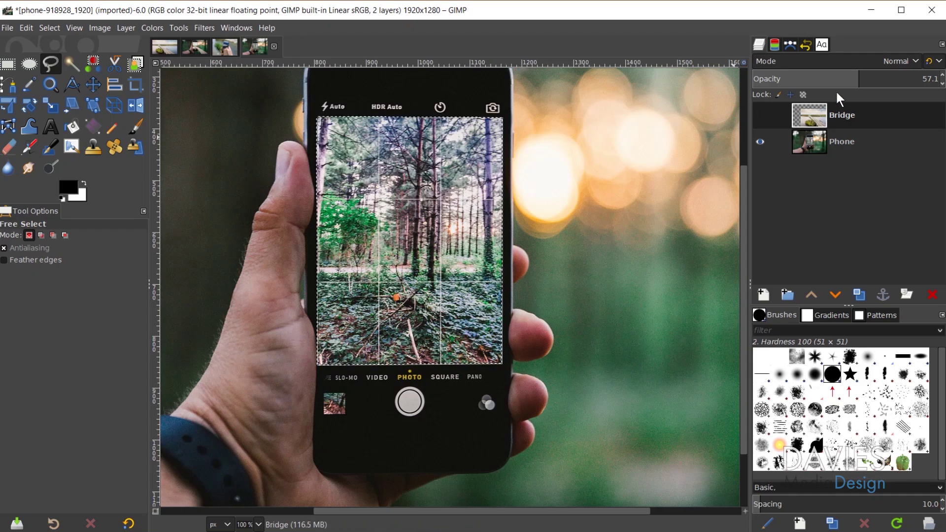
- Convert the phone-screen selection into a visible path named Selection and clear the selection
{"action": "left_click", "coordinate": [790, 46]}
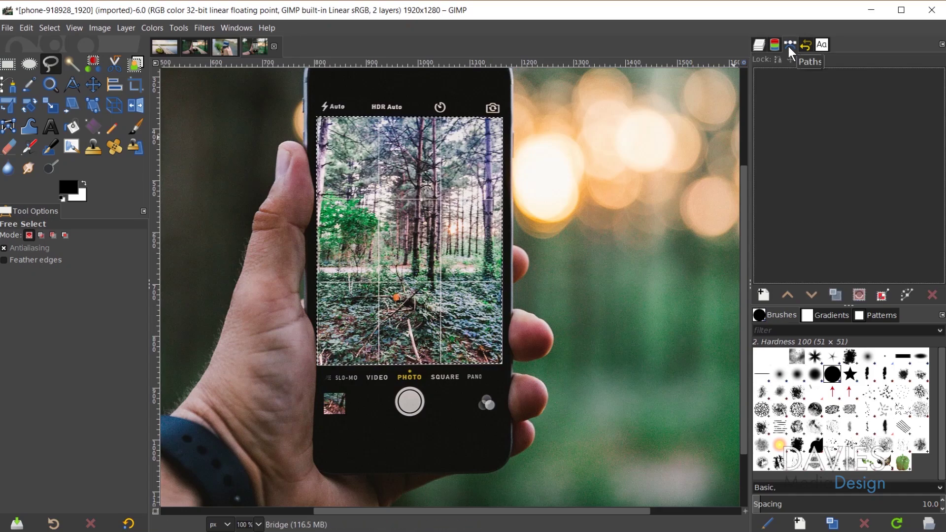
{"action": "left_click", "coordinate": [883, 295]}
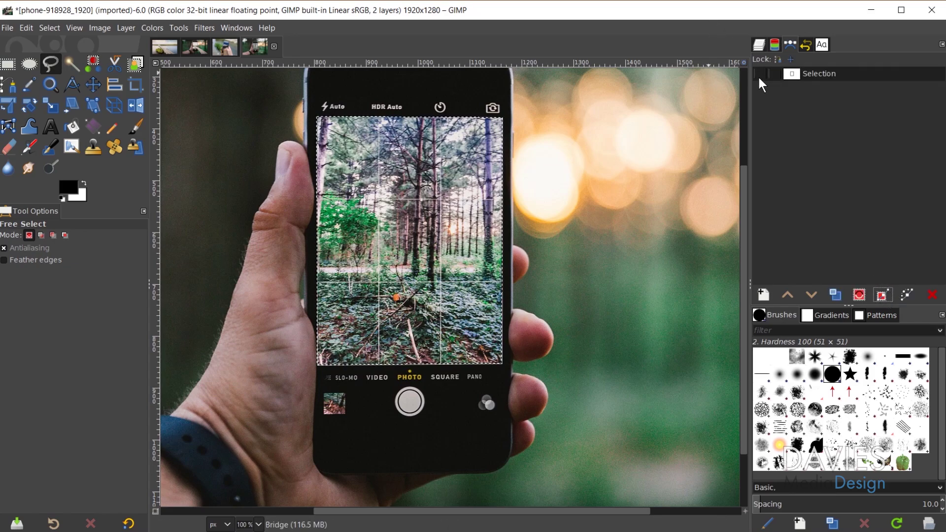
{"action": "left_click", "coordinate": [760, 74]}
{"action": "left_click", "coordinate": [759, 45]}
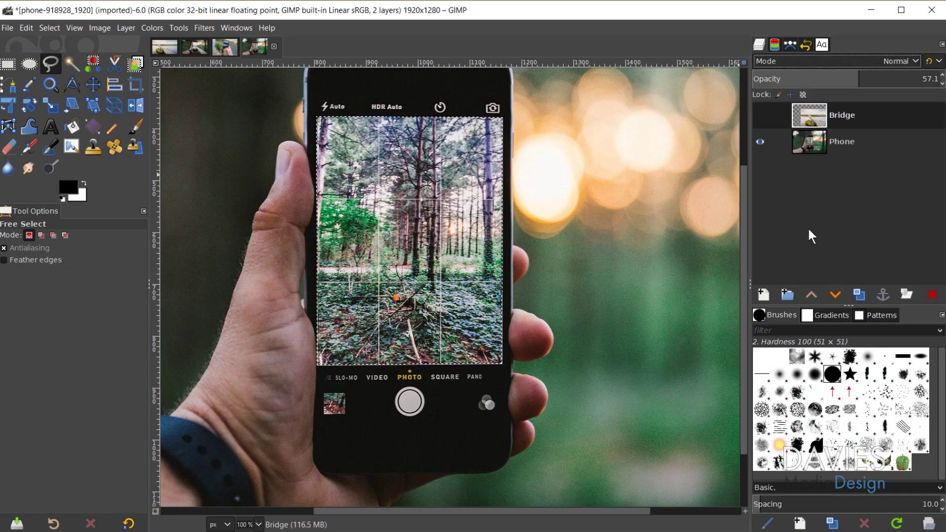
{"action": "key", "text": "ctrl+shift+a"}
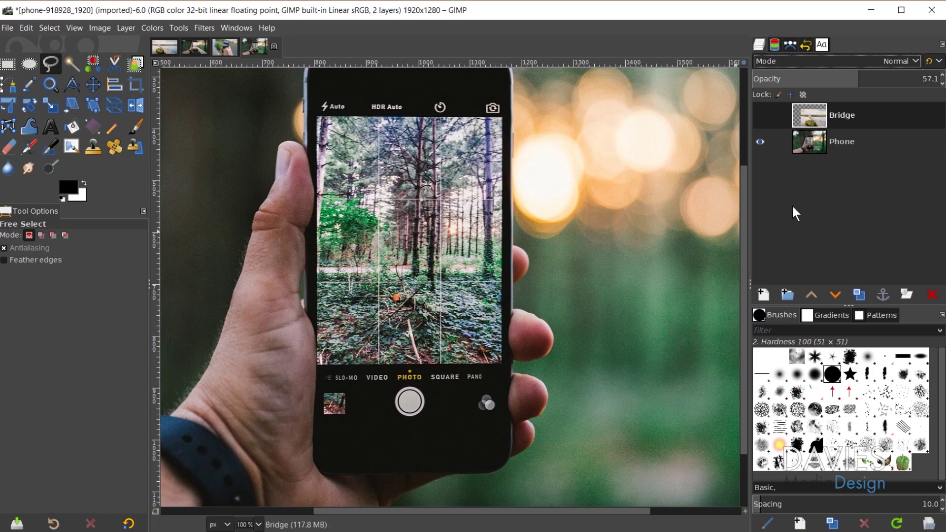
- Show the Bridge layer and place the first Paths-tool anchor on the bridge deck edge
{"action": "left_click", "coordinate": [761, 116]}
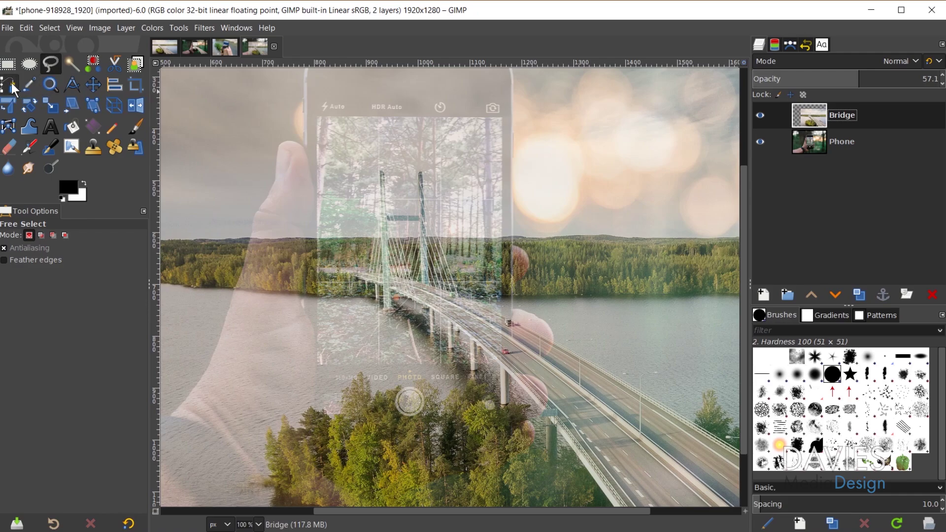
{"action": "left_click", "coordinate": [11, 86]}
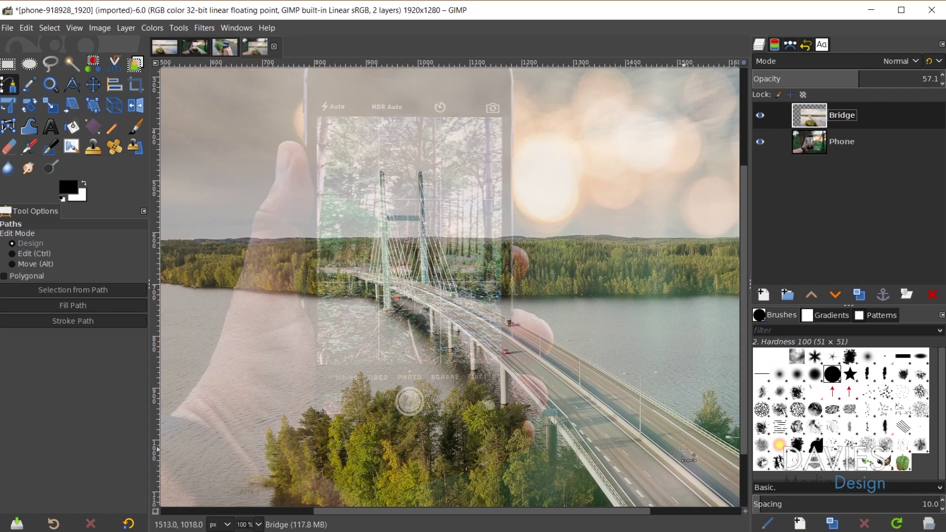
{"action": "scroll", "coordinate": [542, 424], "scroll_direction": "up", "scroll_amount": 2, "text": "ctrl"}
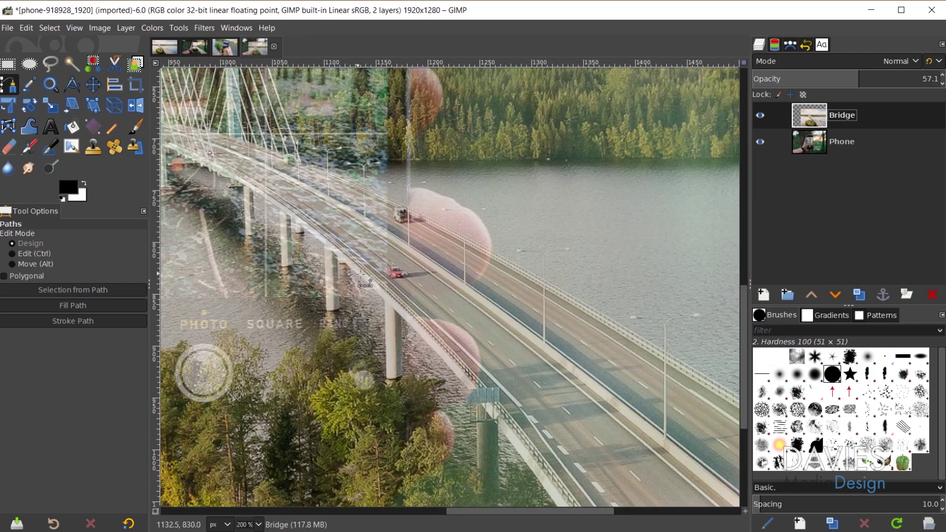
{"action": "scroll", "coordinate": [567, 367], "scroll_direction": "down", "scroll_amount": 5}
{"action": "scroll", "coordinate": [463, 254], "scroll_direction": "up", "scroll_amount": 3, "text": "ctrl"}
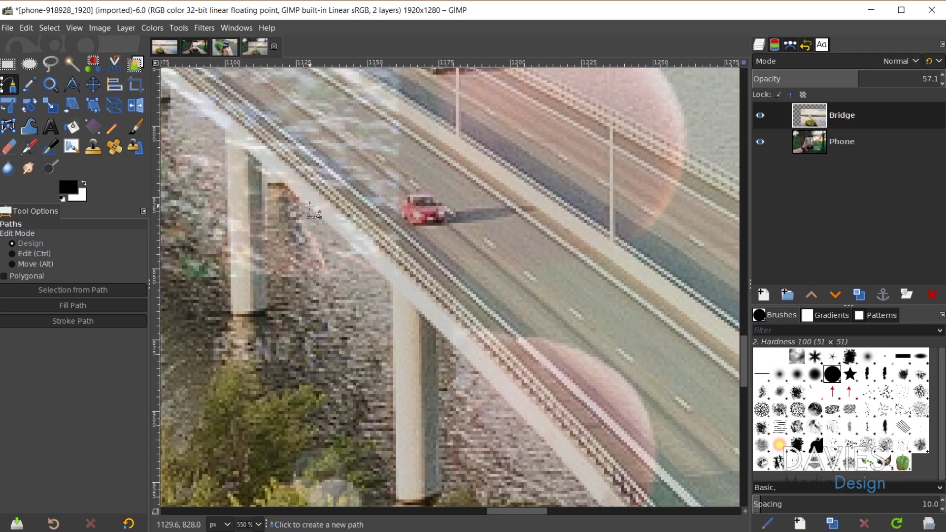
{"action": "left_click", "coordinate": [309, 206]}
{"action": "scroll", "coordinate": [517, 434], "scroll_direction": "down", "scroll_amount": 2}
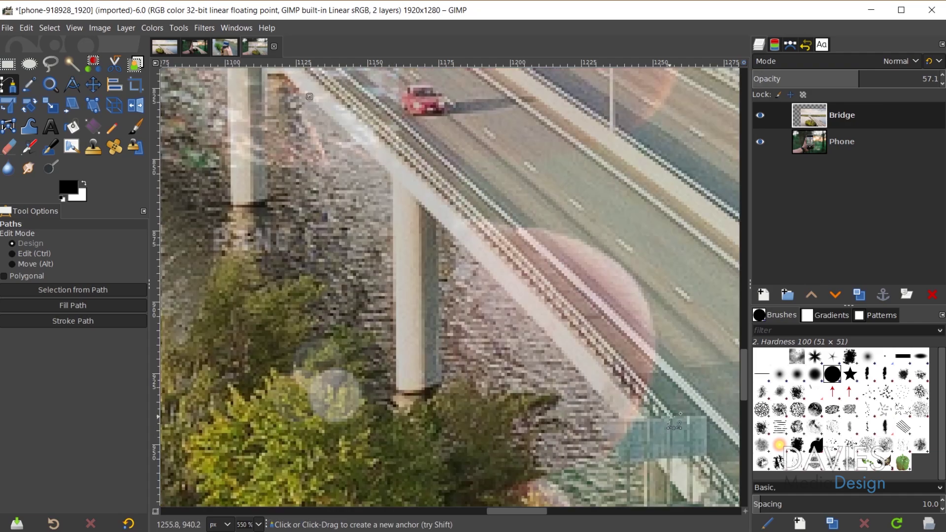
{"action": "scroll", "coordinate": [666, 404], "scroll_direction": "down", "scroll_amount": 3}
{"action": "scroll", "coordinate": [666, 404], "scroll_direction": "left", "scroll_amount": 2}
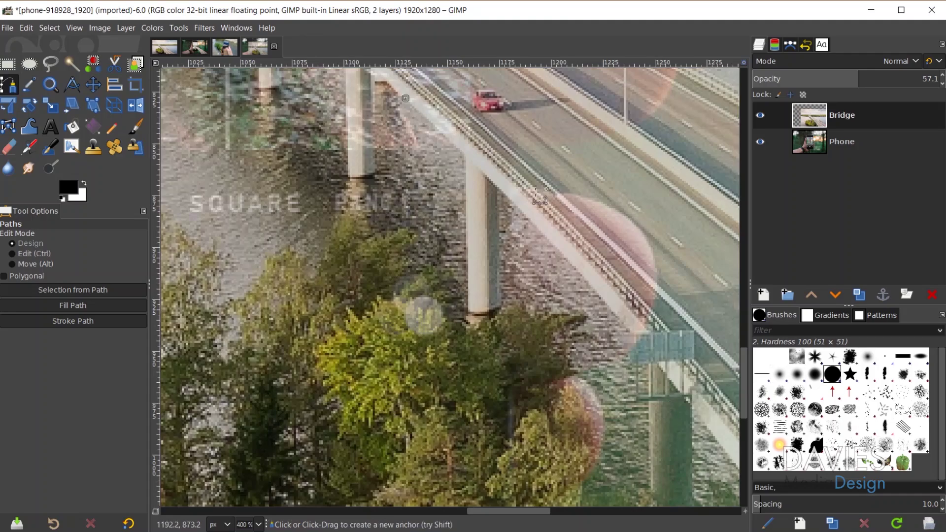
{"action": "scroll", "coordinate": [542, 202], "scroll_direction": "up", "scroll_amount": 3}
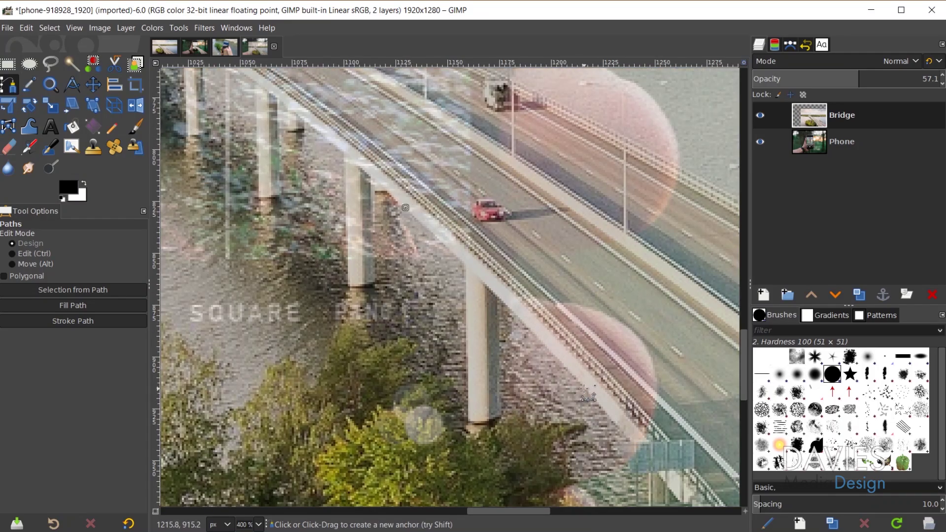
- Add curved anchors down the underside edge of the bridge deck
{"action": "left_click_drag", "start_coordinate": [585, 389], "coordinate": [615, 426]}
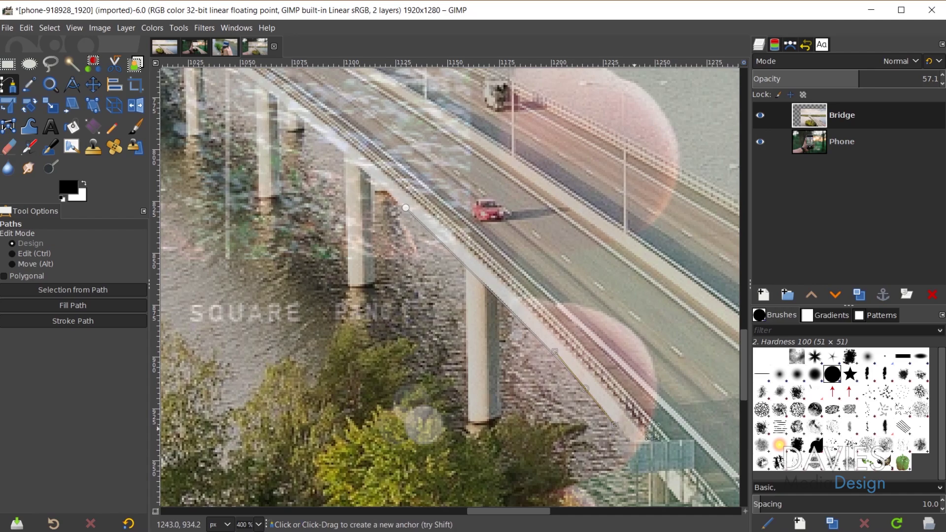
{"action": "left_click_drag", "start_coordinate": [670, 416], "coordinate": [461, 170]}
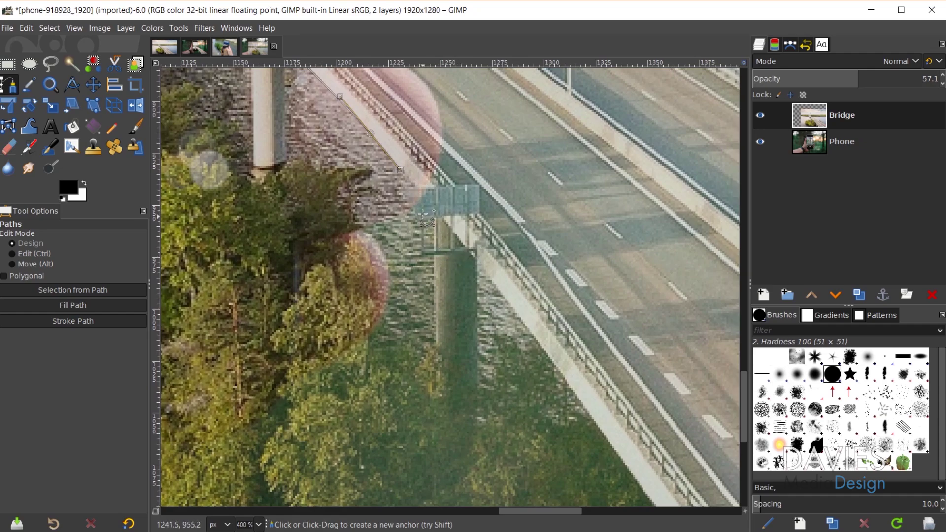
{"action": "left_click_drag", "start_coordinate": [486, 274], "coordinate": [495, 286]}
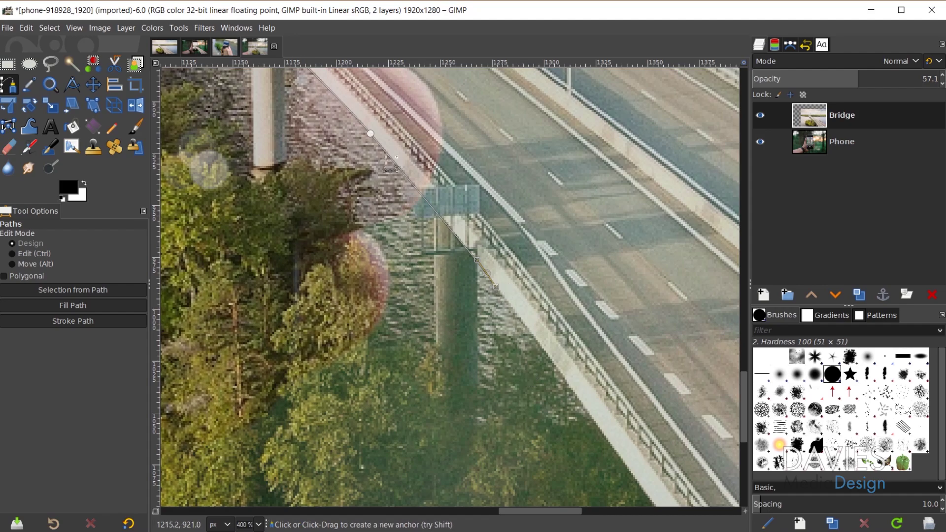
{"action": "left_click_drag", "start_coordinate": [536, 354], "coordinate": [434, 217]}
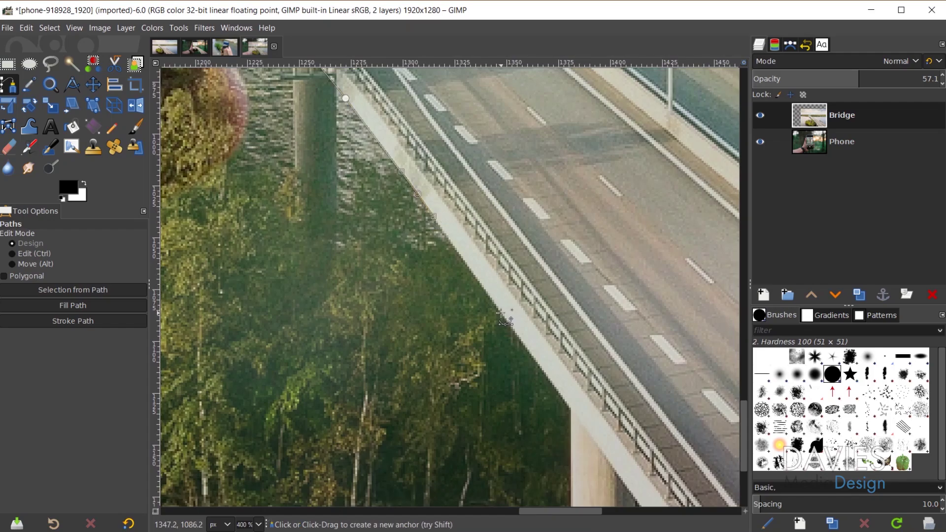
{"action": "left_click_drag", "start_coordinate": [502, 314], "coordinate": [518, 337]}
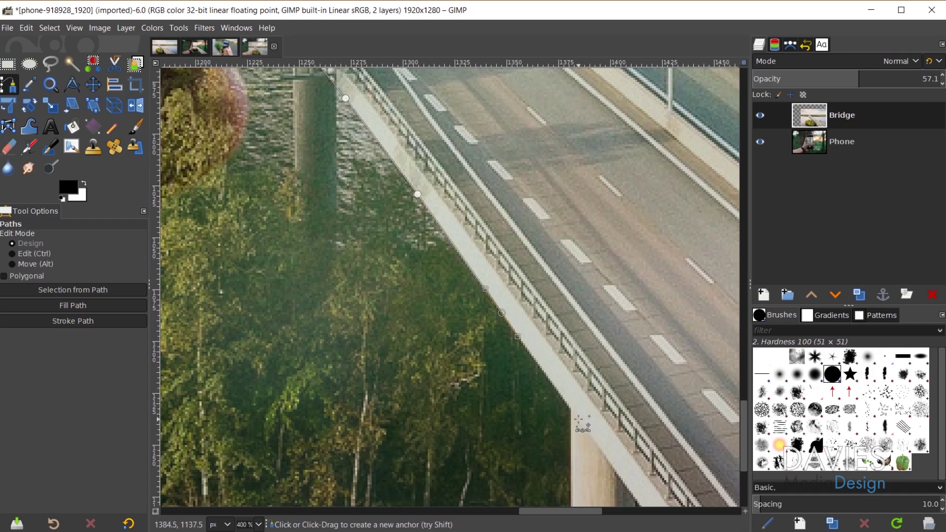
{"action": "left_click_drag", "start_coordinate": [578, 418], "coordinate": [594, 436]}
{"action": "scroll", "coordinate": [594, 436], "scroll_direction": "down", "scroll_amount": 5}
{"action": "scroll", "coordinate": [594, 436], "scroll_direction": "right", "scroll_amount": 5}
{"action": "left_click_drag", "start_coordinate": [437, 315], "coordinate": [448, 327]}
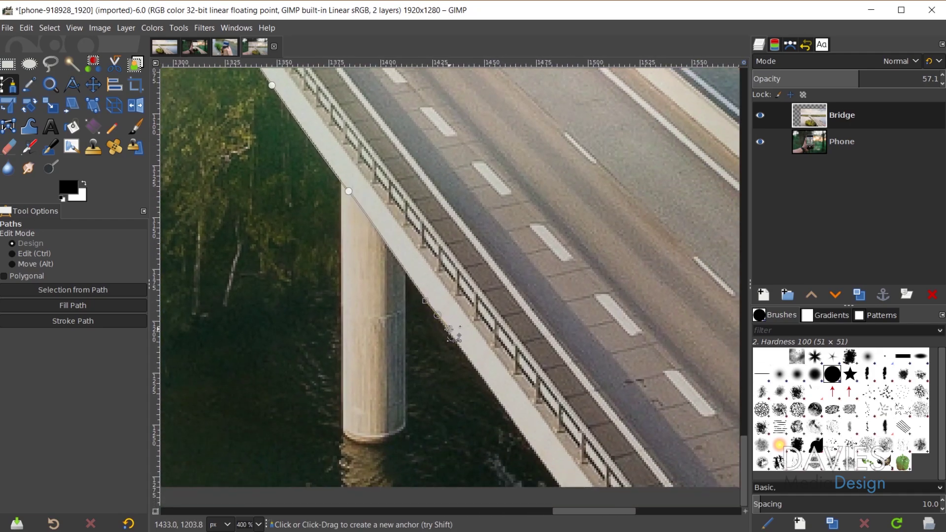
- Smooth the earlier anchors' curves and extend the path to the bridge's lower end
{"action": "left_click", "coordinate": [349, 191]}
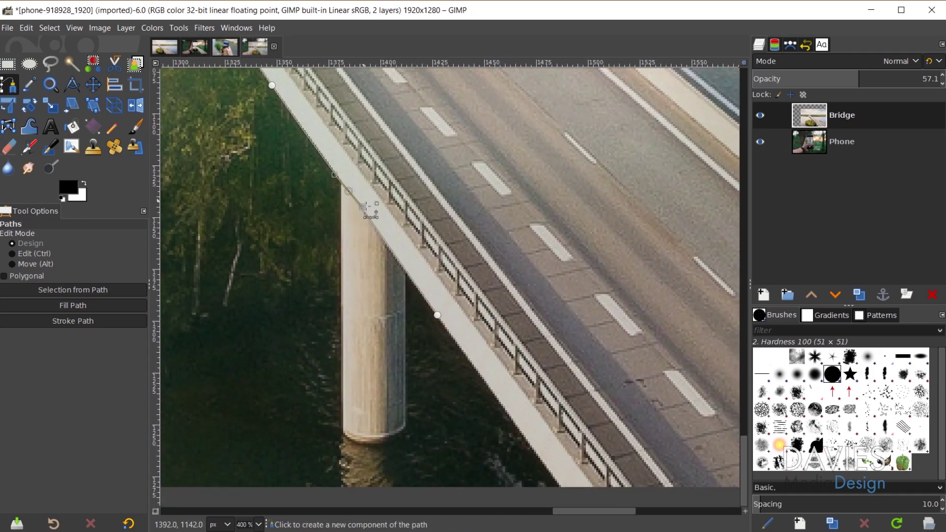
{"action": "mouse_move", "coordinate": [363, 207]}
{"action": "left_mouse_down"}
{"action": "mouse_move", "coordinate": [374, 211]}
{"action": "mouse_move", "coordinate": [368, 219]}
{"action": "left_mouse_up"}
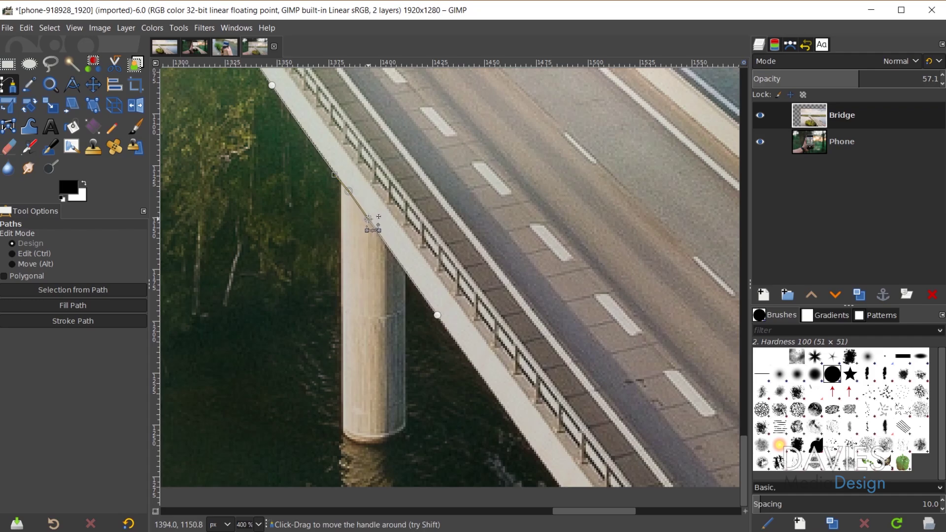
{"action": "left_click", "coordinate": [437, 316]}
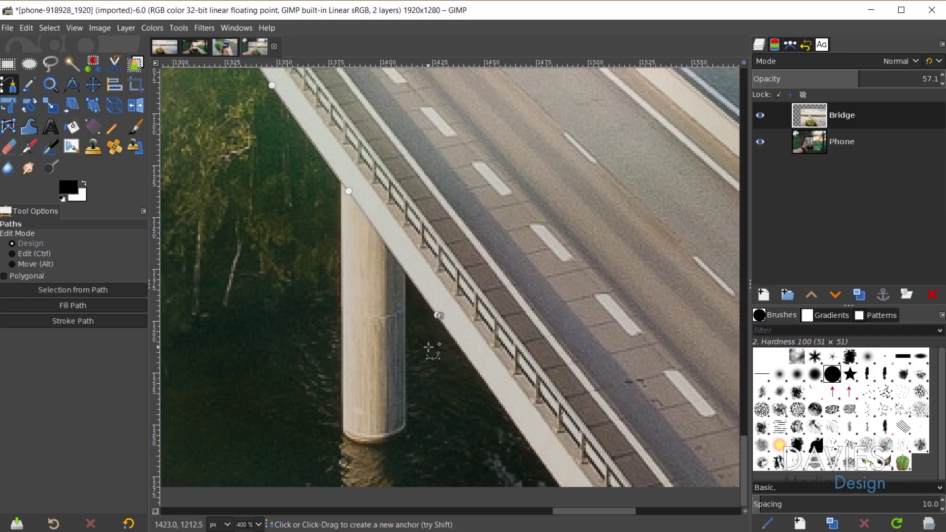
{"action": "key", "text": "ctrl"}
{"action": "left_click_drag", "start_coordinate": [437, 315], "coordinate": [426, 300]}
{"action": "left_click_drag", "start_coordinate": [501, 402], "coordinate": [518, 422]}
{"action": "left_click_drag", "start_coordinate": [561, 488], "coordinate": [575, 503]}
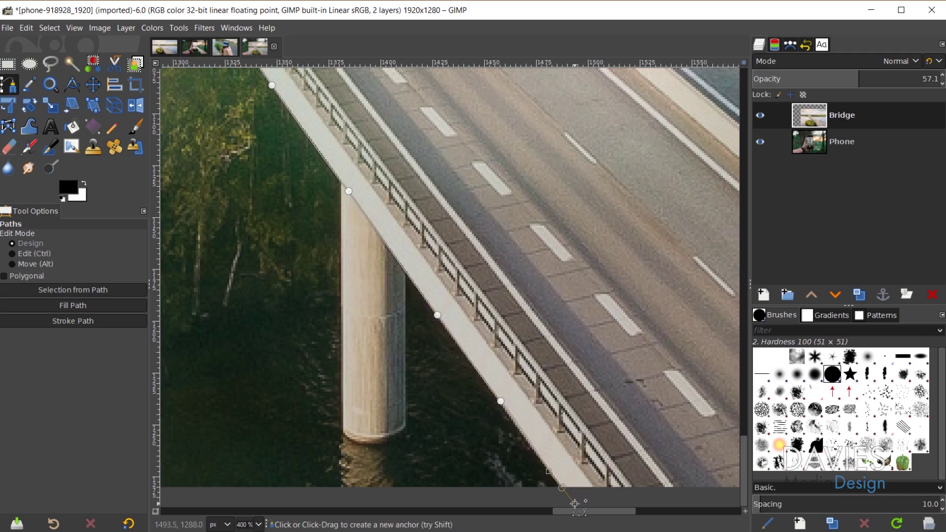
{"action": "left_click", "coordinate": [500, 401]}
{"action": "left_click_drag", "start_coordinate": [518, 421], "coordinate": [517, 426]}
{"action": "scroll", "coordinate": [690, 491], "scroll_direction": "down", "scroll_amount": 2}
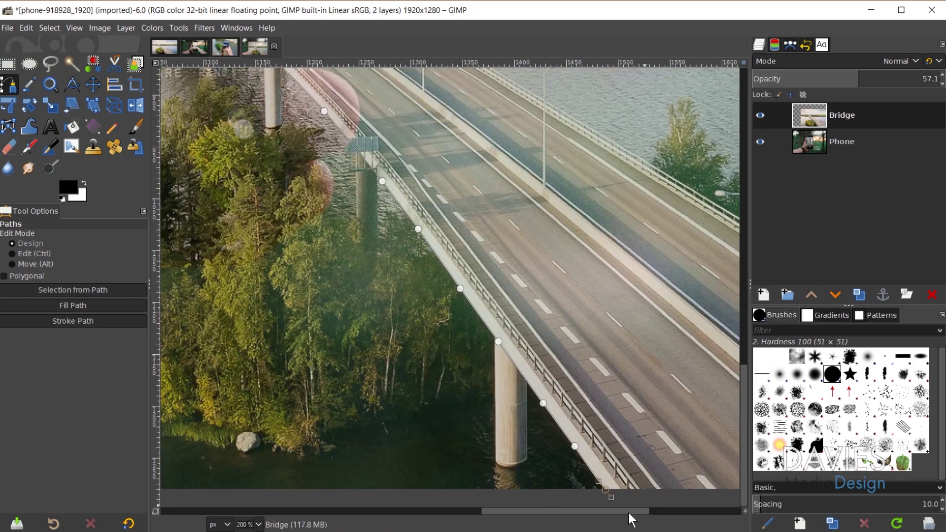
{"action": "scroll", "coordinate": [639, 502], "scroll_direction": "down", "scroll_amount": 4}
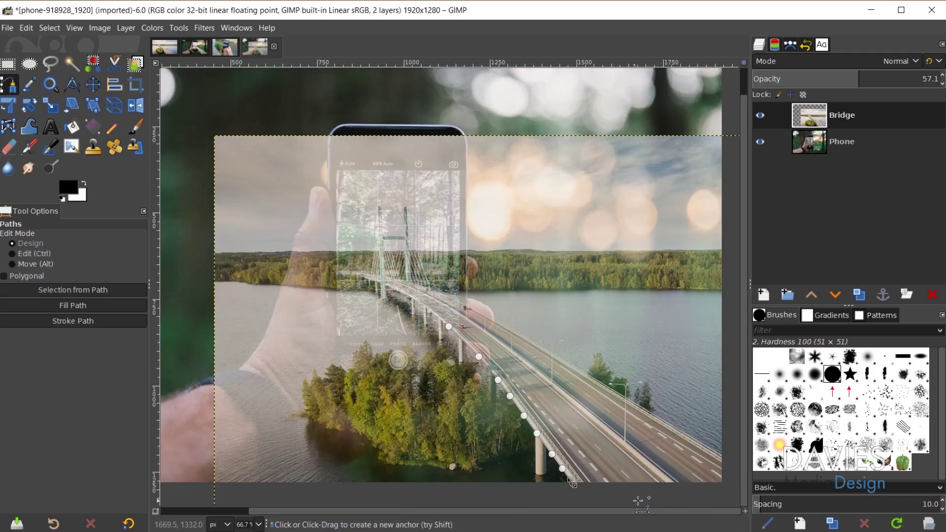
- Add two path anchors below the photo's bottom edge, running to the right
{"action": "left_click", "coordinate": [635, 498]}
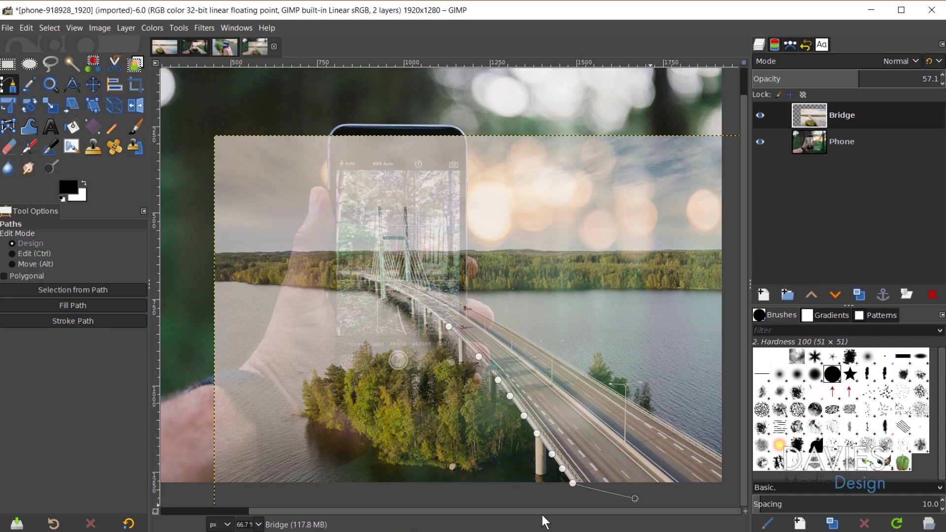
{"action": "left_click", "coordinate": [735, 495]}
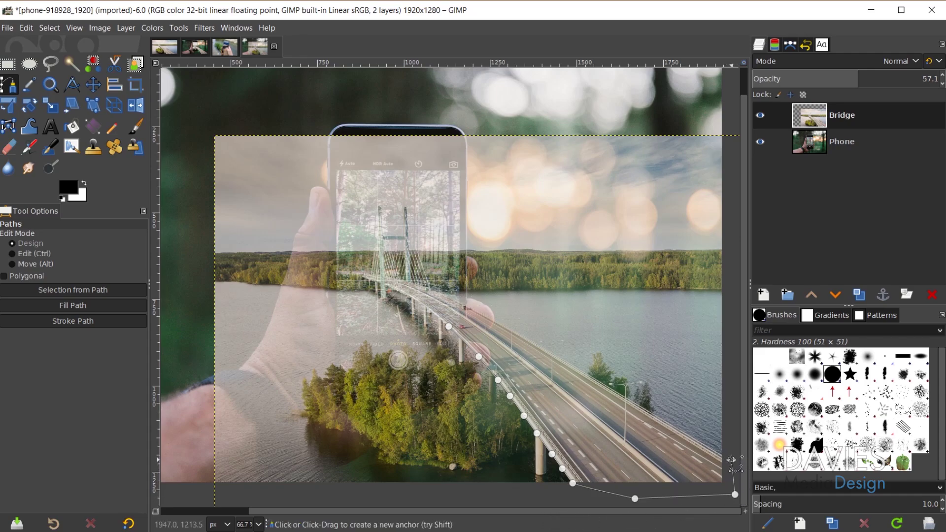
{"action": "scroll", "coordinate": [728, 485], "scroll_direction": "up", "scroll_amount": 2, "text": "ctrl"}
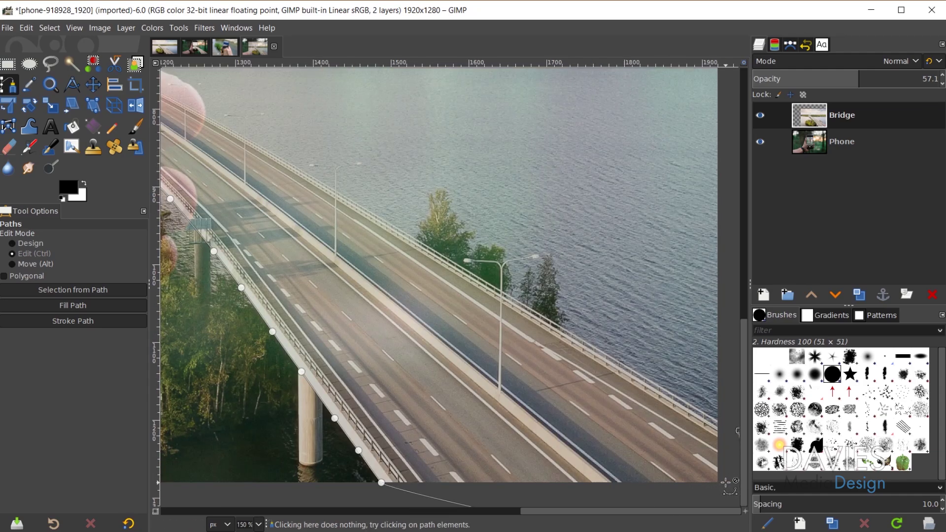
{"action": "scroll", "coordinate": [727, 487], "scroll_direction": "up", "scroll_amount": 2, "text": "ctrl"}
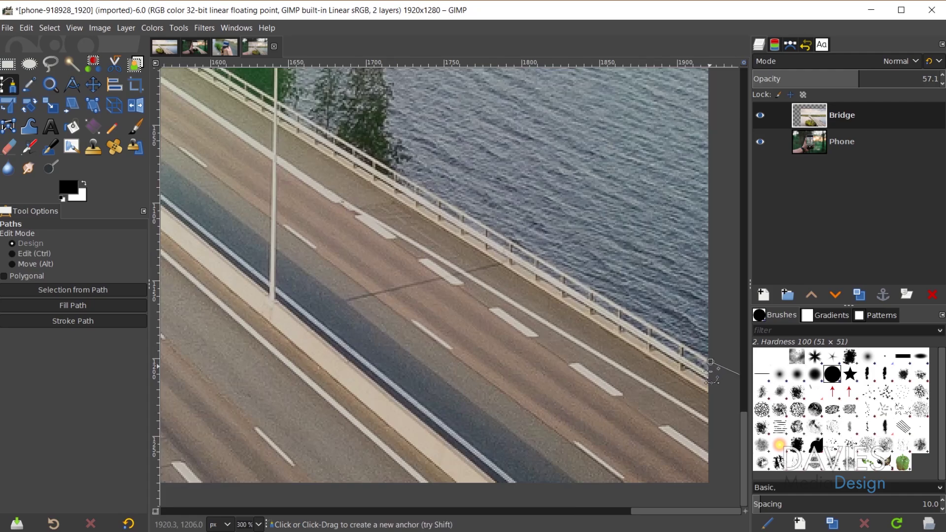
{"action": "scroll", "coordinate": [318, 254], "scroll_direction": "down", "scroll_amount": 1, "text": "ctrl"}
{"action": "scroll", "coordinate": [376, 285], "scroll_direction": "up", "scroll_amount": 5}
{"action": "scroll", "coordinate": [376, 285], "scroll_direction": "left", "scroll_amount": 5}
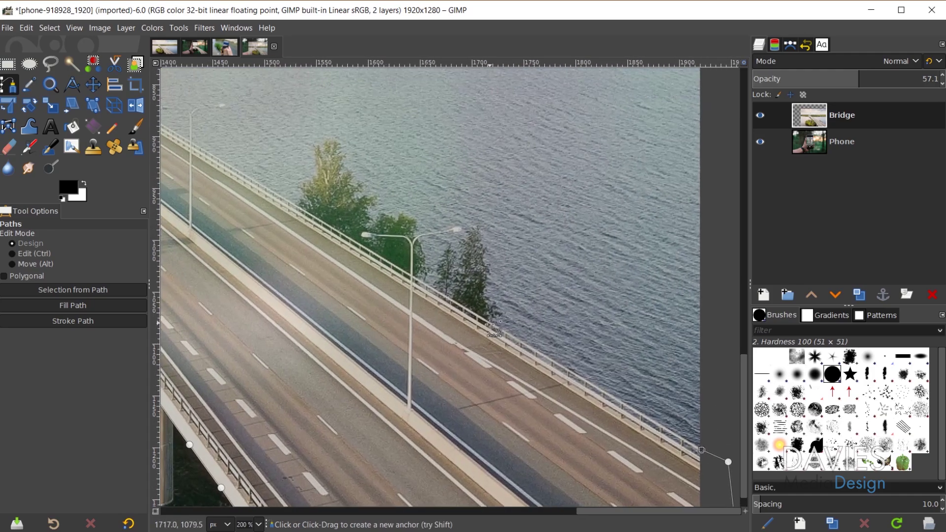
{"action": "scroll", "coordinate": [492, 329], "scroll_direction": "up", "scroll_amount": 1, "text": "ctrl"}
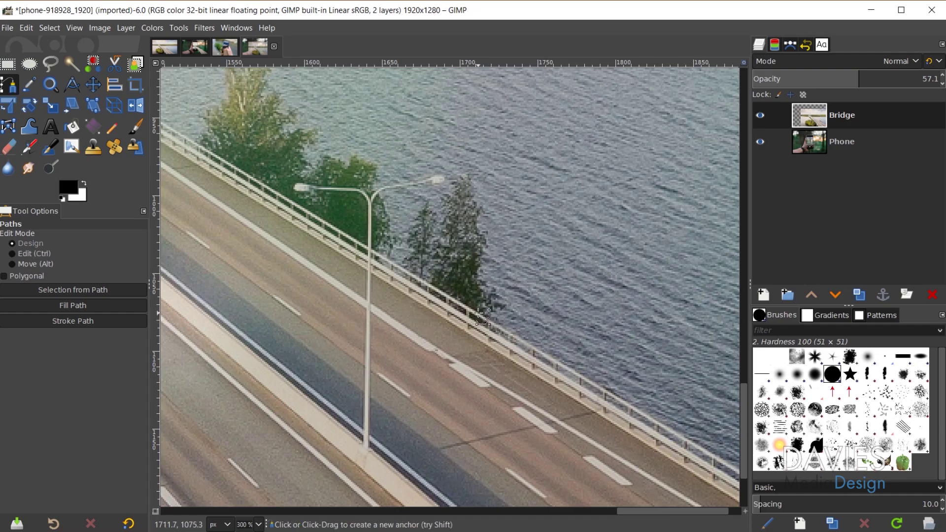
- Add anchors back up along the bridge's far railing
{"action": "left_click_drag", "start_coordinate": [478, 313], "coordinate": [467, 306]}
{"action": "scroll", "coordinate": [483, 330], "scroll_direction": "up", "scroll_amount": 4}
{"action": "scroll", "coordinate": [483, 329], "scroll_direction": "left", "scroll_amount": 5}
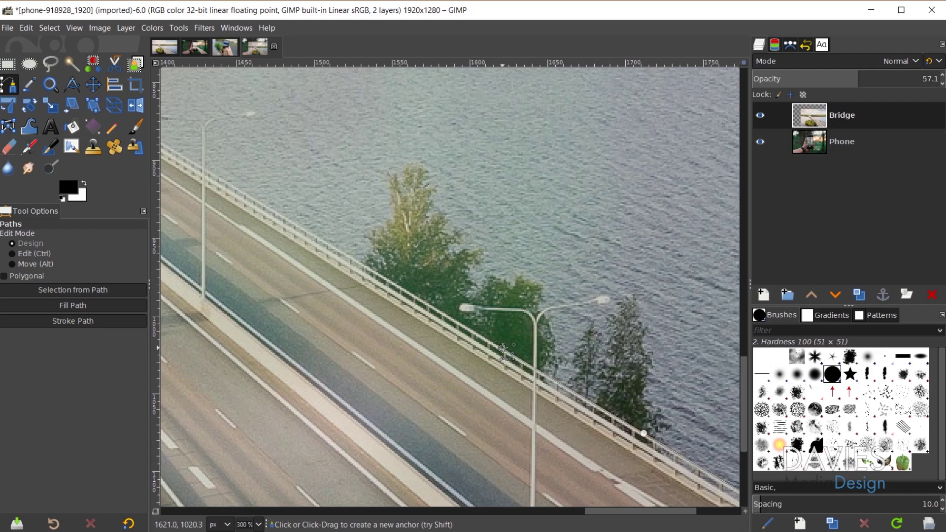
{"action": "left_click", "coordinate": [502, 348]}
- Add straight and curved path anchors along the distant far railing past the truck
{"action": "left_click", "coordinate": [388, 280]}
{"action": "left_click_drag", "start_coordinate": [266, 209], "coordinate": [514, 362]}
{"action": "left_click", "coordinate": [462, 340]}
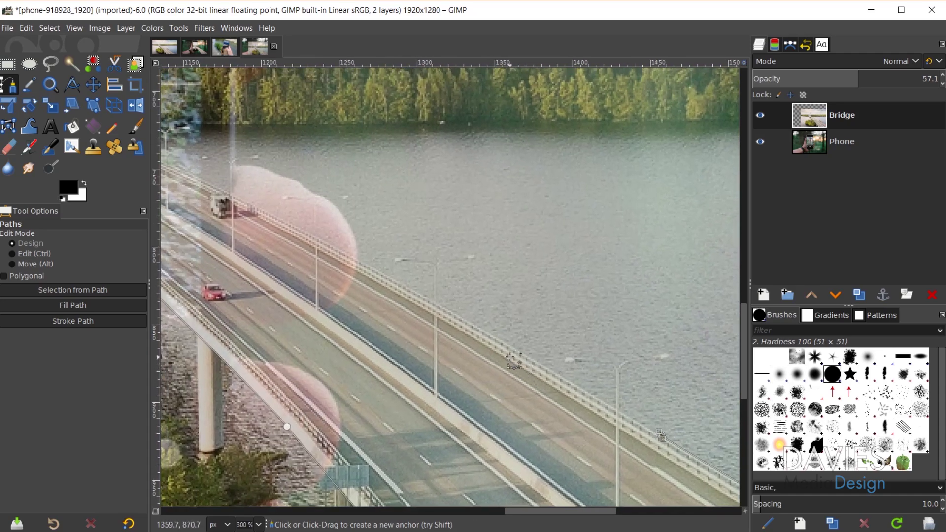
{"action": "left_click", "coordinate": [505, 348]}
{"action": "scroll", "coordinate": [505, 347], "scroll_direction": "up", "scroll_amount": 2}
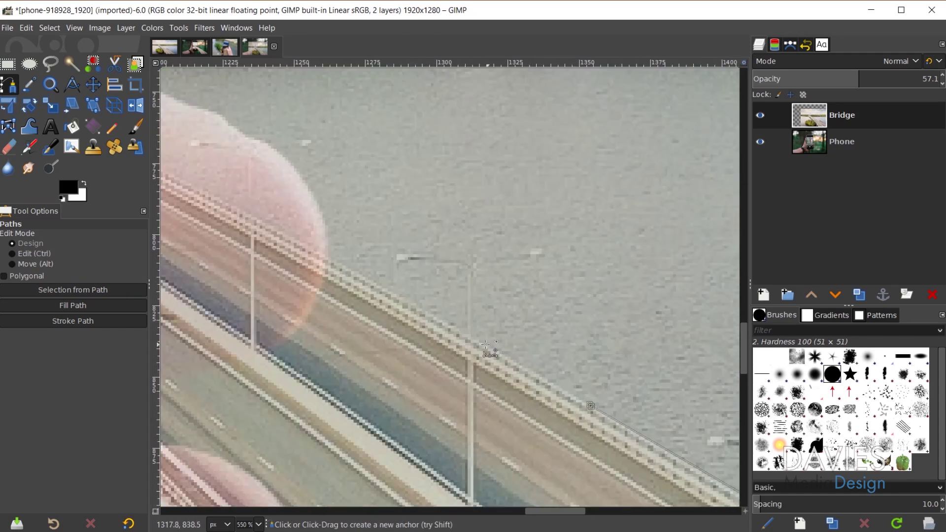
{"action": "left_click_drag", "start_coordinate": [468, 338], "coordinate": [675, 449]}
{"action": "left_click_drag", "start_coordinate": [479, 340], "coordinate": [488, 344]}
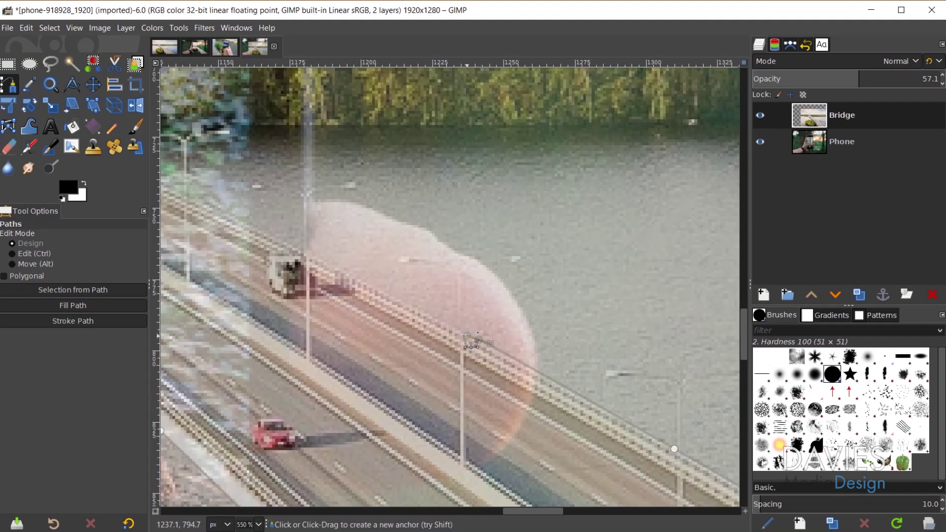
{"action": "left_click_drag", "start_coordinate": [368, 315], "coordinate": [470, 368]}
{"action": "left_click_drag", "start_coordinate": [403, 304], "coordinate": [411, 307]}
{"action": "left_click_drag", "start_coordinate": [321, 287], "coordinate": [513, 331]}
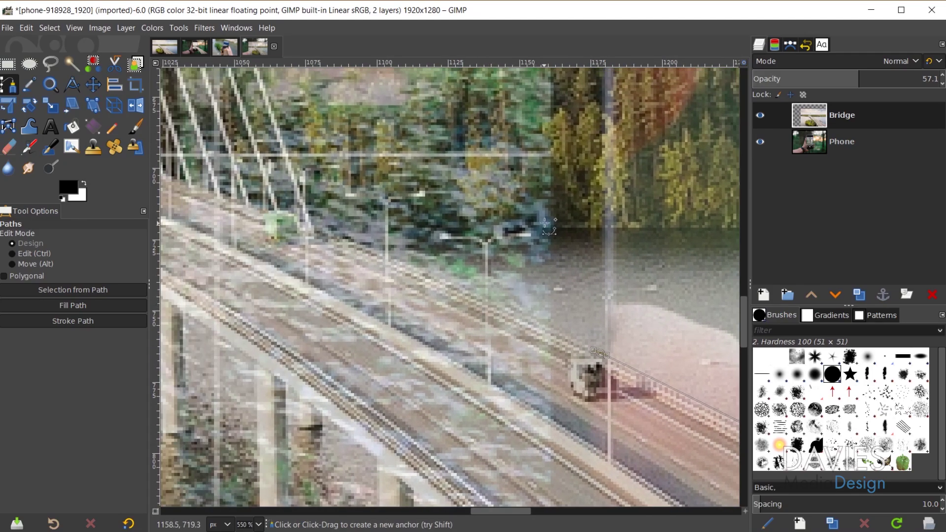
- Add a final anchor toward the bridge's far end and close the path at its first anchor
{"action": "left_click", "coordinate": [476, 293]}
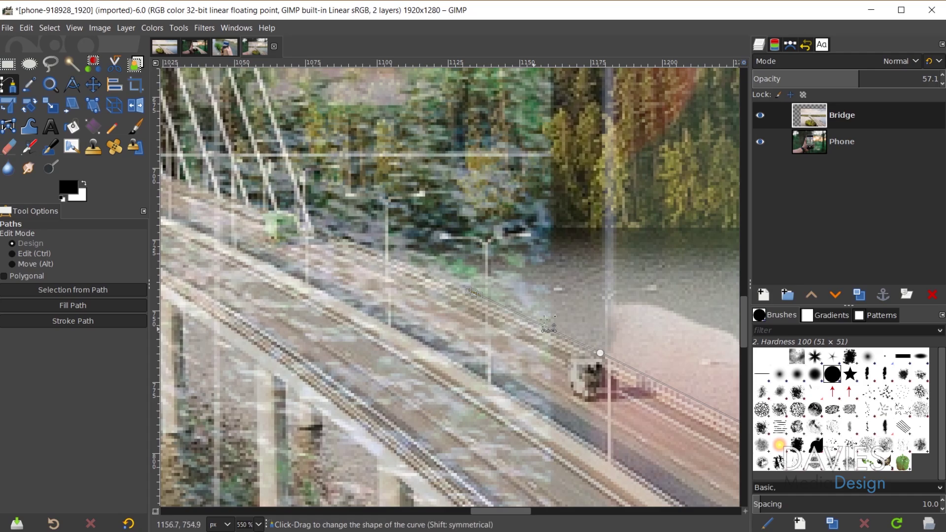
{"action": "scroll", "coordinate": [390, 415], "scroll_direction": "down", "scroll_amount": 3}
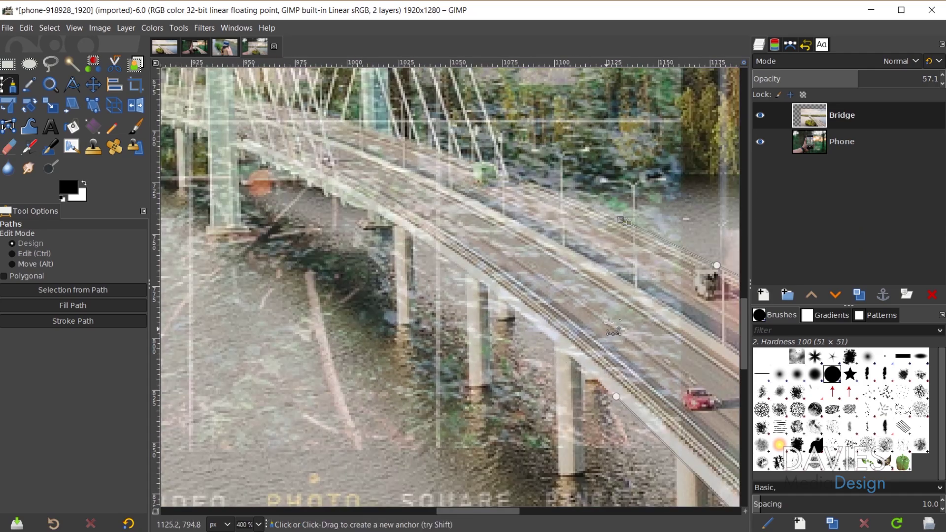
{"action": "left_click_drag", "start_coordinate": [613, 331], "coordinate": [434, 283]}
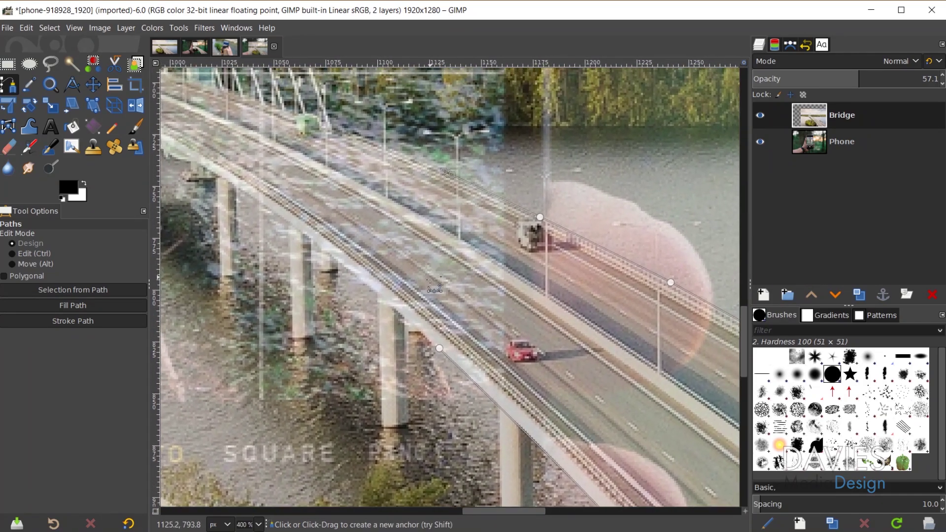
{"action": "key", "text": "ctrl"}
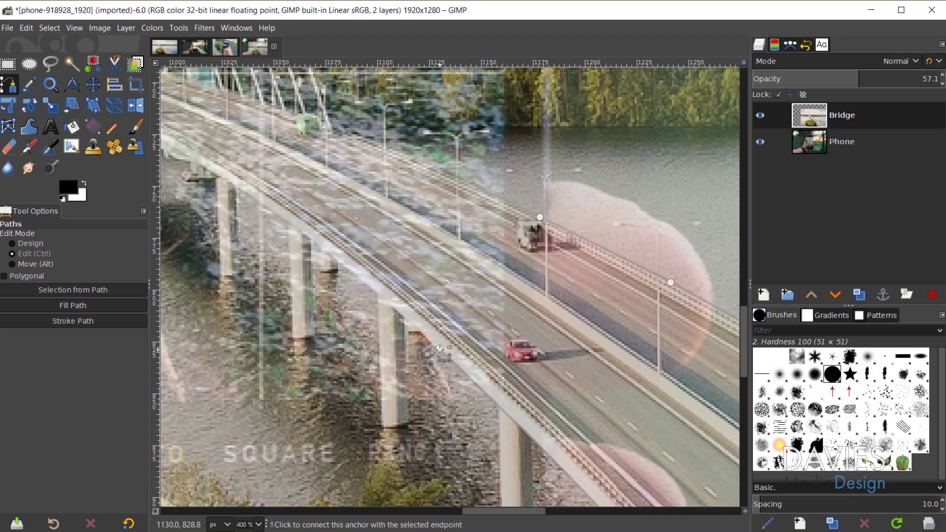
{"action": "left_click", "coordinate": [439, 348], "text": "ctrl"}
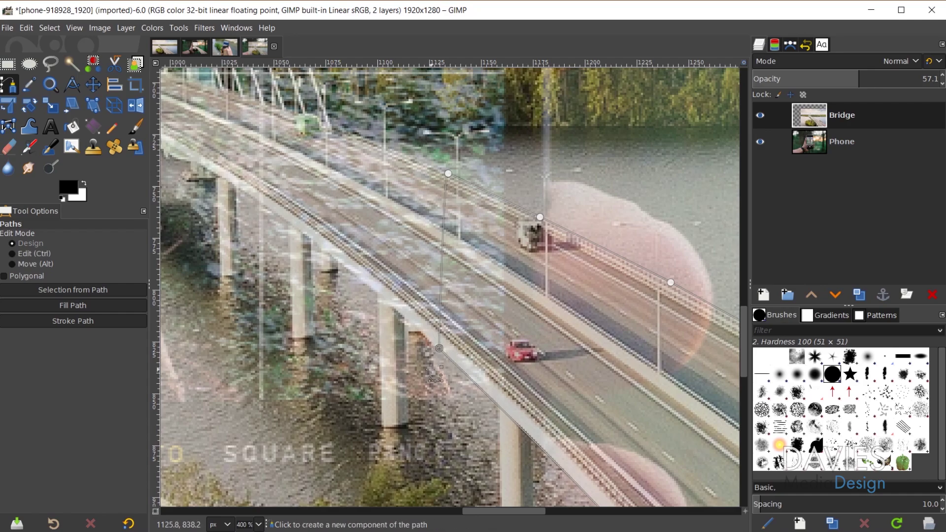
{"action": "scroll", "coordinate": [528, 375], "scroll_direction": "down", "scroll_amount": 5}
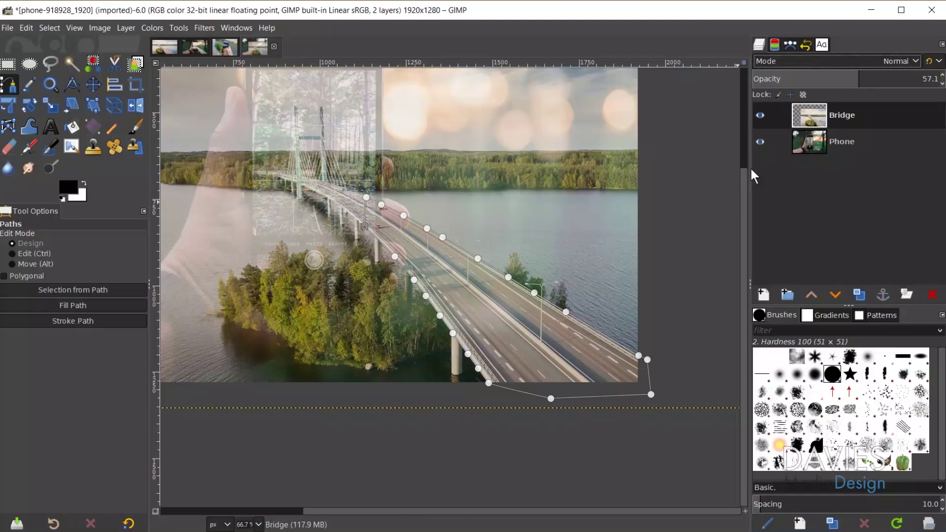
- Load the Unnamed bridge path as a selection, then Shift-add the Selection rectangle path to it
{"action": "left_click", "coordinate": [791, 46]}
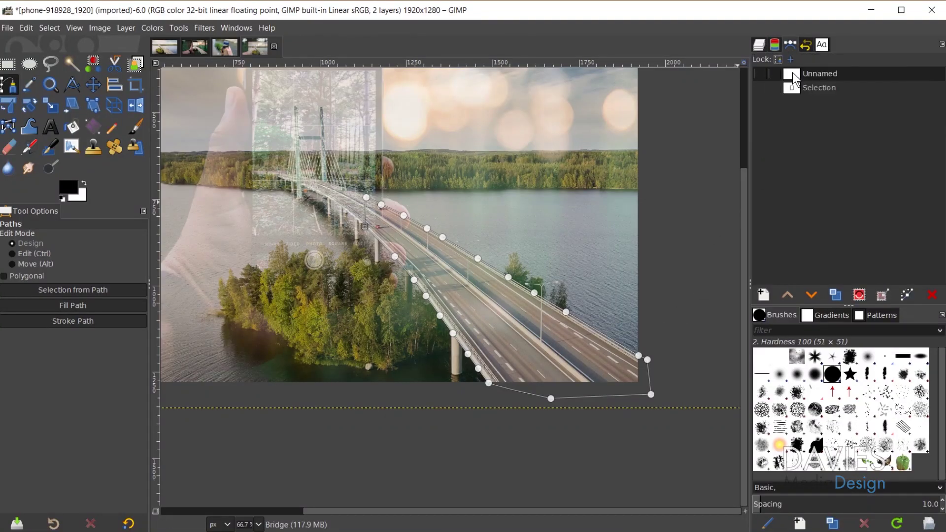
{"action": "left_click", "coordinate": [793, 74]}
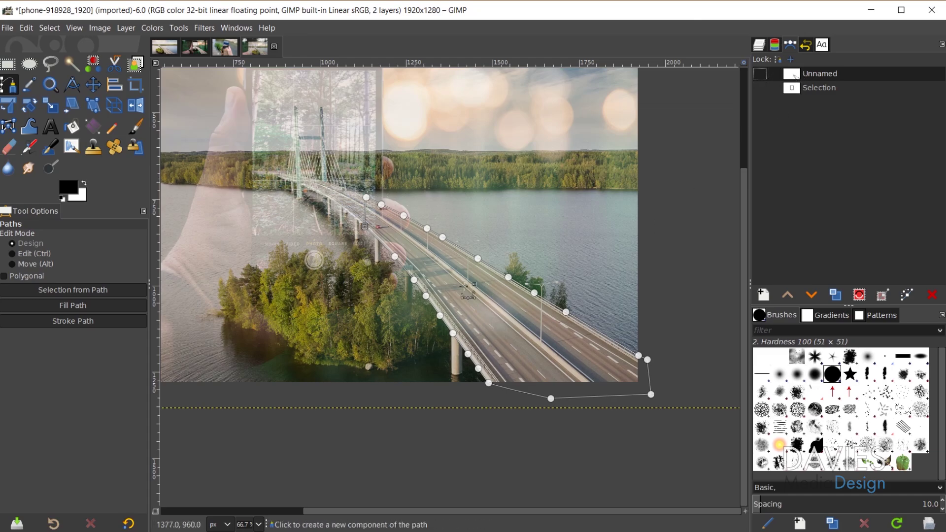
{"action": "left_click", "coordinate": [859, 294]}
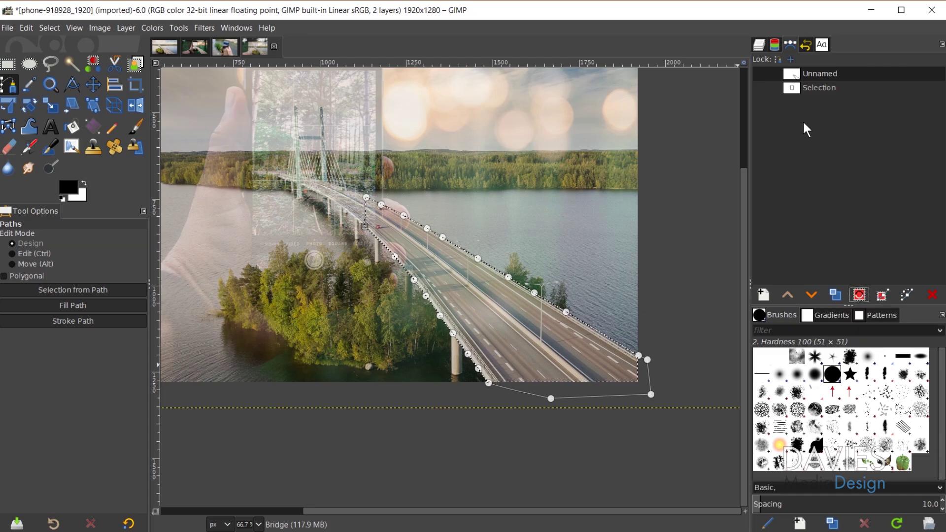
{"action": "left_click", "coordinate": [797, 87]}
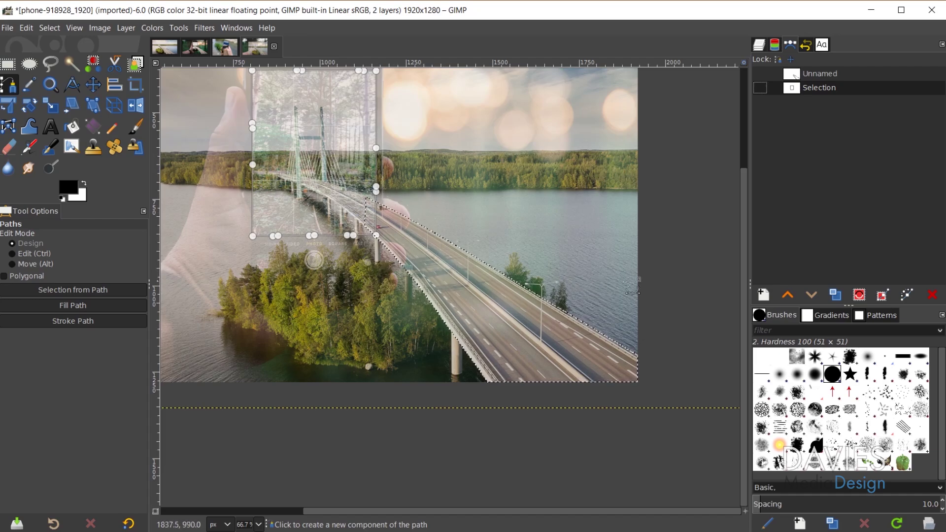
{"action": "left_click", "coordinate": [860, 295]}
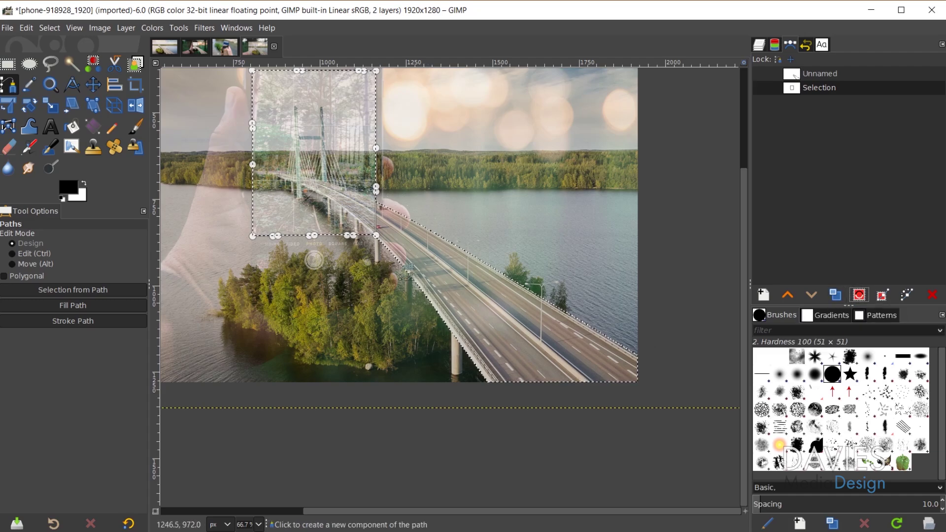
{"action": "left_click_drag", "start_coordinate": [448, 509], "coordinate": [398, 511]}
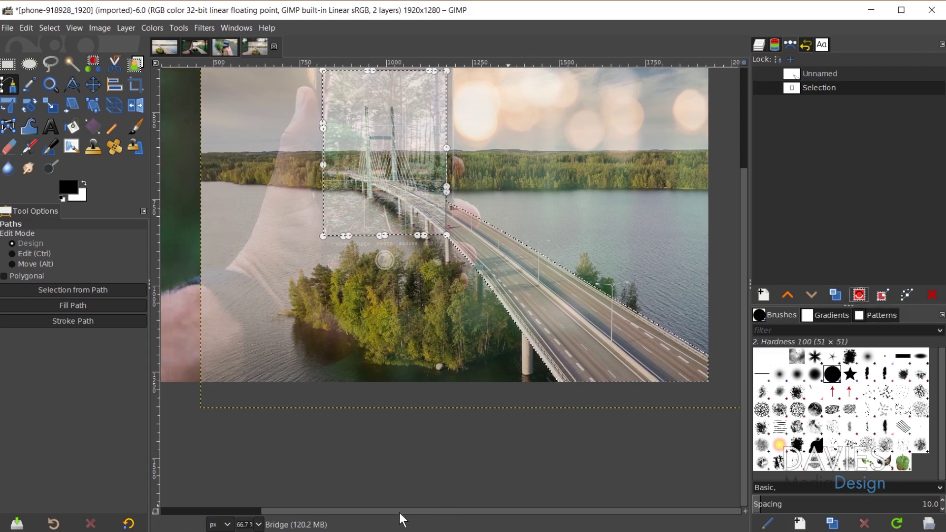
{"action": "scroll", "coordinate": [551, 372], "scroll_direction": "up", "scroll_amount": 4}
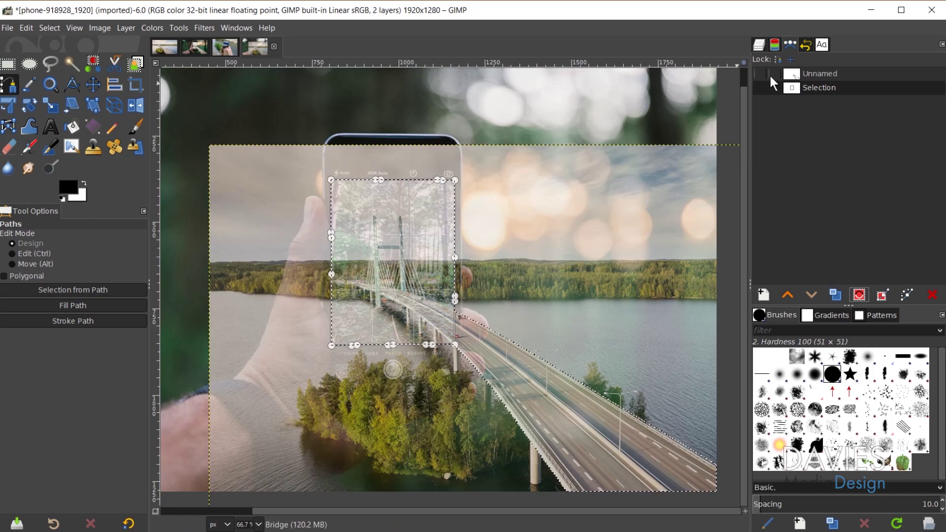
{"action": "left_click", "coordinate": [758, 43]}
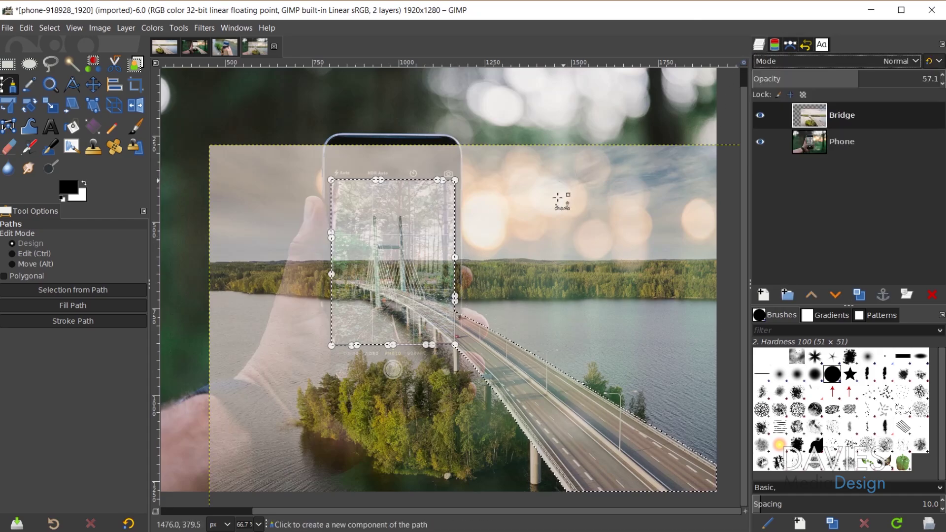
- Add a layer mask initialized from the Selection to the Bridge layer
{"action": "left_click", "coordinate": [814, 115]}
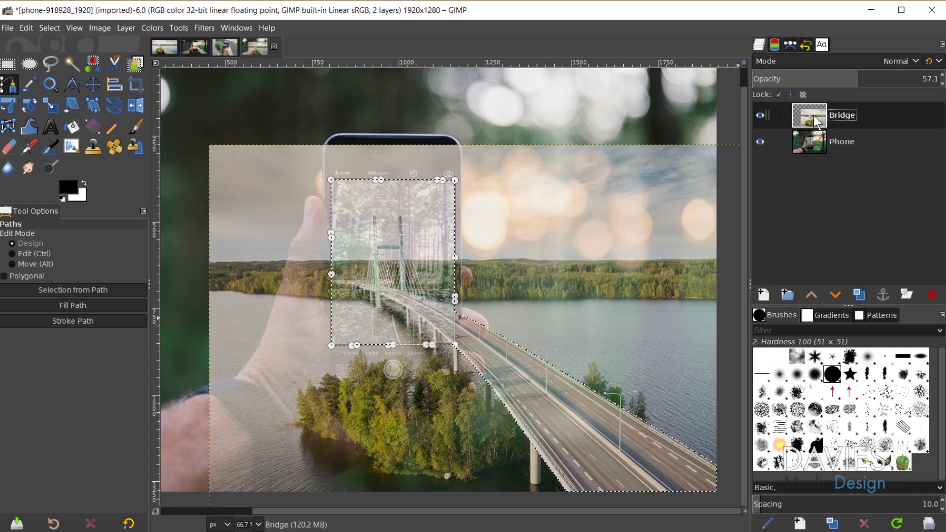
{"action": "right_click", "coordinate": [815, 114]}
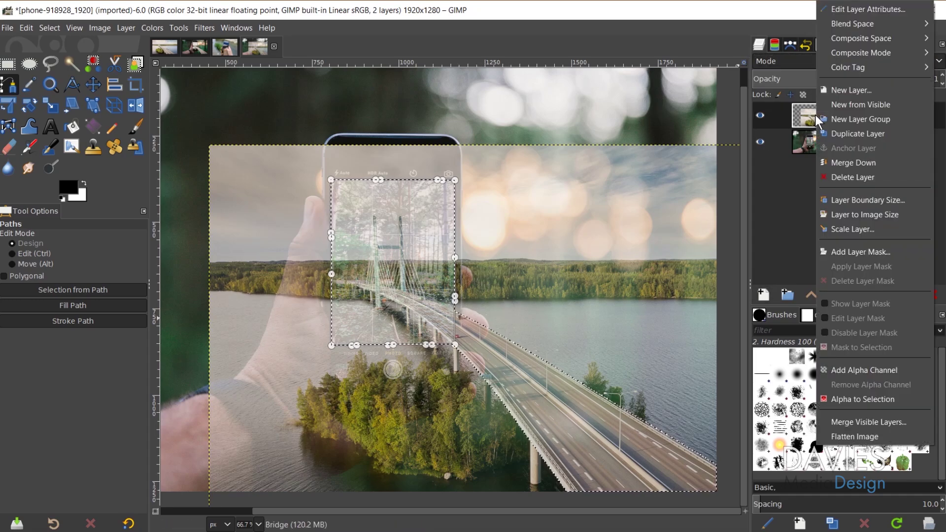
{"action": "left_click", "coordinate": [854, 251]}
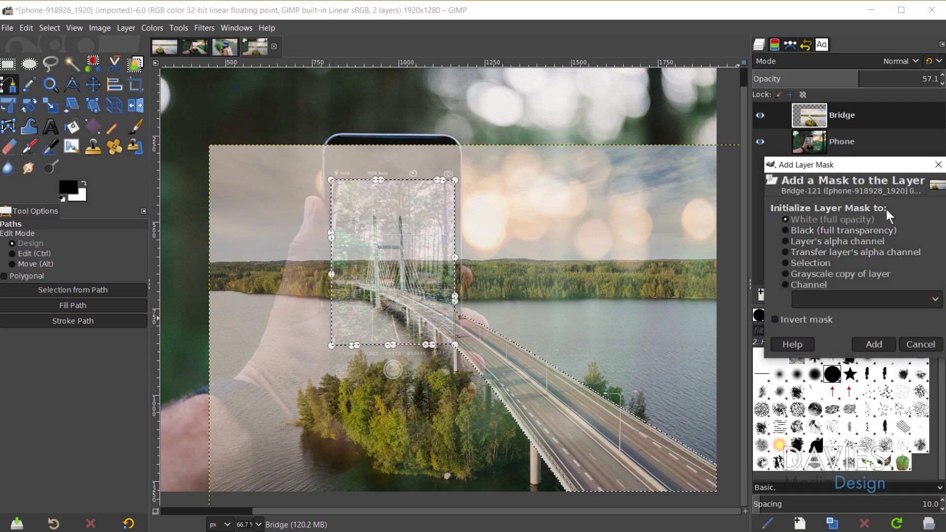
{"action": "left_click", "coordinate": [828, 263]}
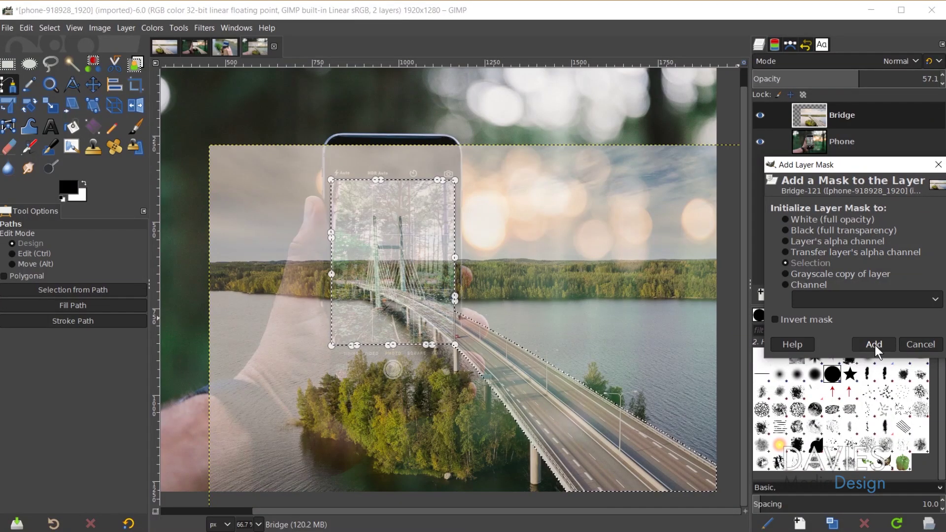
{"action": "left_click", "coordinate": [874, 344]}
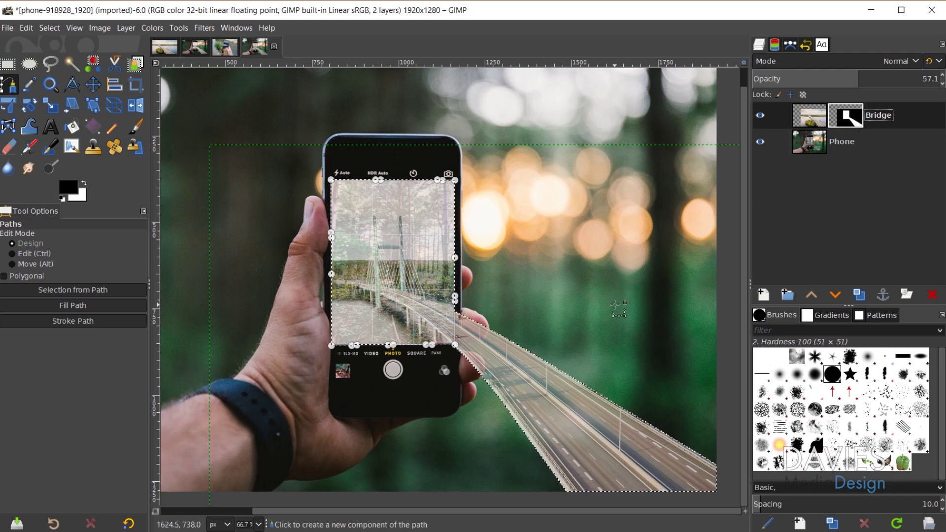
- Deselect all, switch to Move, and raise the Bridge layer image's opacity to 100
{"action": "key", "text": "ctrl+shift+a"}
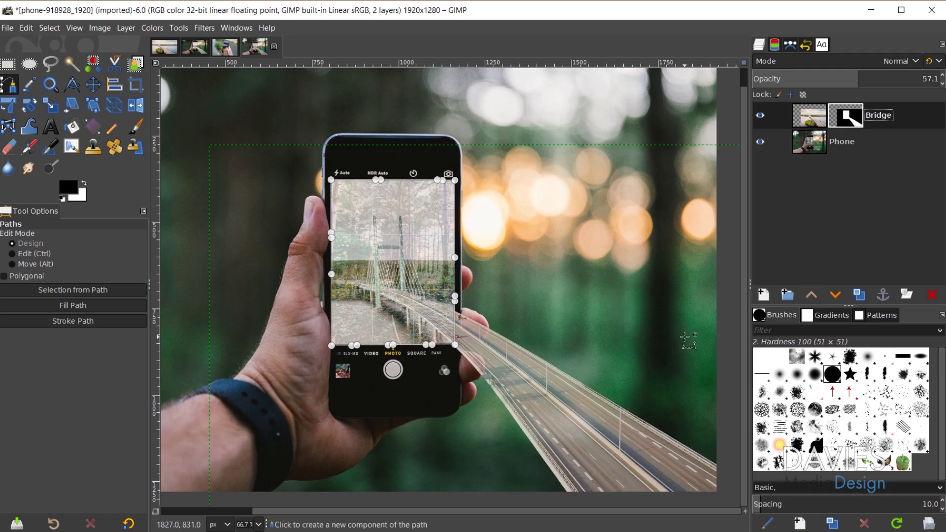
{"action": "key", "text": "m"}
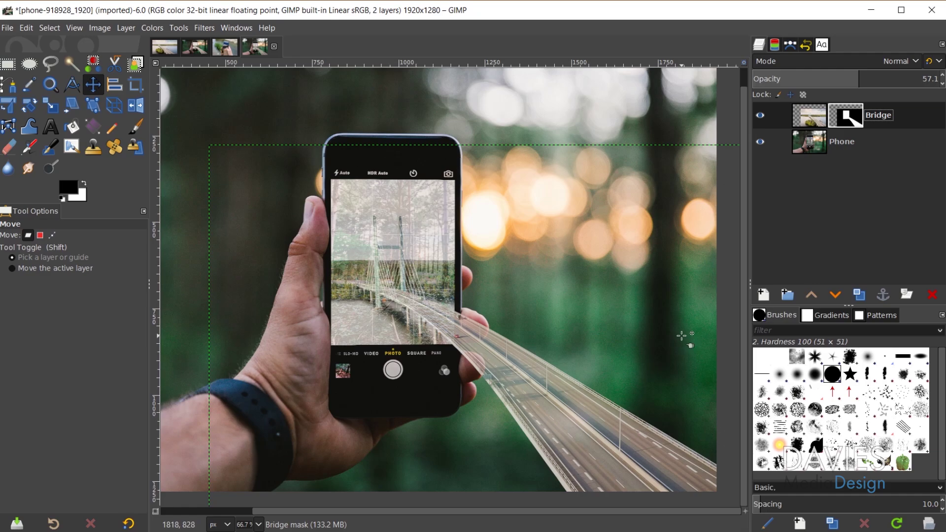
{"action": "left_click", "coordinate": [812, 112]}
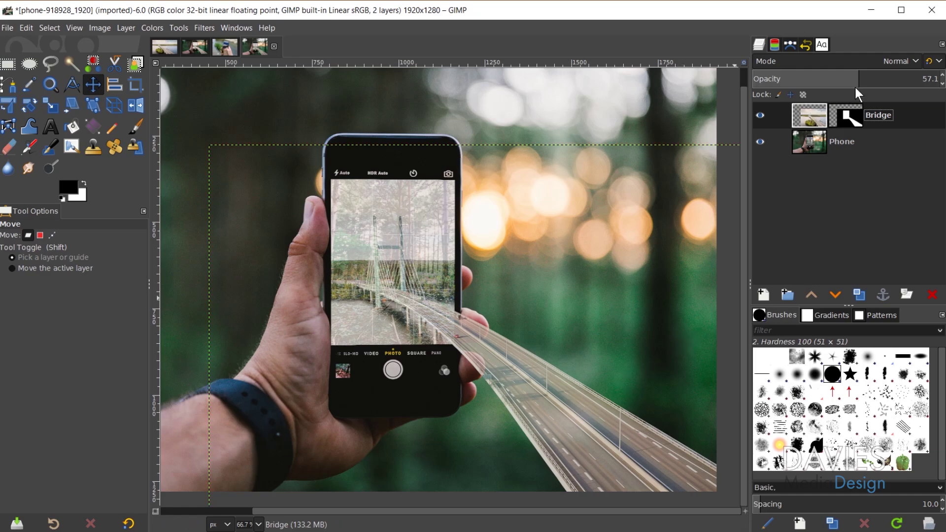
{"action": "left_click_drag", "start_coordinate": [855, 84], "coordinate": [918, 79]}
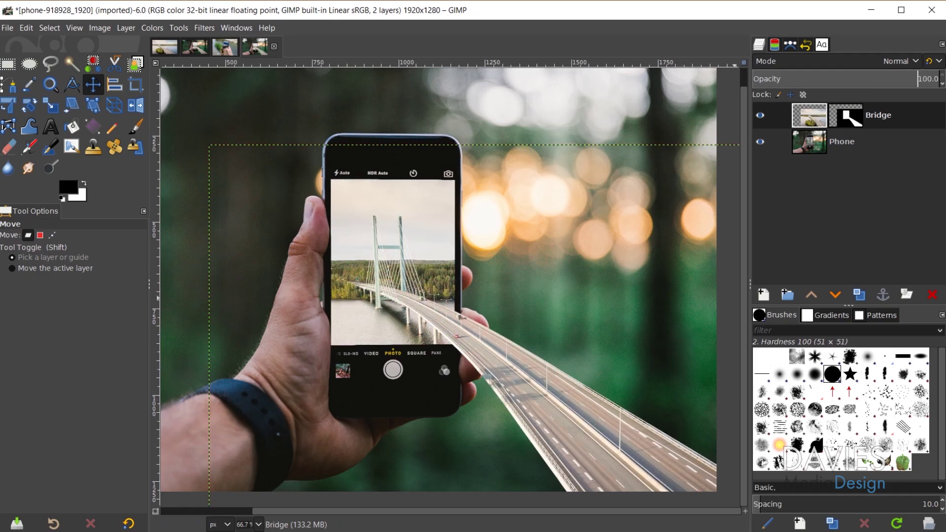
{"action": "scroll", "coordinate": [408, 359], "scroll_direction": "down", "scroll_amount": 1, "text": "ctrl"}
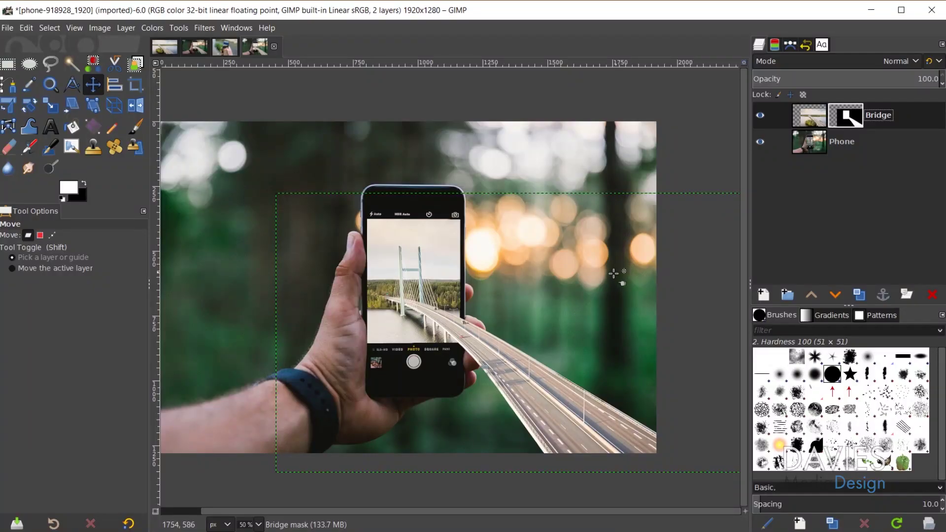
{"action": "scroll", "coordinate": [593, 407], "scroll_direction": "up", "scroll_amount": 6}
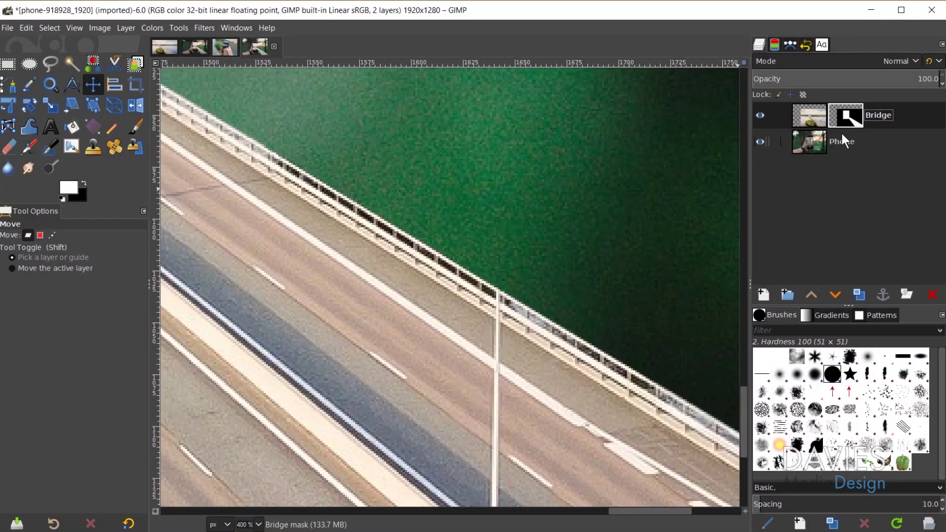
- Disable the Bridge mask and set up the Paintbrush at size 2 with hardness 90
{"action": "left_click", "coordinate": [849, 116], "text": "ctrl"}
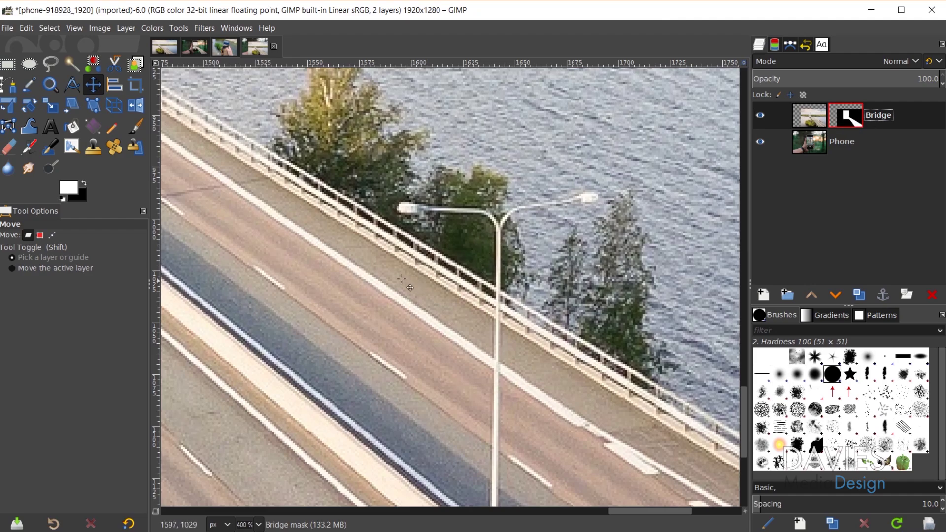
{"action": "left_click", "coordinate": [138, 126]}
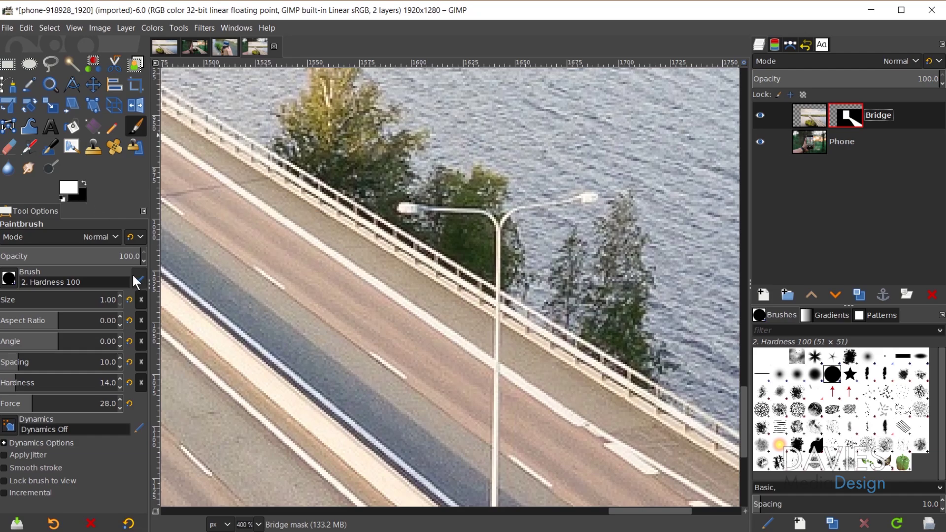
{"action": "left_click", "coordinate": [9, 279]}
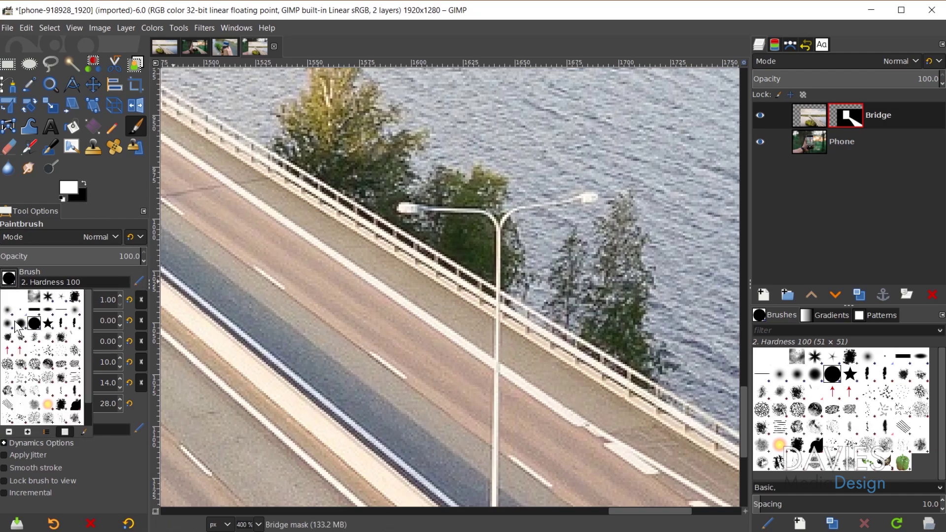
{"action": "left_click", "coordinate": [12, 277]}
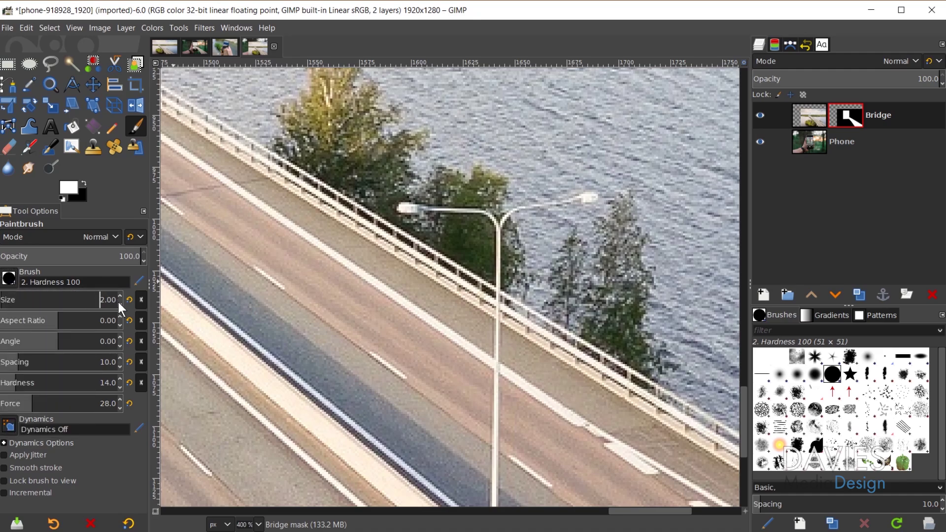
{"action": "scroll", "coordinate": [87, 300], "scroll_direction": "up", "scroll_amount": 1}
{"action": "left_click_drag", "start_coordinate": [22, 379], "coordinate": [103, 379]}
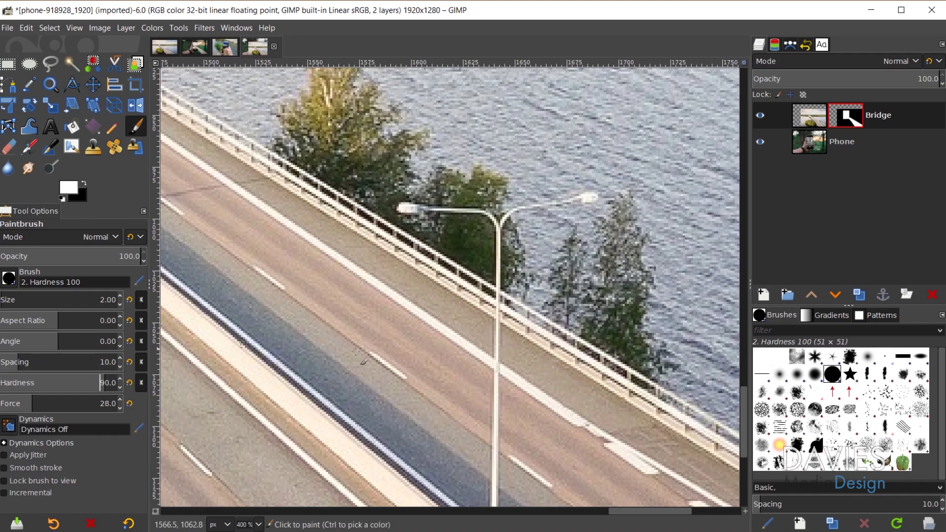
{"action": "scroll", "coordinate": [475, 262], "scroll_direction": "up", "scroll_amount": 6}
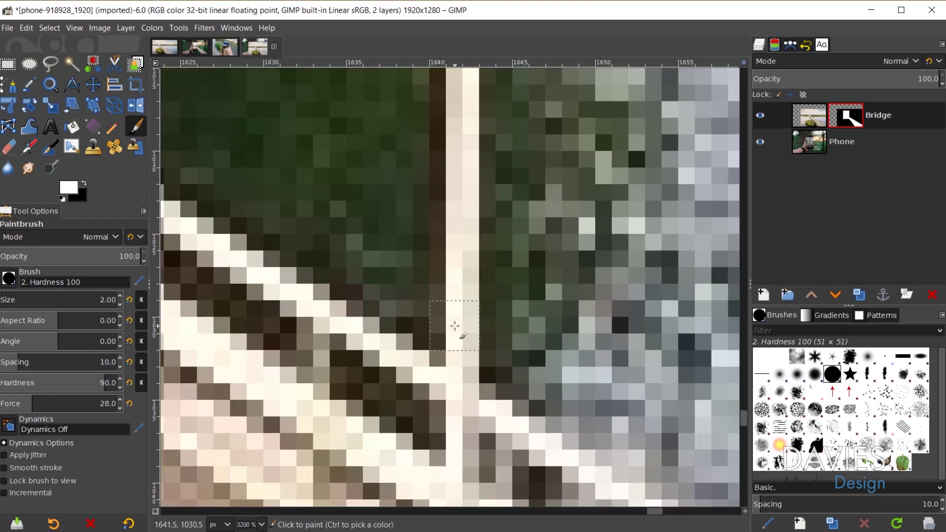
- Keep the brush size at 2 and re-enable the Bridge mask
{"action": "left_click", "coordinate": [120, 303]}
{"action": "left_click", "coordinate": [120, 297]}
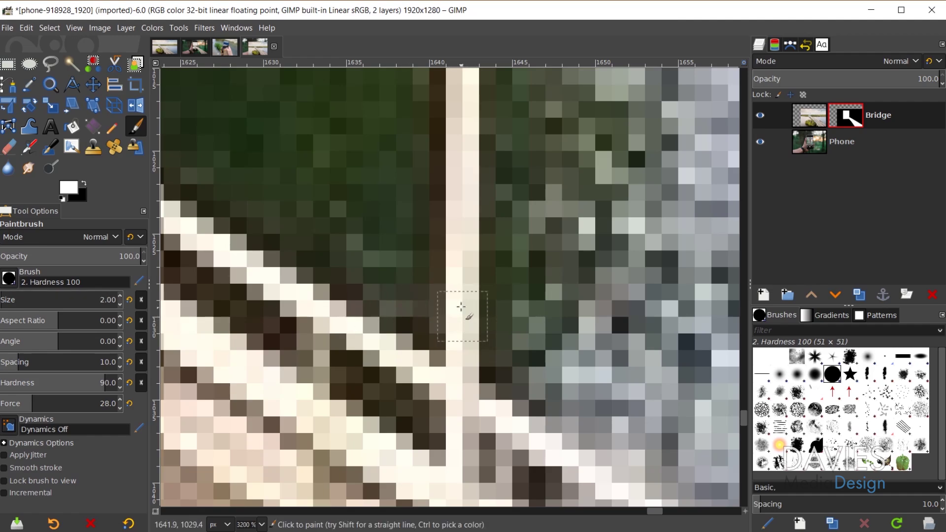
{"action": "scroll", "coordinate": [457, 212], "scroll_direction": "up", "scroll_amount": 3}
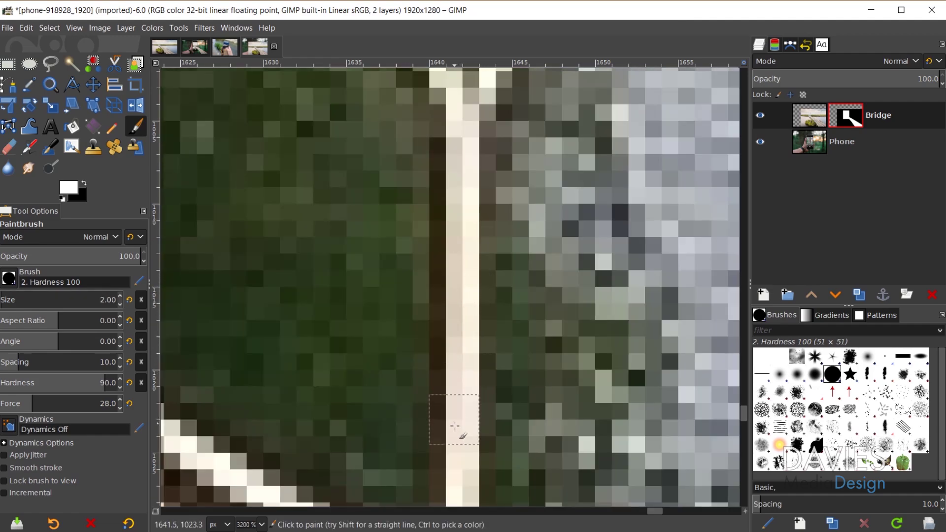
{"action": "scroll", "coordinate": [451, 252], "scroll_direction": "down", "scroll_amount": 1}
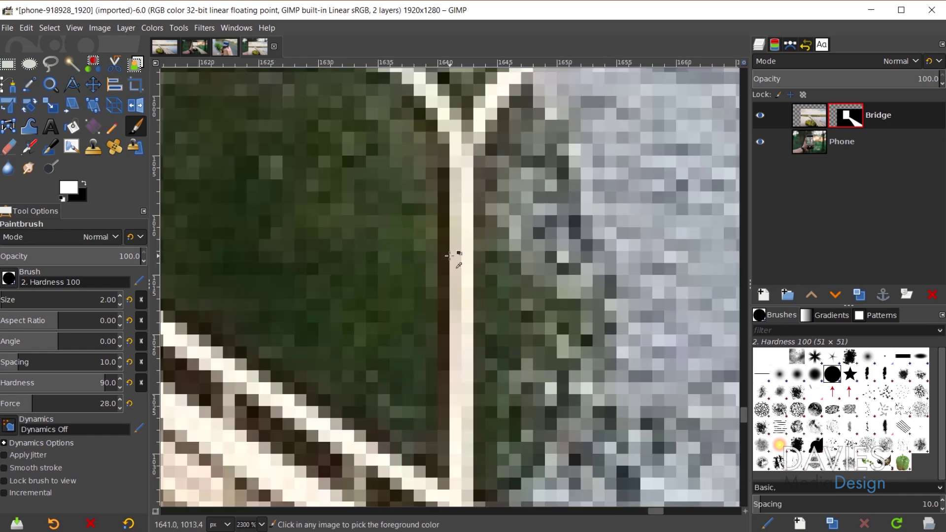
{"action": "scroll", "coordinate": [449, 255], "scroll_direction": "down", "scroll_amount": 1}
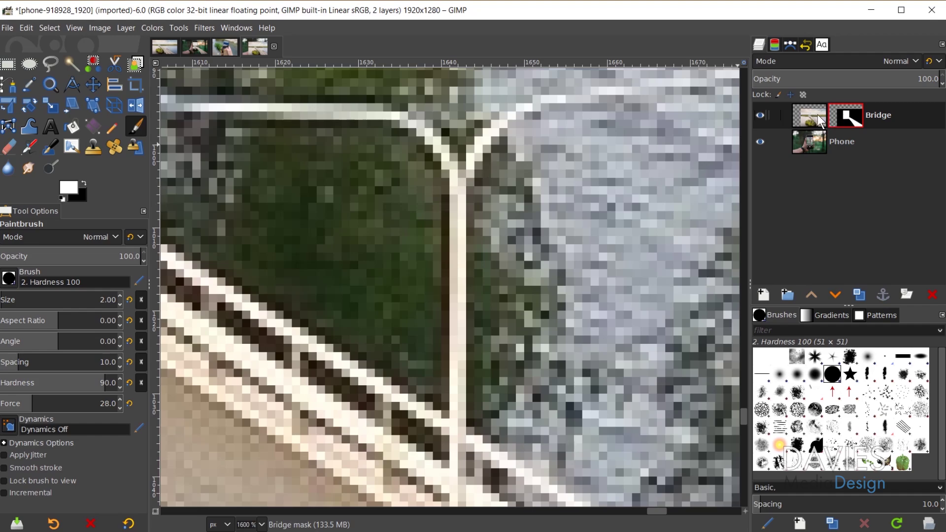
{"action": "left_click", "coordinate": [852, 120], "text": "ctrl"}
{"action": "scroll", "coordinate": [431, 357], "scroll_direction": "down", "scroll_amount": 2}
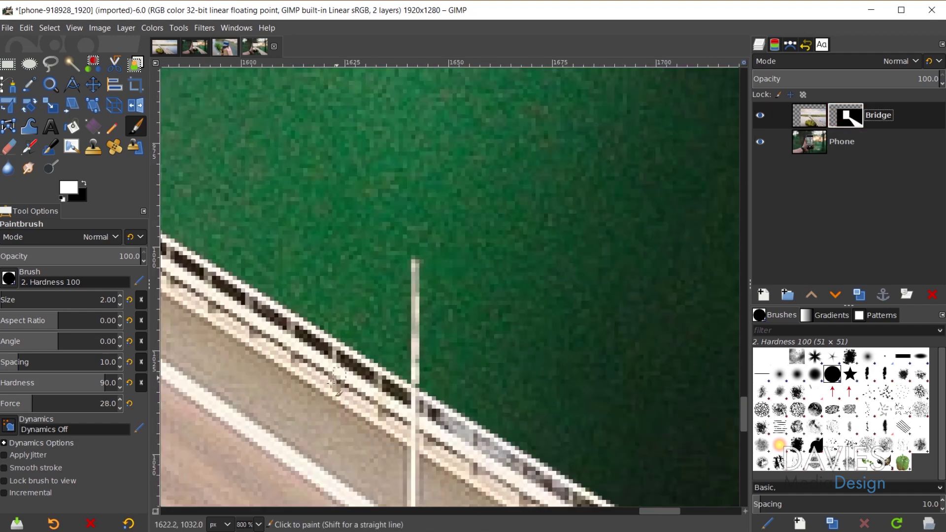
{"action": "scroll", "coordinate": [422, 384], "scroll_direction": "up", "scroll_amount": 5}
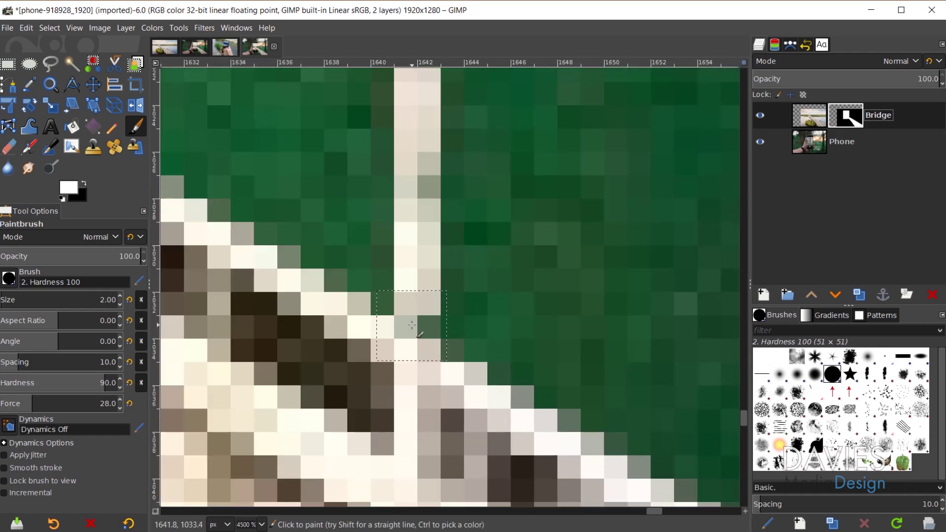
- Paint white up the lamp post on the Bridge mask, then select the Bridge layer
{"action": "mouse_move", "coordinate": [427, 345]}
{"action": "left_mouse_down"}
{"action": "mouse_move", "coordinate": [417, 310]}
{"action": "mouse_move", "coordinate": [421, 144]}
{"action": "left_mouse_up"}
{"action": "scroll", "coordinate": [411, 339], "scroll_direction": "up", "scroll_amount": 3}
{"action": "mouse_move", "coordinate": [411, 339]}
{"action": "left_mouse_down"}
{"action": "mouse_move", "coordinate": [421, 311]}
{"action": "mouse_move", "coordinate": [424, 153]}
{"action": "left_mouse_up"}
{"action": "scroll", "coordinate": [397, 376], "scroll_direction": "down", "scroll_amount": 1}
{"action": "scroll", "coordinate": [397, 375], "scroll_direction": "down", "scroll_amount": 3}
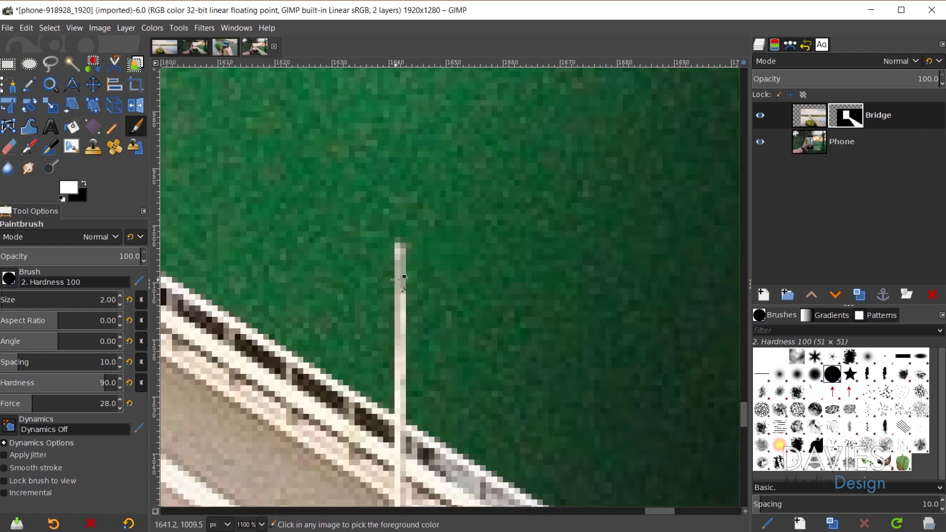
{"action": "left_click_drag", "start_coordinate": [401, 292], "coordinate": [402, 259]}
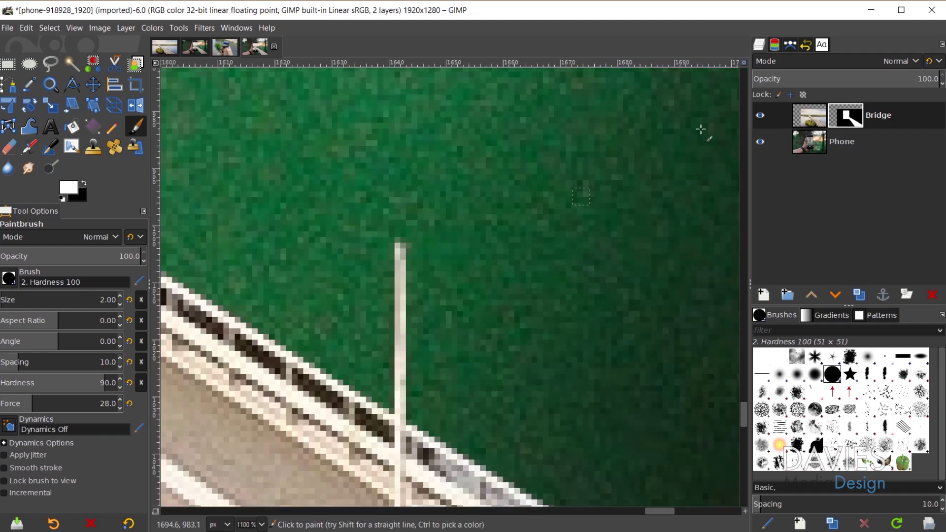
{"action": "left_click", "coordinate": [815, 114]}
- Duplicate Bridge, delete the copy's mask, move it below Bridge, and set opacity to 12.5
{"action": "left_click", "coordinate": [862, 292]}
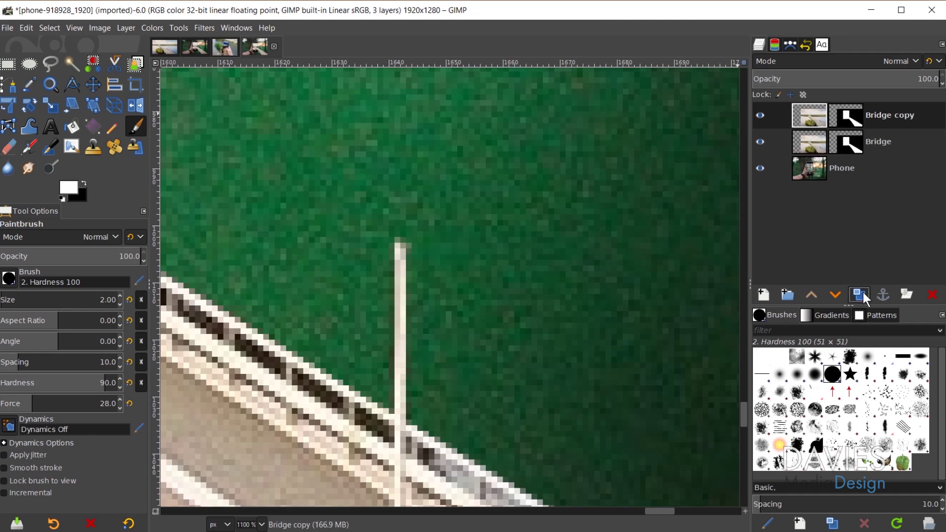
{"action": "left_click", "coordinate": [849, 119]}
{"action": "right_click", "coordinate": [852, 118]}
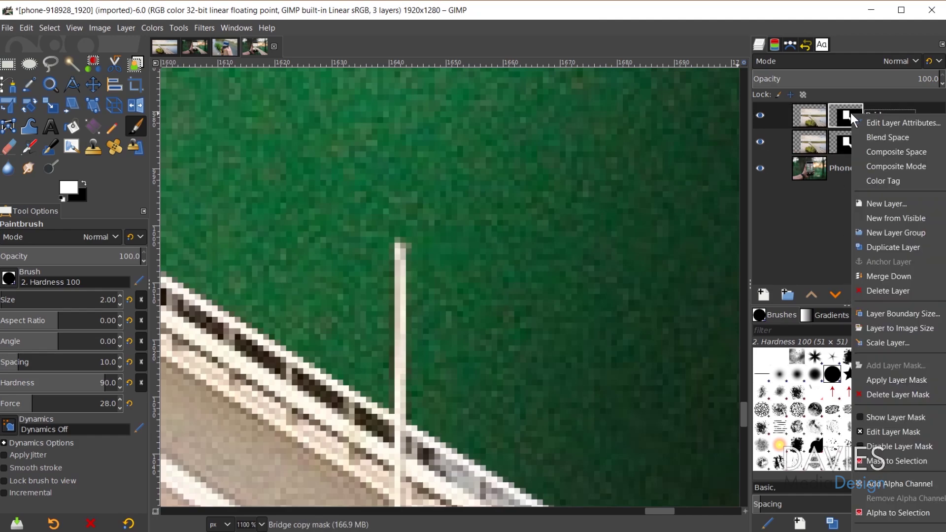
{"action": "left_click", "coordinate": [889, 395]}
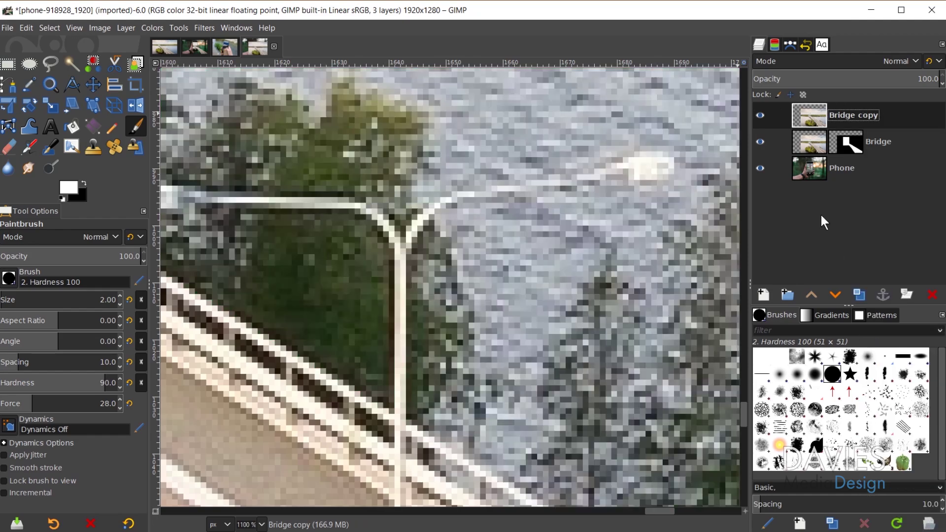
{"action": "left_click_drag", "start_coordinate": [808, 122], "coordinate": [830, 163]}
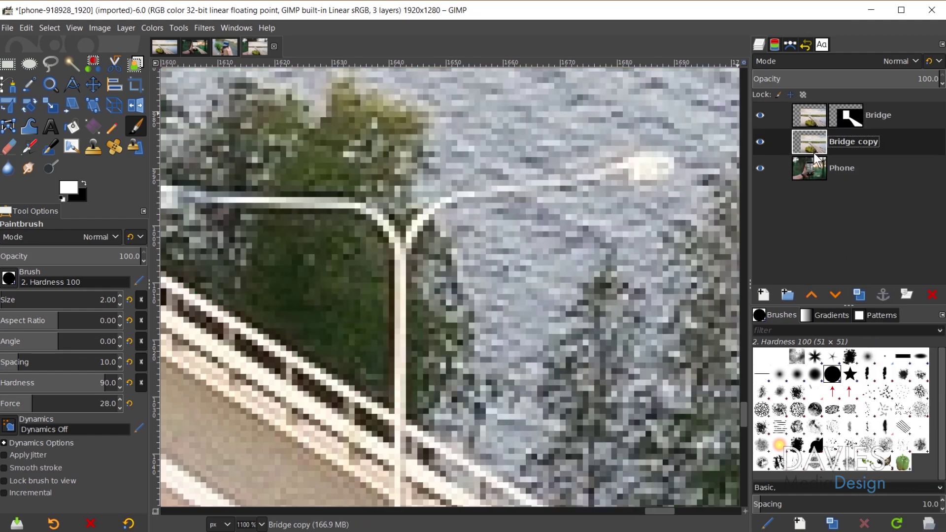
{"action": "left_click_drag", "start_coordinate": [868, 82], "coordinate": [774, 81]}
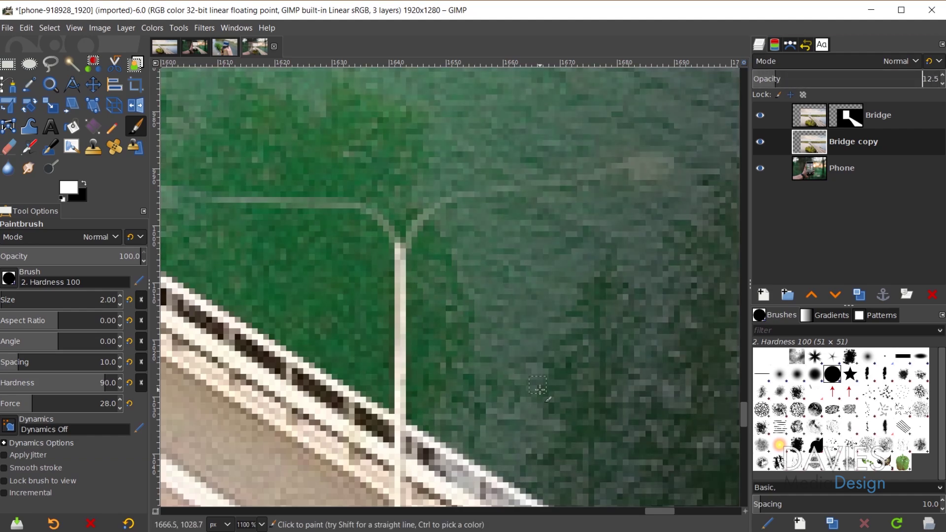
{"action": "mouse_move", "coordinate": [648, 510]}
{"action": "left_mouse_down"}
{"action": "mouse_move", "coordinate": [633, 514]}
{"action": "mouse_move", "coordinate": [642, 511]}
{"action": "left_mouse_up"}
- On the Bridge mask, paint the lamp's left and horizontal arms and the left rail area
{"action": "left_click", "coordinate": [847, 118]}
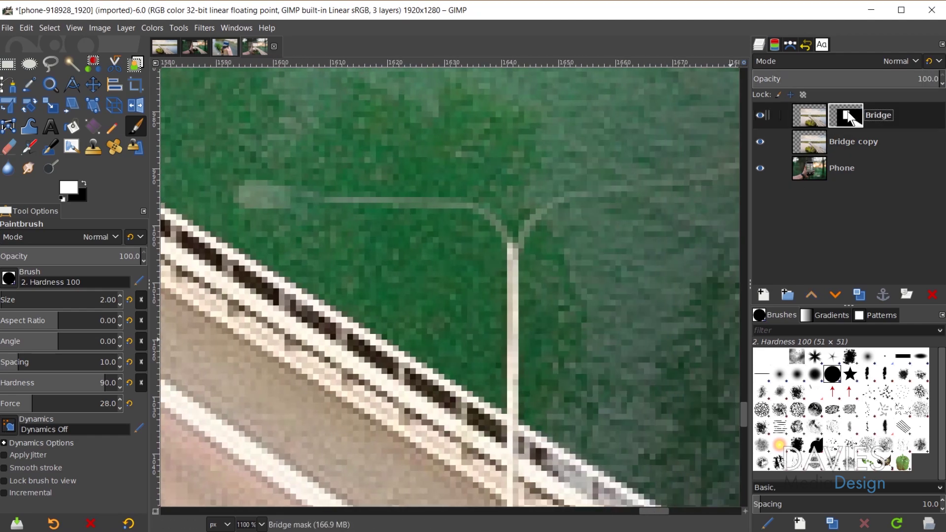
{"action": "scroll", "coordinate": [502, 230], "scroll_direction": "up", "scroll_amount": 2}
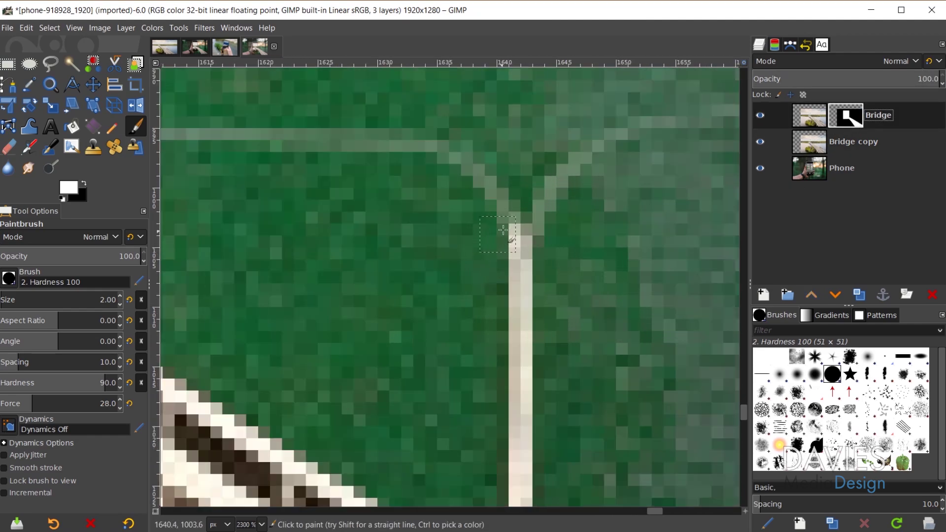
{"action": "mouse_move", "coordinate": [515, 217]}
{"action": "left_mouse_down"}
{"action": "mouse_move", "coordinate": [440, 146]}
{"action": "mouse_move", "coordinate": [502, 199]}
{"action": "mouse_move", "coordinate": [524, 259]}
{"action": "left_mouse_up"}
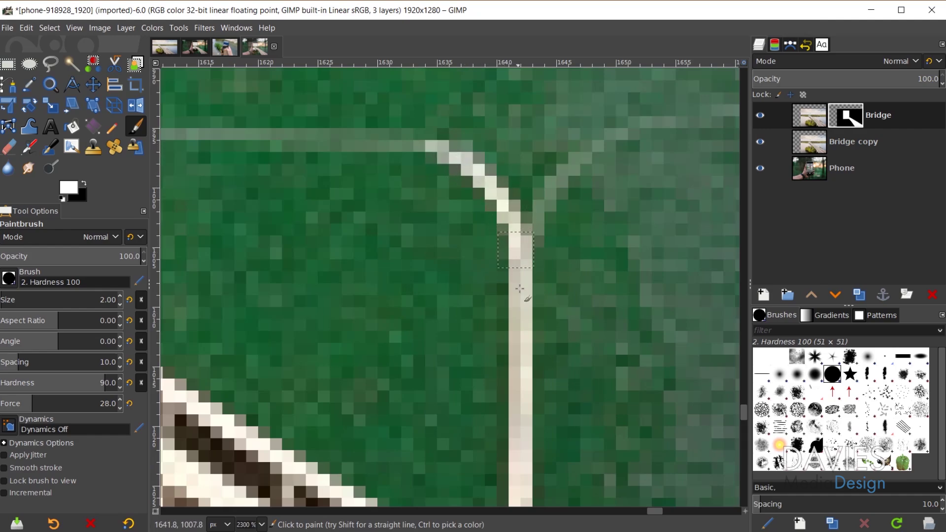
{"action": "left_click_drag", "start_coordinate": [383, 207], "coordinate": [668, 310]}
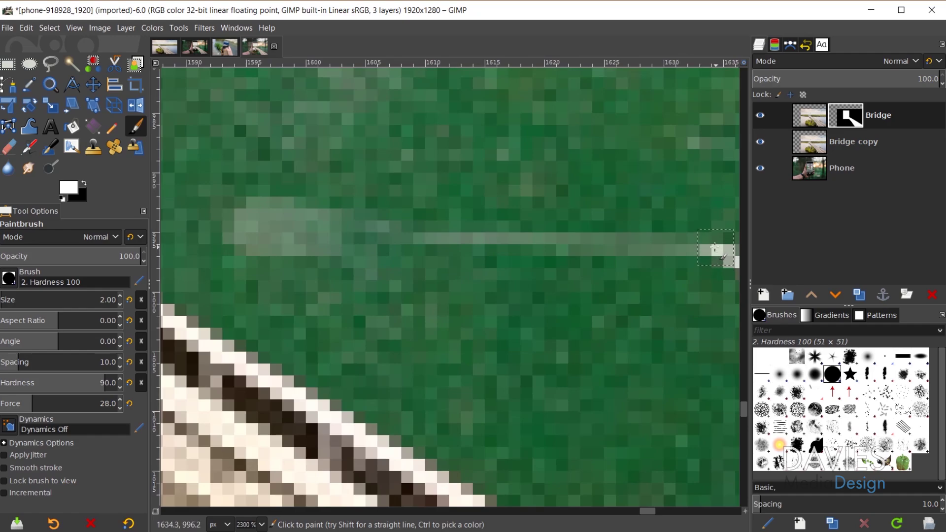
{"action": "left_click_drag", "start_coordinate": [715, 248], "coordinate": [677, 245]}
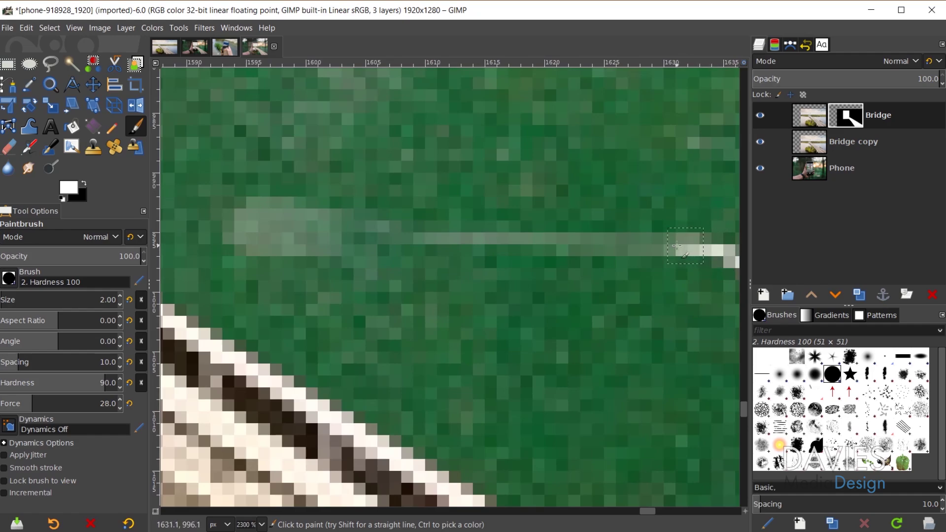
{"action": "left_click", "coordinate": [417, 240], "text": "shift"}
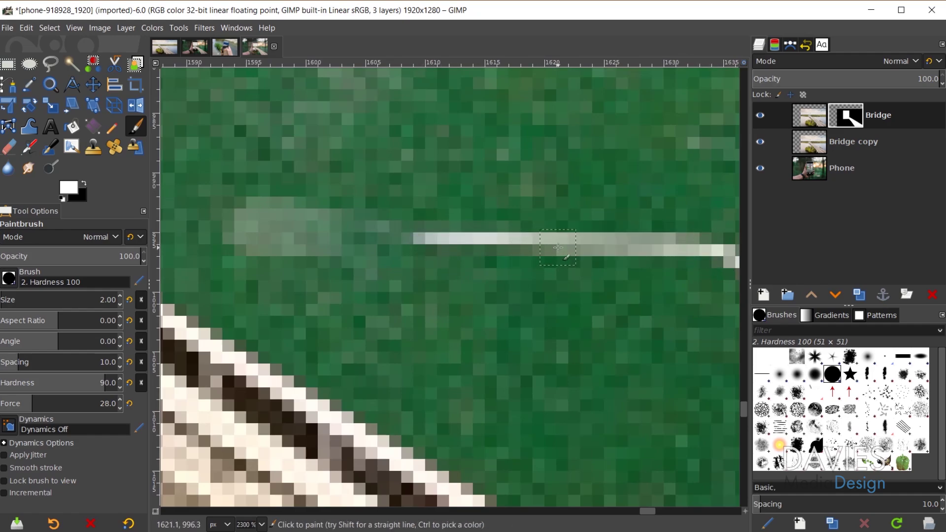
{"action": "mouse_move", "coordinate": [405, 246]}
{"action": "left_mouse_down"}
{"action": "mouse_move", "coordinate": [294, 214]}
{"action": "mouse_move", "coordinate": [232, 227]}
{"action": "mouse_move", "coordinate": [353, 244]}
{"action": "mouse_move", "coordinate": [292, 252]}
{"action": "left_mouse_up"}
- Paint the lamp arm up-right from the junction out to the lamp head
{"action": "scroll", "coordinate": [394, 350], "scroll_direction": "right", "scroll_amount": 5}
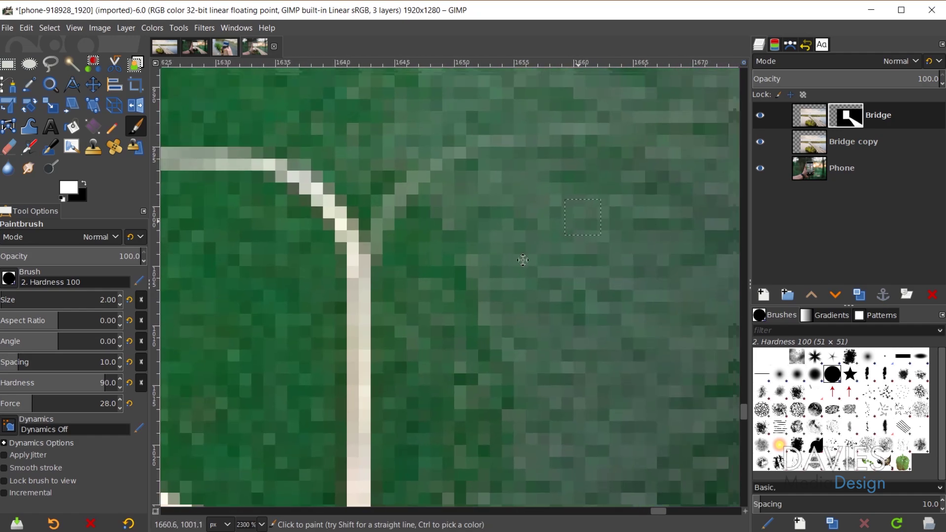
{"action": "mouse_move", "coordinate": [274, 324]}
{"action": "left_mouse_down"}
{"action": "mouse_move", "coordinate": [363, 225]}
{"action": "mouse_move", "coordinate": [396, 211]}
{"action": "left_mouse_up"}
{"action": "key", "text": "space"}
{"action": "mouse_move", "coordinate": [173, 265]}
{"action": "left_mouse_down"}
{"action": "mouse_move", "coordinate": [377, 245]}
{"action": "mouse_move", "coordinate": [571, 191]}
{"action": "mouse_move", "coordinate": [622, 199]}
{"action": "mouse_move", "coordinate": [567, 179]}
{"action": "mouse_move", "coordinate": [602, 193]}
{"action": "left_mouse_up"}
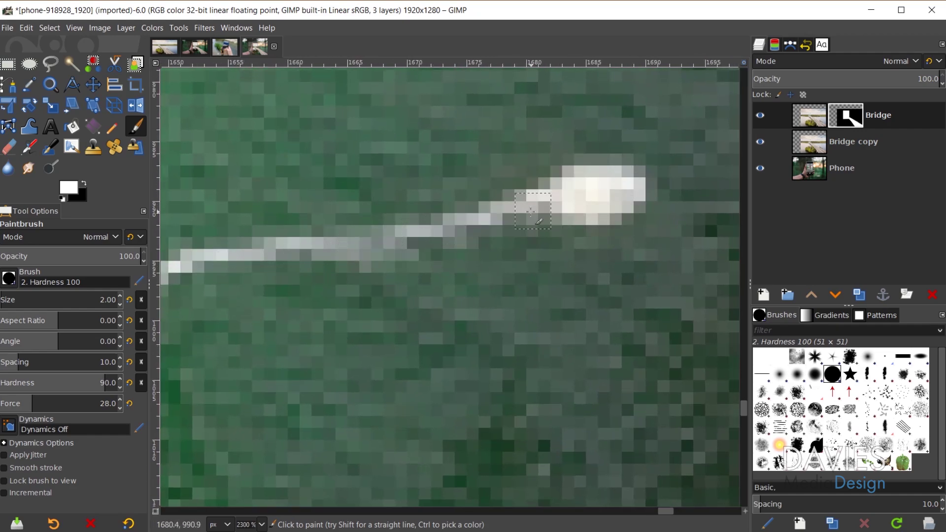
{"action": "scroll", "coordinate": [277, 364], "scroll_direction": "down", "scroll_amount": 5}
{"action": "scroll", "coordinate": [283, 348], "scroll_direction": "up", "scroll_amount": 3}
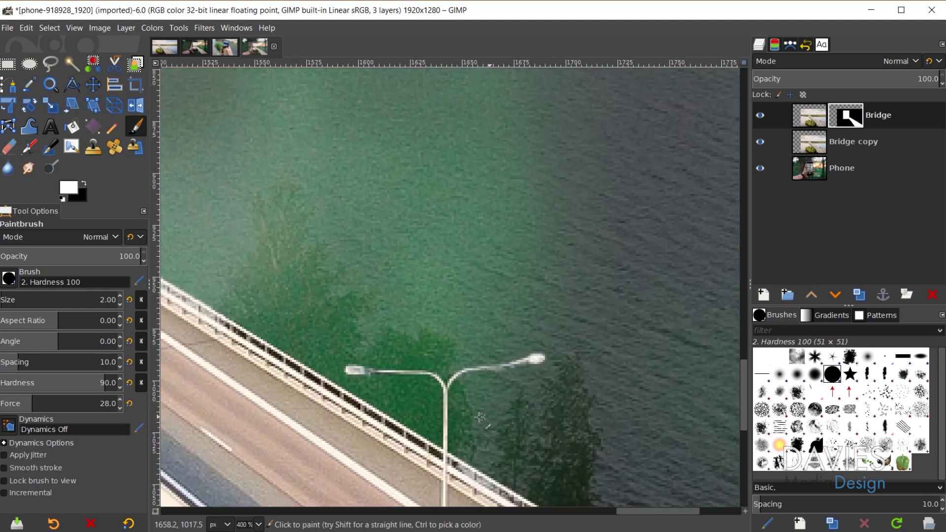
{"action": "left_click_drag", "start_coordinate": [456, 321], "coordinate": [514, 316]}
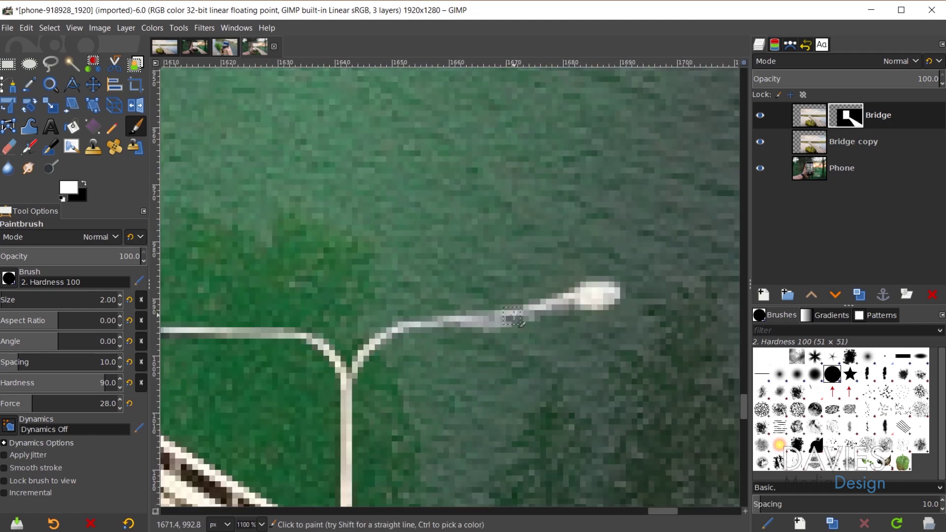
{"action": "scroll", "coordinate": [332, 377], "scroll_direction": "down", "scroll_amount": 2}
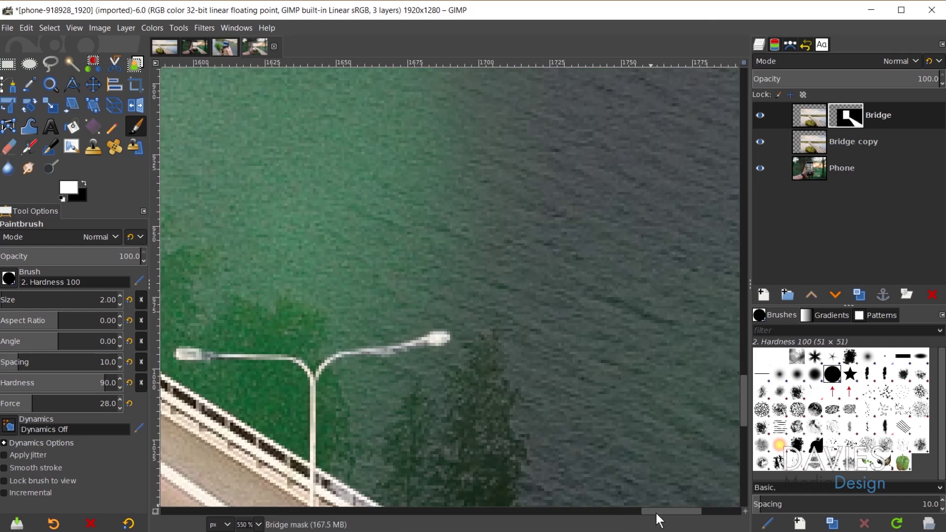
{"action": "mouse_move", "coordinate": [655, 511]}
{"action": "left_mouse_down"}
{"action": "mouse_move", "coordinate": [608, 513]}
{"action": "mouse_move", "coordinate": [638, 512]}
{"action": "left_mouse_up"}
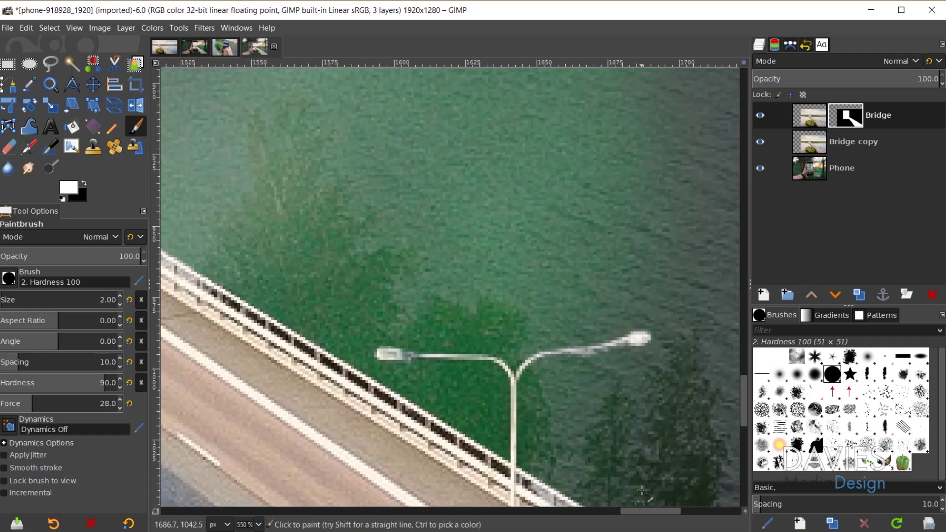
- Hide Bridge copy and paint straight white lines along the lamp arm
{"action": "left_click", "coordinate": [760, 141]}
{"action": "scroll", "coordinate": [422, 315], "scroll_direction": "down", "scroll_amount": 3}
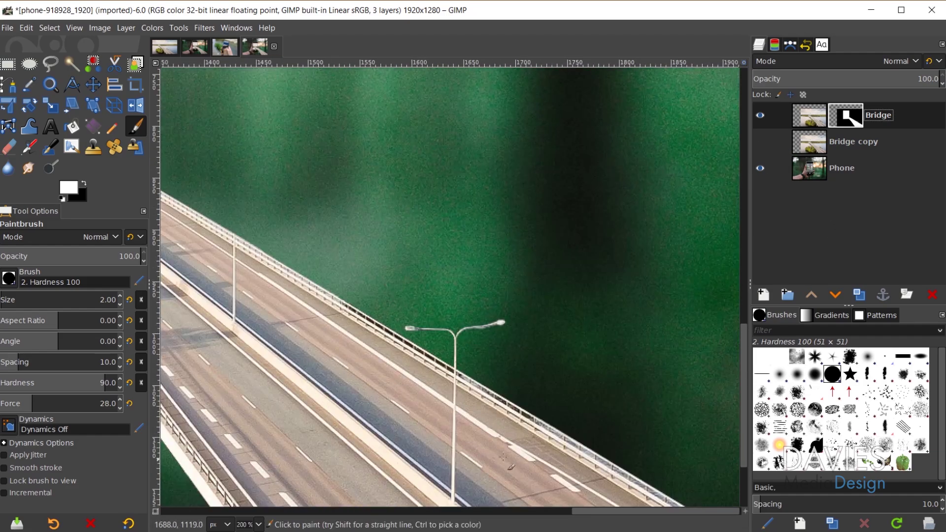
{"action": "scroll", "coordinate": [503, 457], "scroll_direction": "down", "scroll_amount": 2}
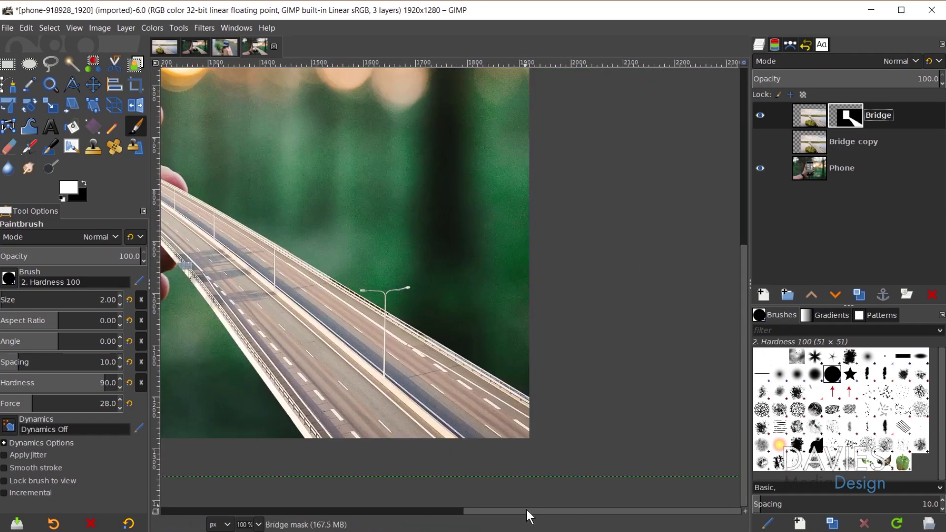
{"action": "left_click_drag", "start_coordinate": [527, 515], "coordinate": [455, 516]}
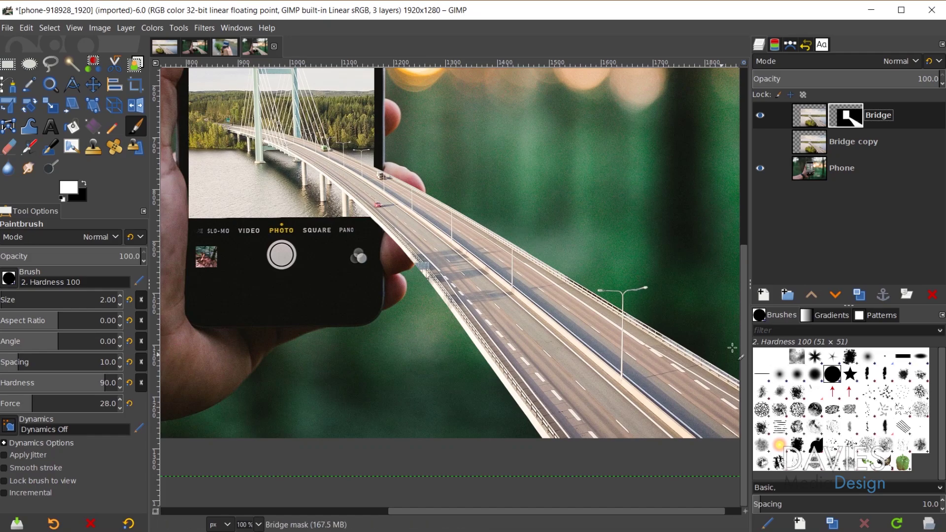
{"action": "scroll", "coordinate": [641, 289], "scroll_direction": "up", "scroll_amount": 7}
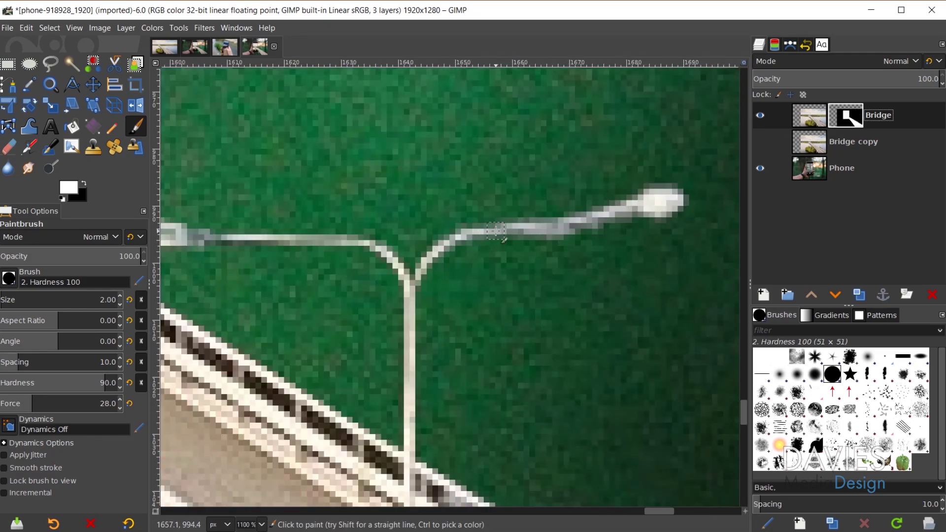
{"action": "left_click", "coordinate": [634, 206], "text": "shift"}
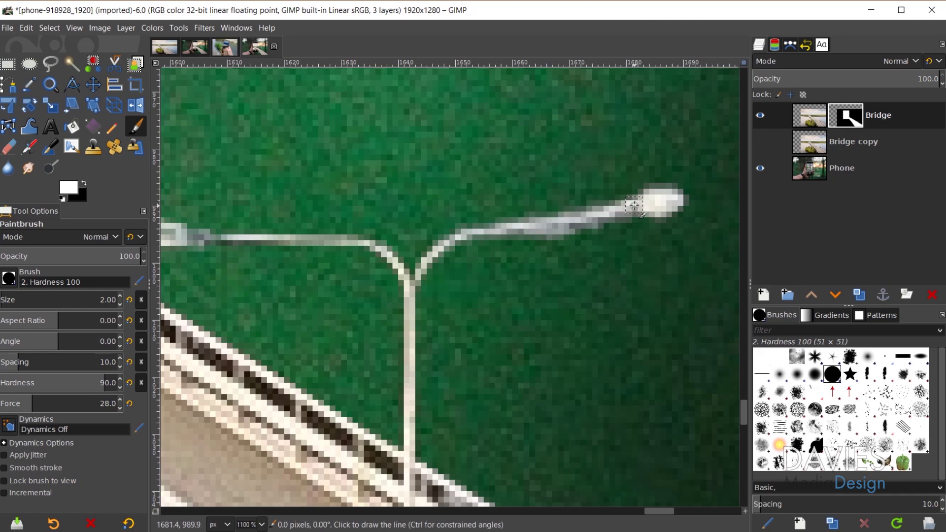
{"action": "left_click", "coordinate": [469, 233], "text": "shift"}
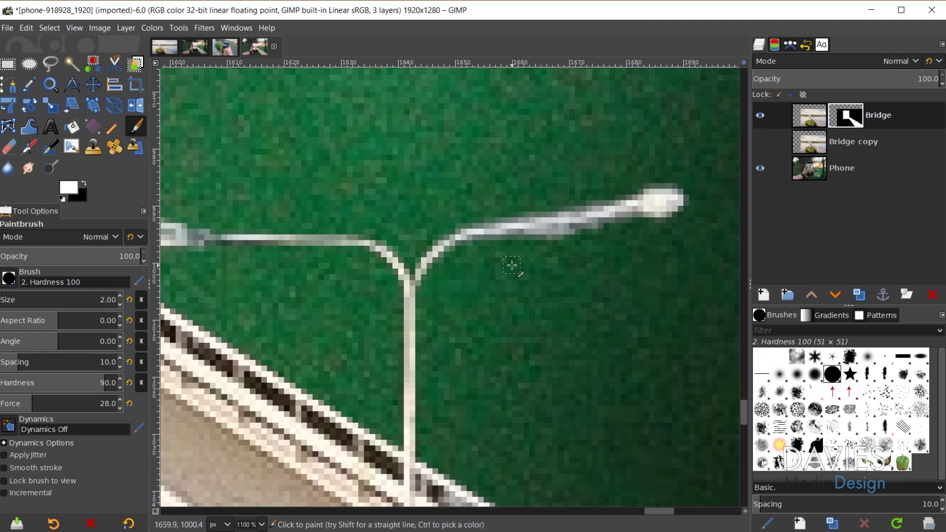
- Swap to black and mask out a dot at the lamp head
{"action": "key", "text": "x"}
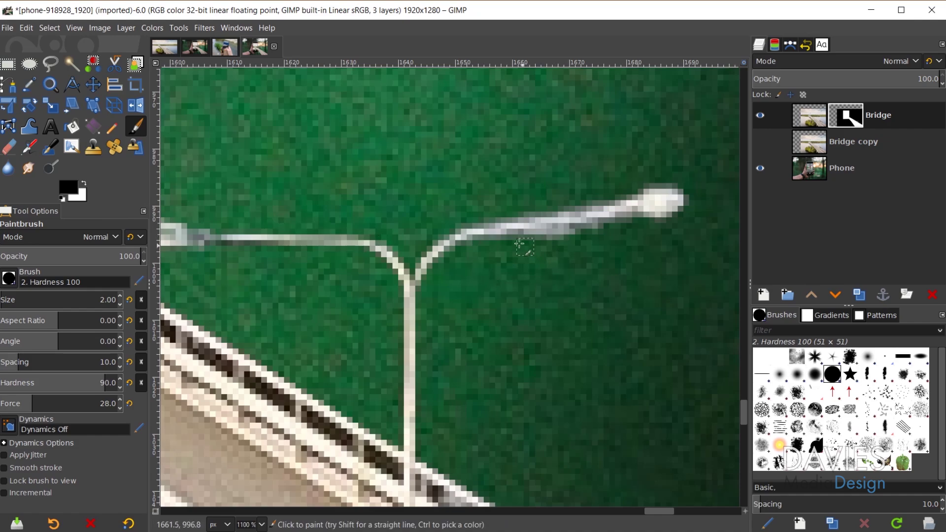
{"action": "left_click", "coordinate": [636, 224]}
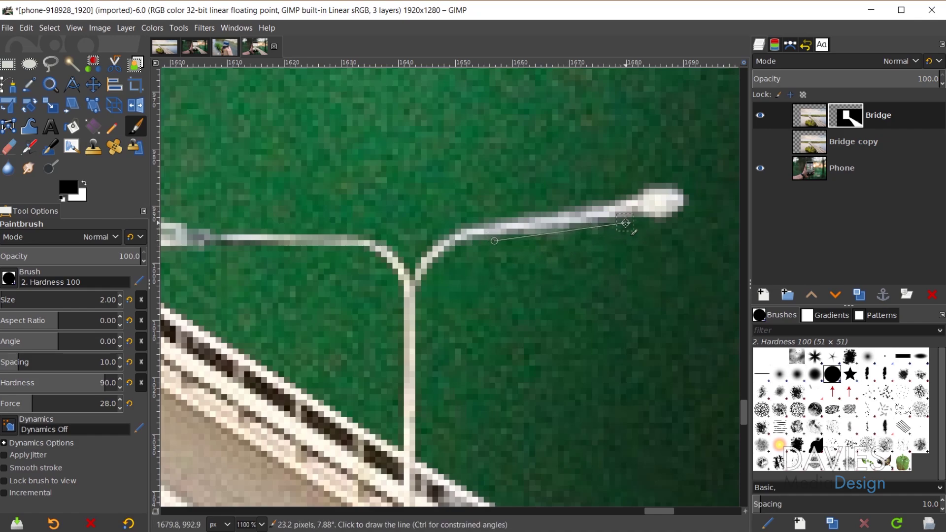
{"action": "scroll", "coordinate": [447, 314], "scroll_direction": "down", "scroll_amount": 4}
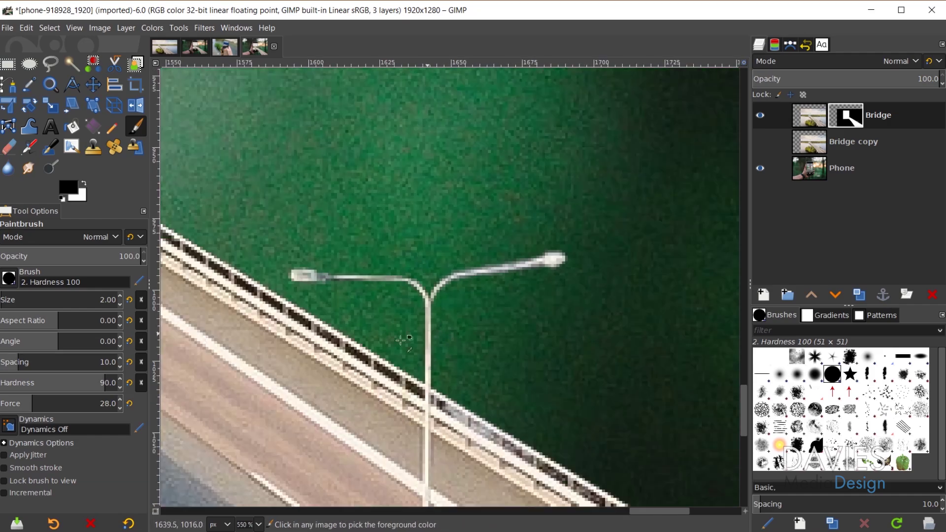
{"action": "scroll", "coordinate": [260, 235], "scroll_direction": "left", "scroll_amount": 10}
{"action": "scroll", "coordinate": [296, 257], "scroll_direction": "up", "scroll_amount": 4}
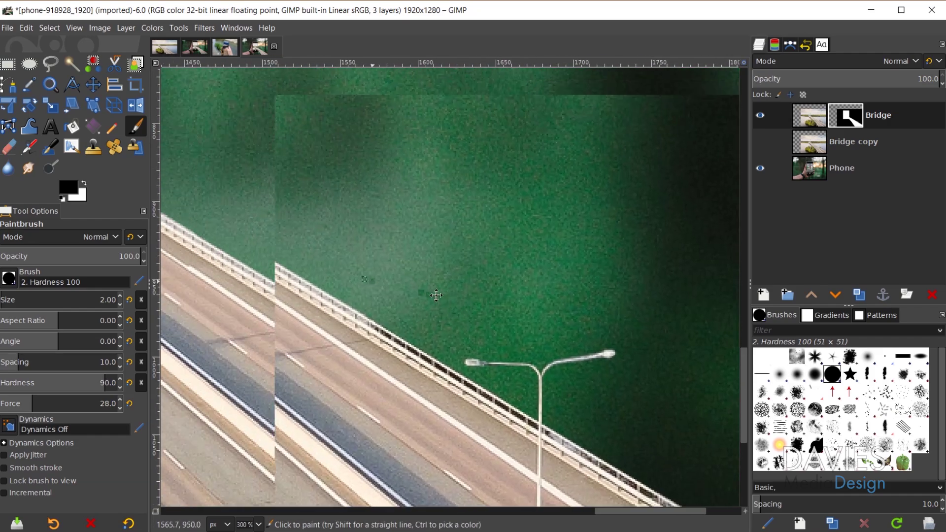
{"action": "scroll", "coordinate": [329, 277], "scroll_direction": "left", "scroll_amount": 3}
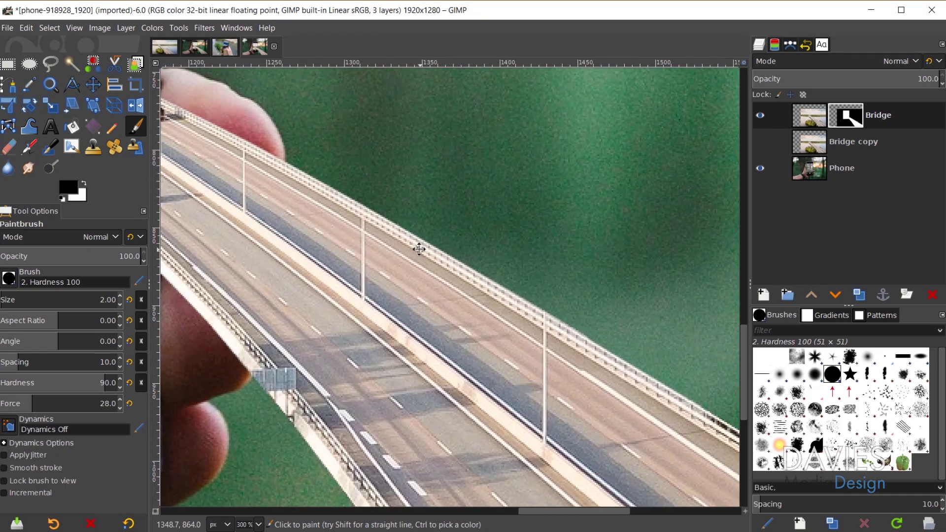
- Show Bridge copy again and paint the lamp post with its left and right arms in white
{"action": "left_click", "coordinate": [760, 141]}
{"action": "scroll", "coordinate": [532, 303], "scroll_direction": "up", "scroll_amount": 4}
{"action": "key", "text": "x"}
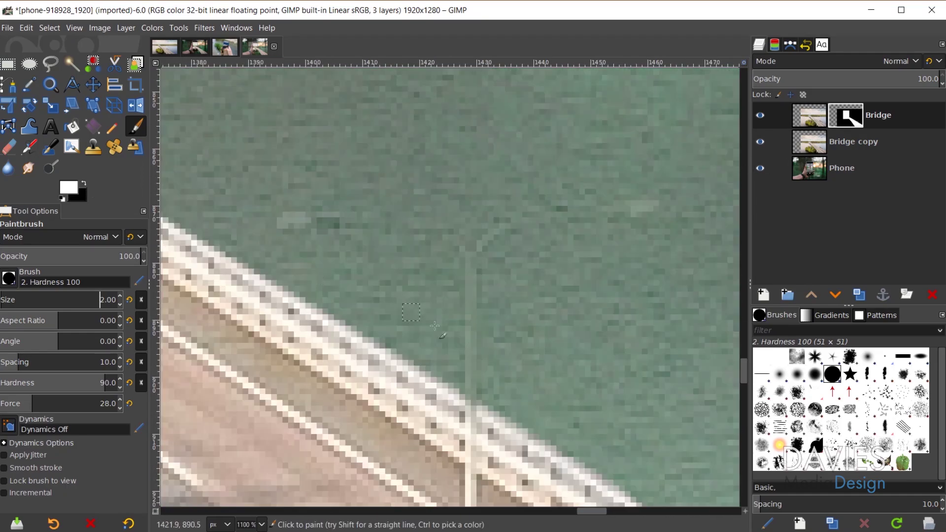
{"action": "mouse_move", "coordinate": [470, 404]}
{"action": "left_mouse_down"}
{"action": "mouse_move", "coordinate": [474, 263]}
{"action": "mouse_move", "coordinate": [472, 409]}
{"action": "mouse_move", "coordinate": [452, 236]}
{"action": "mouse_move", "coordinate": [401, 224]}
{"action": "mouse_move", "coordinate": [286, 223]}
{"action": "left_mouse_up"}
{"action": "mouse_move", "coordinate": [483, 244]}
{"action": "left_mouse_down"}
{"action": "mouse_move", "coordinate": [513, 219]}
{"action": "mouse_move", "coordinate": [656, 206]}
{"action": "left_mouse_up"}
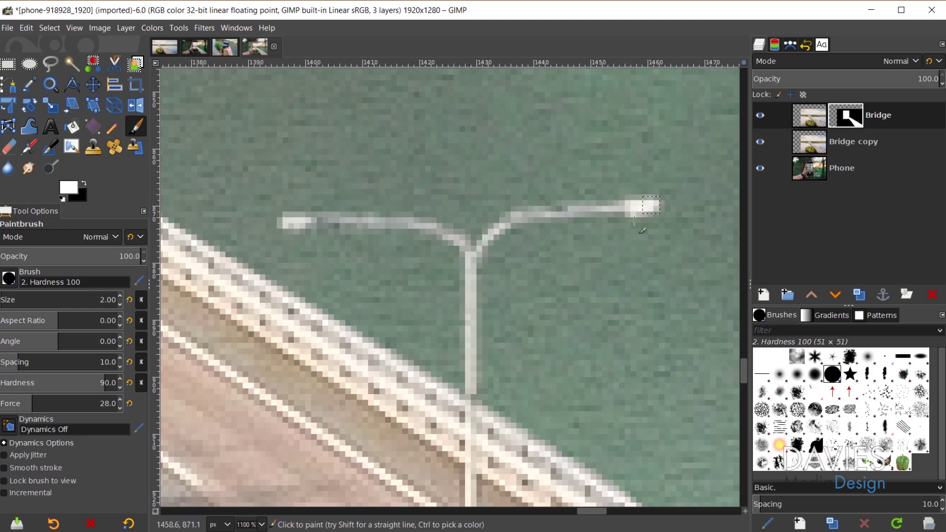
{"action": "scroll", "coordinate": [475, 391], "scroll_direction": "down", "scroll_amount": 5}
{"action": "scroll", "coordinate": [475, 390], "scroll_direction": "up", "scroll_amount": 5}
{"action": "key", "text": "x"}
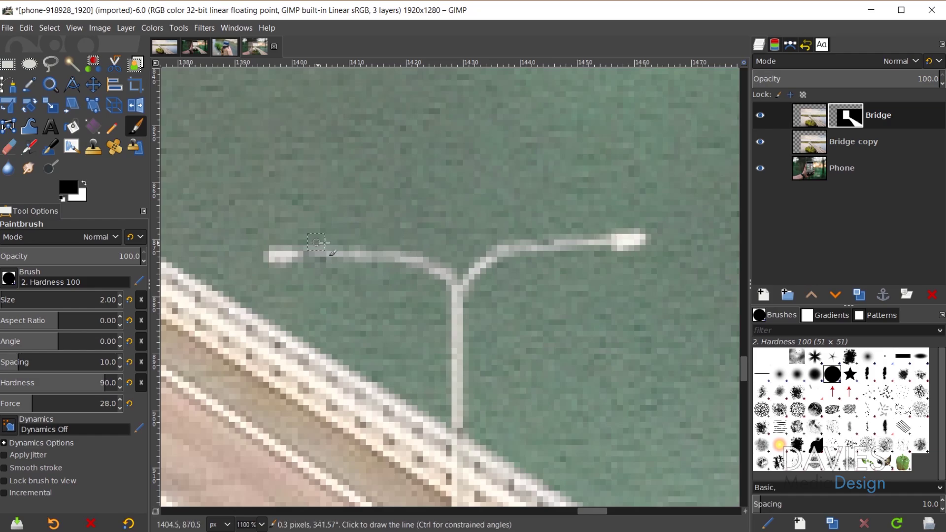
{"action": "scroll", "coordinate": [523, 257], "scroll_direction": "down", "scroll_amount": 5}
{"action": "scroll", "coordinate": [538, 495], "scroll_direction": "up", "scroll_amount": 5}
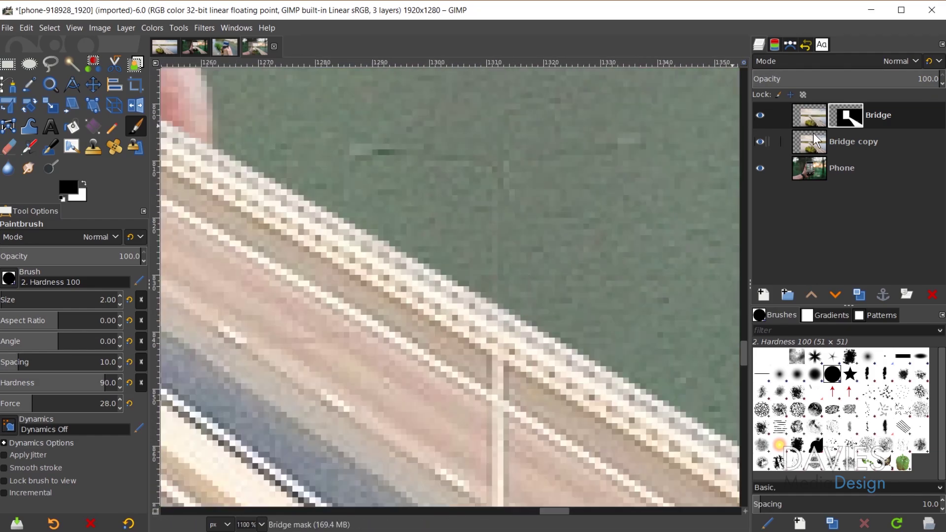
- Set Bridge copy opacity to 32.7, then repaint the lamp post and both arms on the mask
{"action": "left_click", "coordinate": [852, 142]}
{"action": "left_click", "coordinate": [814, 80]}
{"action": "left_click", "coordinate": [845, 116]}
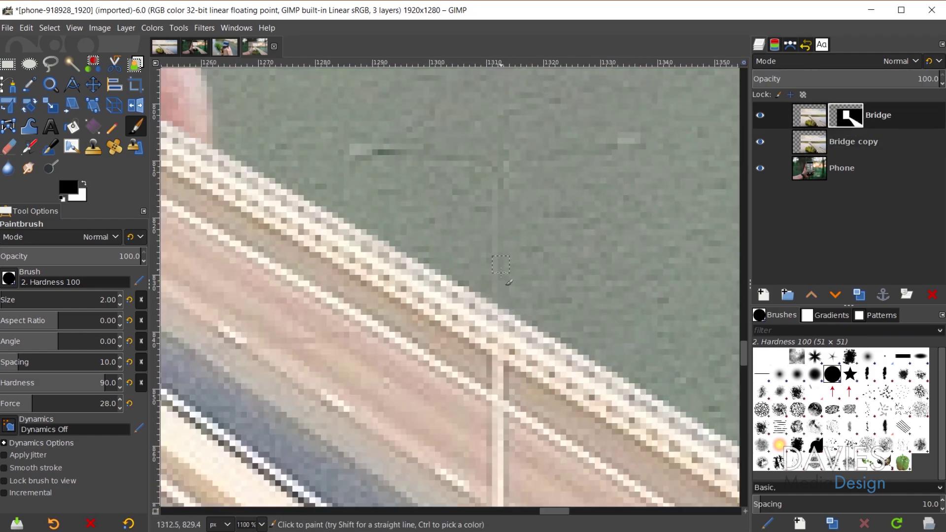
{"action": "key", "text": "x"}
{"action": "mouse_move", "coordinate": [500, 310]}
{"action": "left_mouse_down"}
{"action": "mouse_move", "coordinate": [502, 182]}
{"action": "mouse_move", "coordinate": [490, 166]}
{"action": "mouse_move", "coordinate": [351, 150]}
{"action": "left_mouse_up"}
{"action": "left_click_drag", "start_coordinate": [503, 175], "coordinate": [622, 145]}
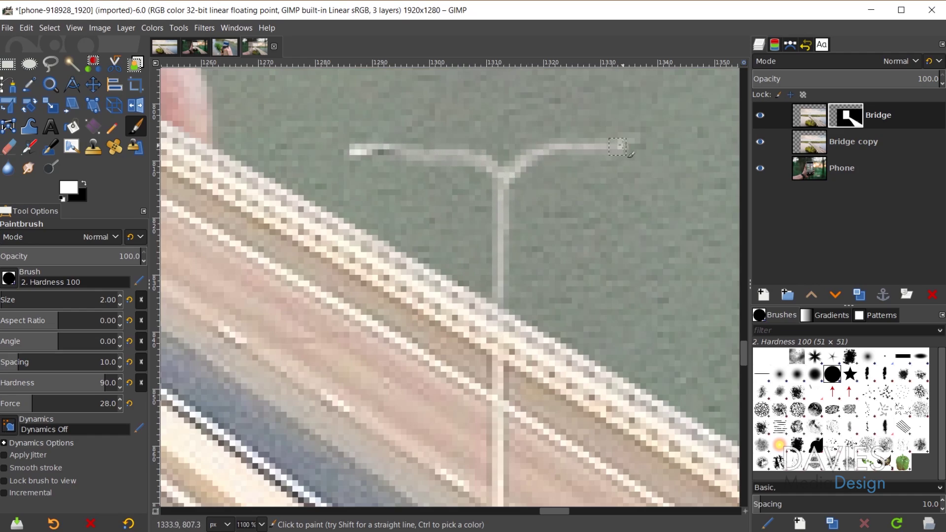
{"action": "key", "text": "ctrl+z"}
{"action": "key", "text": "ctrl+z"}
{"action": "mouse_move", "coordinate": [509, 166]}
{"action": "left_mouse_down"}
{"action": "mouse_move", "coordinate": [354, 151]}
{"action": "mouse_move", "coordinate": [637, 136]}
{"action": "left_mouse_up"}
- Hide Bridge copy, zoom out, and with brush size 1 paint a thin lamp post and arm
{"action": "key", "text": "1"}
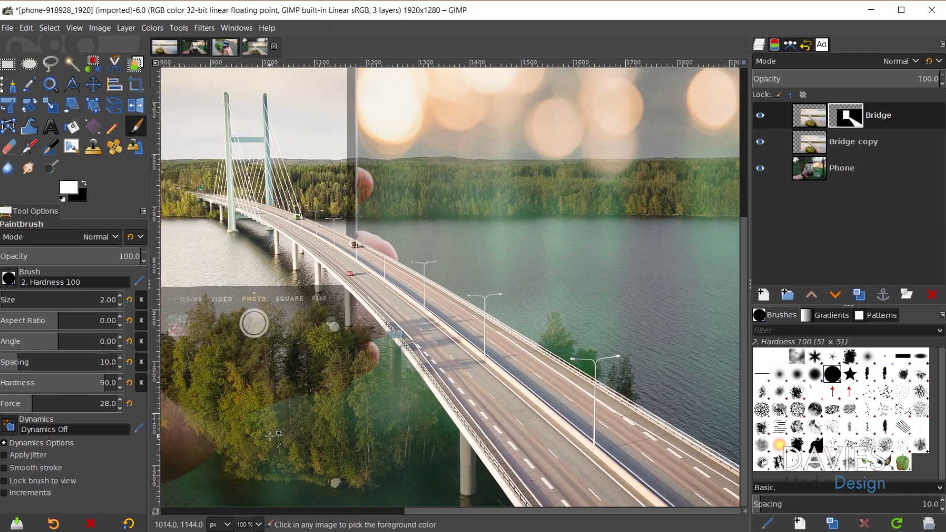
{"action": "left_click", "coordinate": [761, 141]}
{"action": "key", "text": "shift+2"}
{"action": "scroll", "coordinate": [484, 359], "scroll_direction": "up", "scroll_amount": 8}
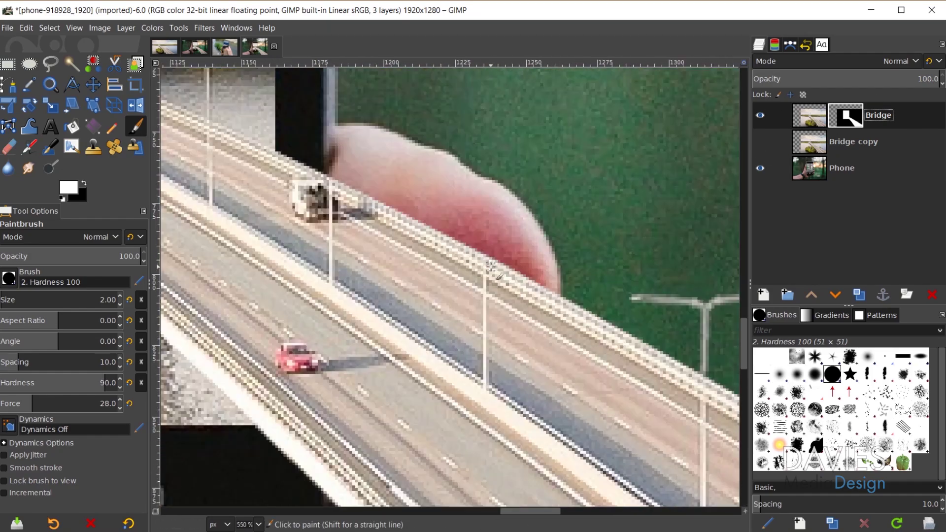
{"action": "key", "text": "bracketleft"}
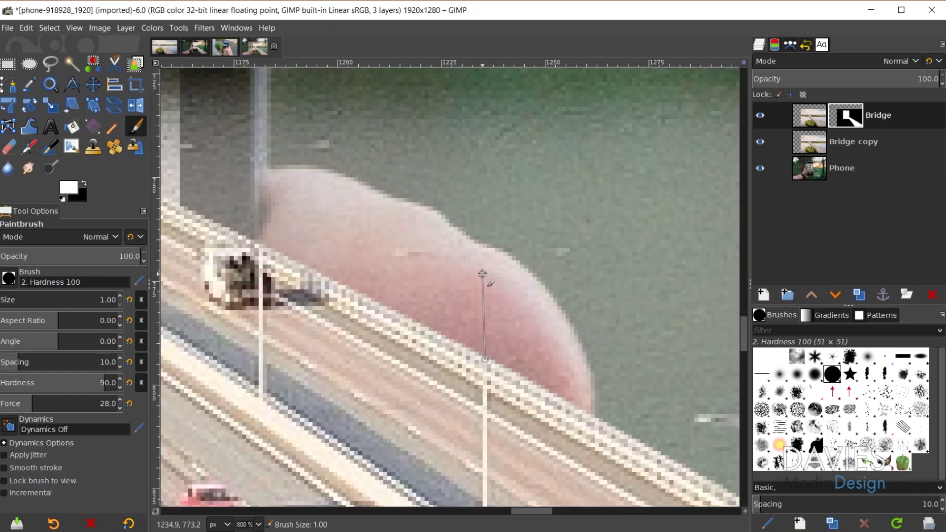
{"action": "left_click", "coordinate": [482, 274], "text": "shift"}
{"action": "left_click", "coordinate": [410, 250], "text": "shift"}
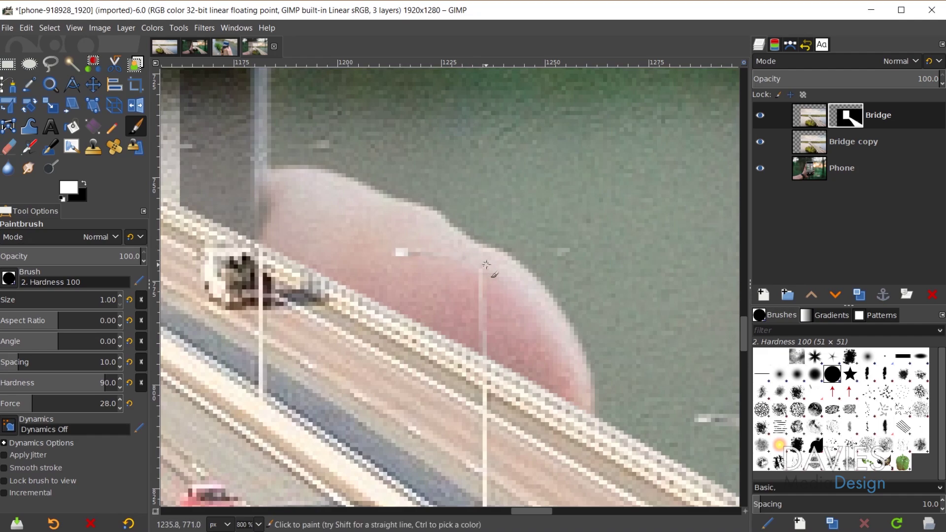
- Paint straight lines up two more lamp posts, toggling Bridge copy to compare
{"action": "scroll", "coordinate": [431, 268], "scroll_direction": "left", "scroll_amount": 5}
{"action": "scroll", "coordinate": [431, 268], "scroll_direction": "up", "scroll_amount": 3}
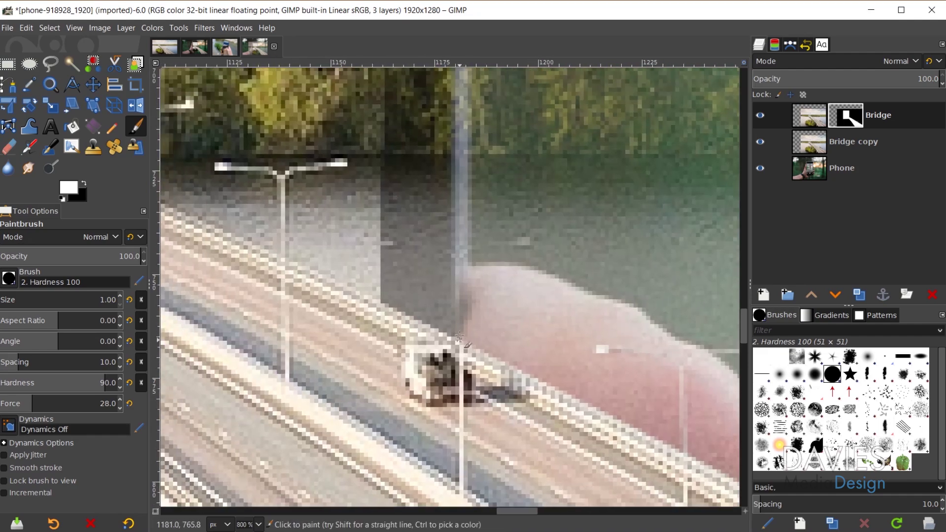
{"action": "left_click", "coordinate": [457, 254], "text": "shift"}
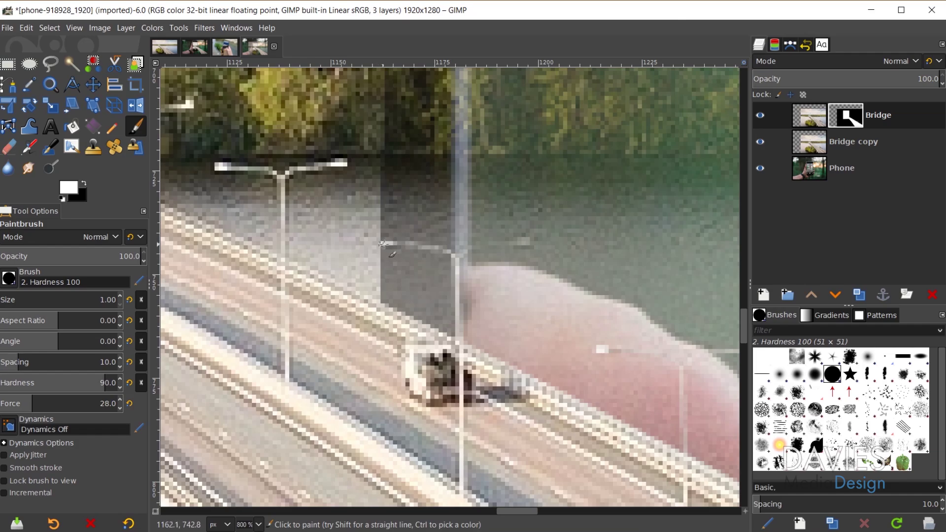
{"action": "scroll", "coordinate": [557, 389], "scroll_direction": "down", "scroll_amount": 2}
{"action": "scroll", "coordinate": [557, 390], "scroll_direction": "right", "scroll_amount": 4}
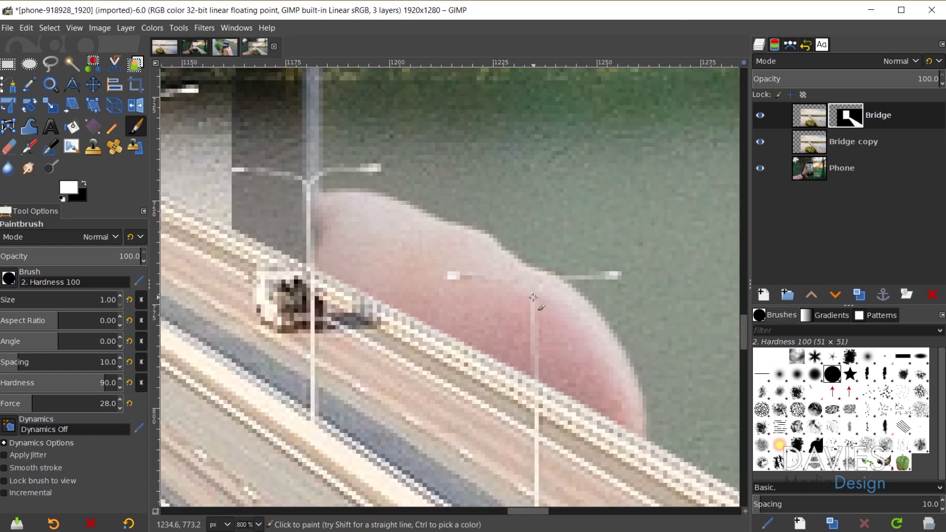
{"action": "left_click", "coordinate": [532, 290], "text": "shift"}
{"action": "scroll", "coordinate": [546, 308], "scroll_direction": "down", "scroll_amount": 10}
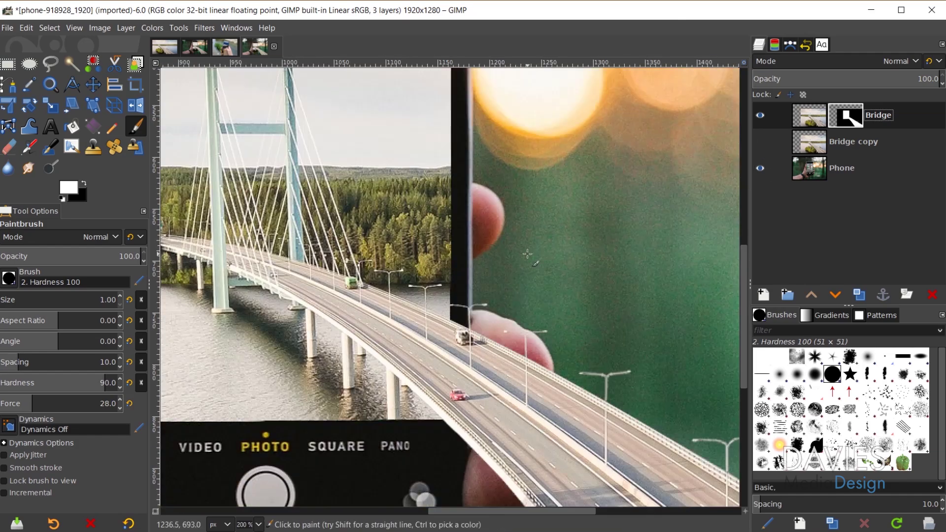
{"action": "scroll", "coordinate": [540, 361], "scroll_direction": "up", "scroll_amount": 10}
{"action": "left_click", "coordinate": [760, 141]}
{"action": "left_click", "coordinate": [760, 142]}
{"action": "scroll", "coordinate": [561, 246], "scroll_direction": "up", "scroll_amount": 2}
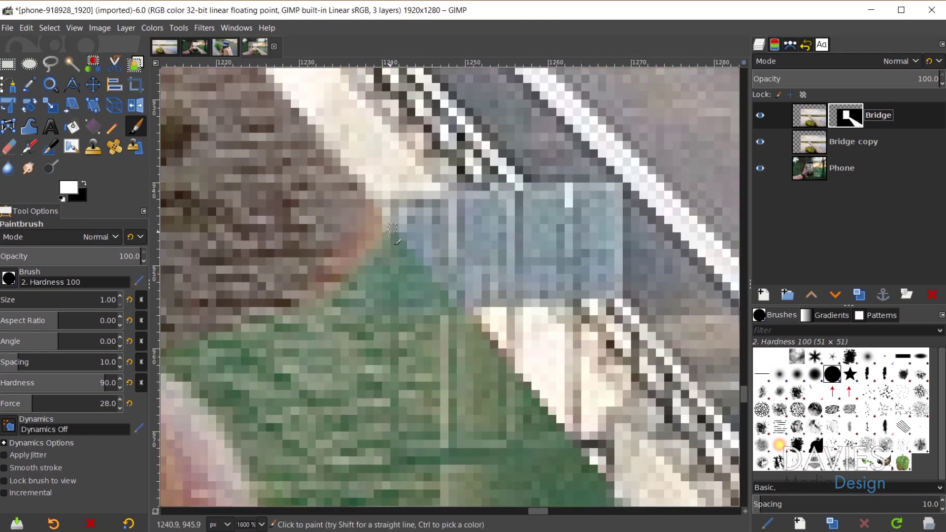
- With a larger brush, reveal the railing over the finger edge and a railing post near the hand
{"action": "key", "text": "bracketright"}
{"action": "key", "text": "bracketright"}
{"action": "key", "text": "bracketright"}
{"action": "key", "text": "bracketright"}
{"action": "key", "text": "bracketright"}
{"action": "mouse_move", "coordinate": [401, 257]}
{"action": "left_mouse_down"}
{"action": "mouse_move", "coordinate": [402, 299]}
{"action": "mouse_move", "coordinate": [505, 290]}
{"action": "left_mouse_up"}
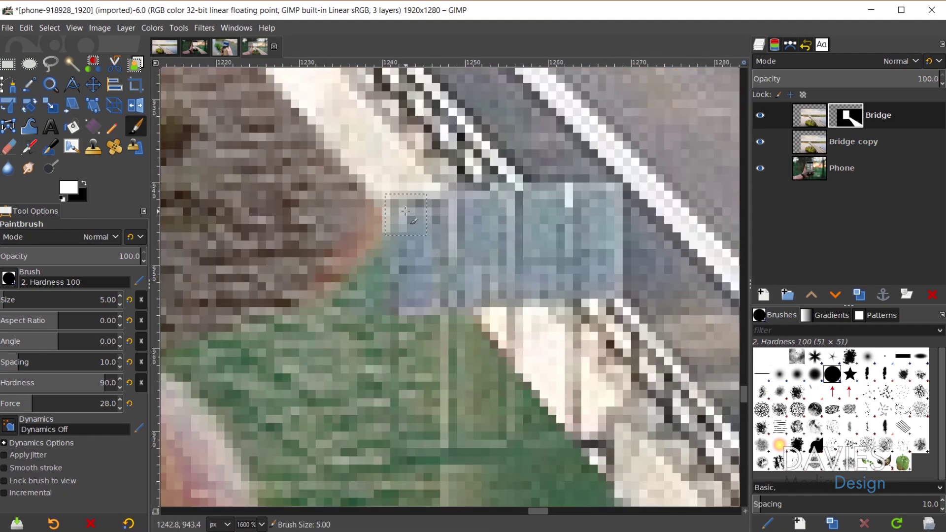
{"action": "left_click", "coordinate": [512, 445], "text": "shift"}
{"action": "left_click", "coordinate": [451, 446], "text": "shift"}
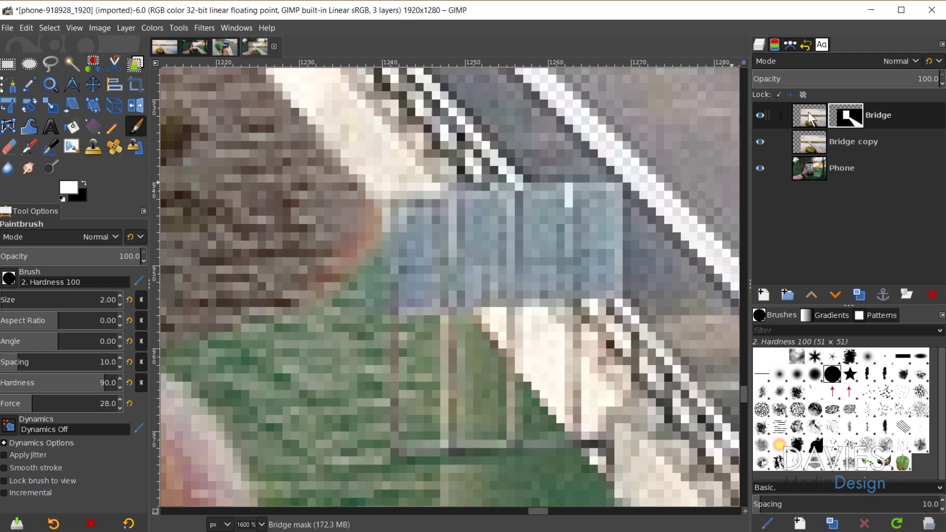
{"action": "left_click", "coordinate": [760, 142]}
{"action": "scroll", "coordinate": [377, 345], "scroll_direction": "down", "scroll_amount": 8}
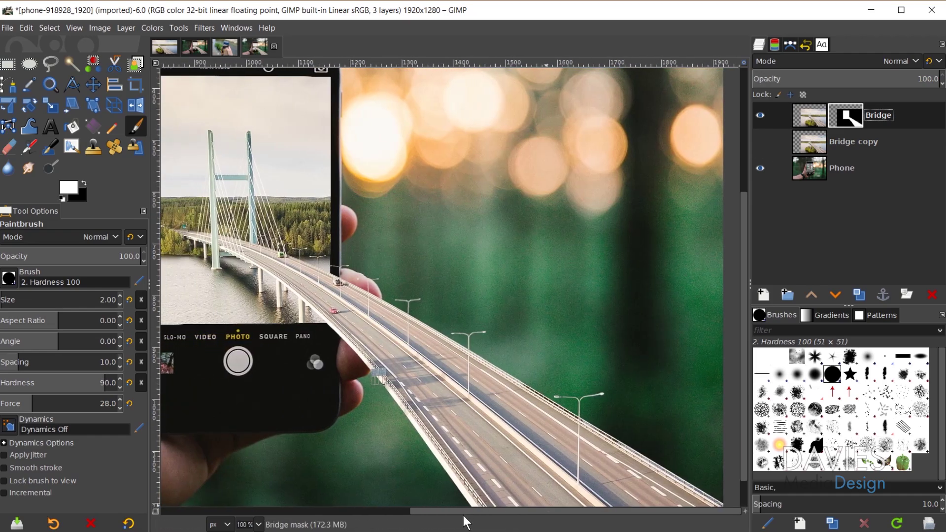
{"action": "scroll", "coordinate": [487, 405], "scroll_direction": "left", "scroll_amount": 2}
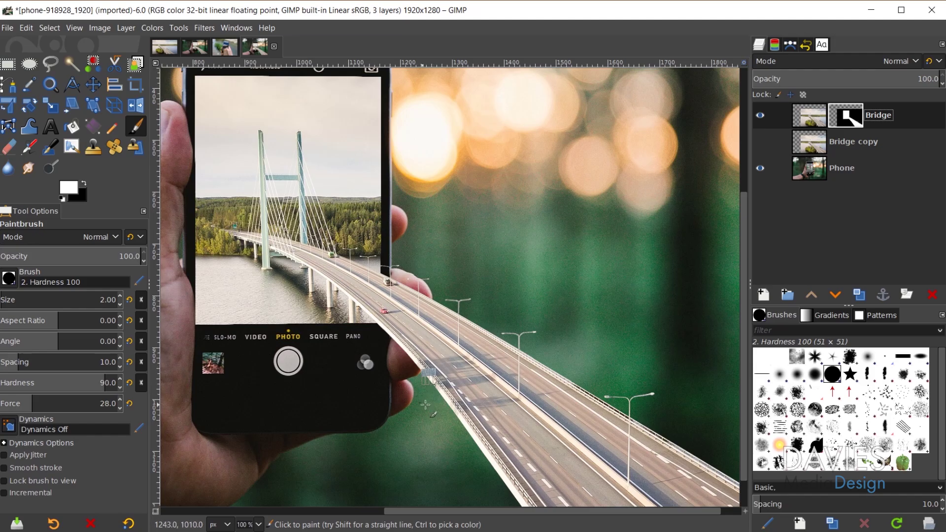
{"action": "scroll", "coordinate": [419, 375], "scroll_direction": "up", "scroll_amount": 2}
{"action": "scroll", "coordinate": [256, 328], "scroll_direction": "down", "scroll_amount": 2}
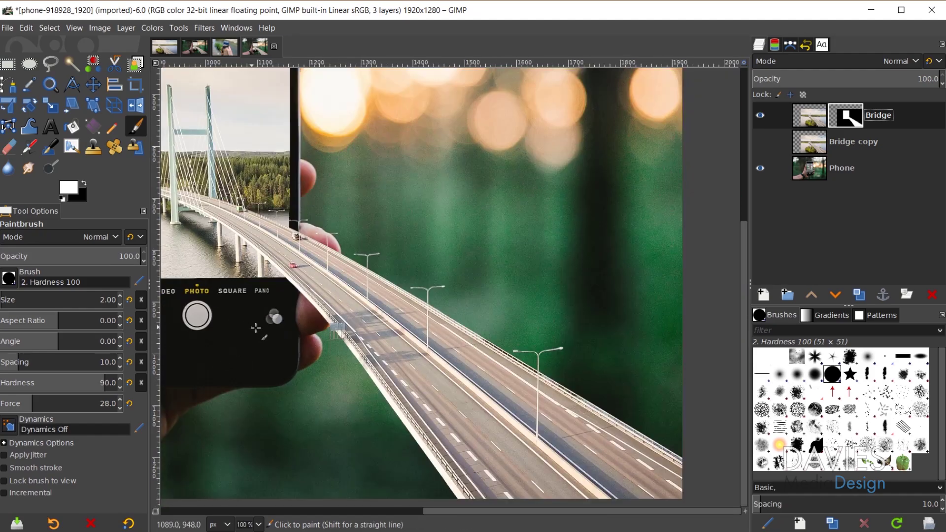
{"action": "left_click_drag", "start_coordinate": [524, 514], "coordinate": [449, 509]}
{"action": "scroll", "coordinate": [496, 420], "scroll_direction": "down", "scroll_amount": 3}
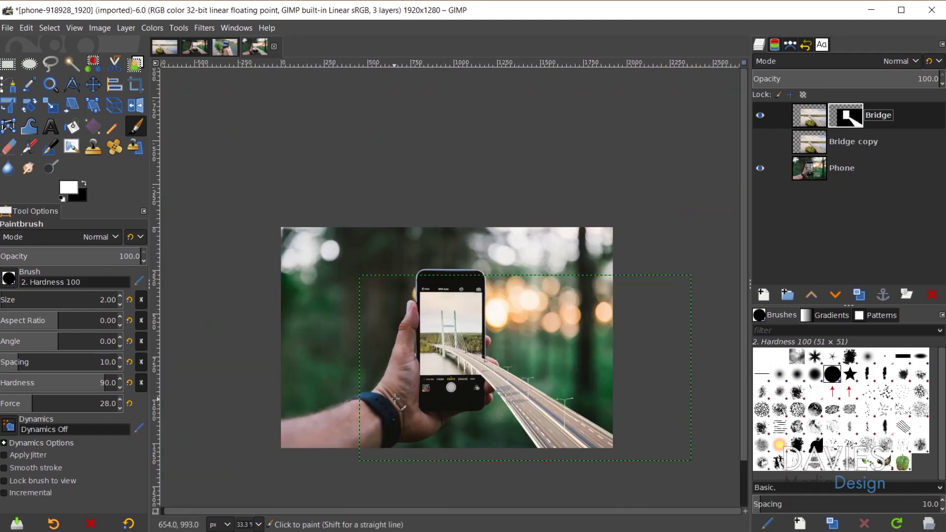
{"action": "scroll", "coordinate": [396, 399], "scroll_direction": "up", "scroll_amount": 1}
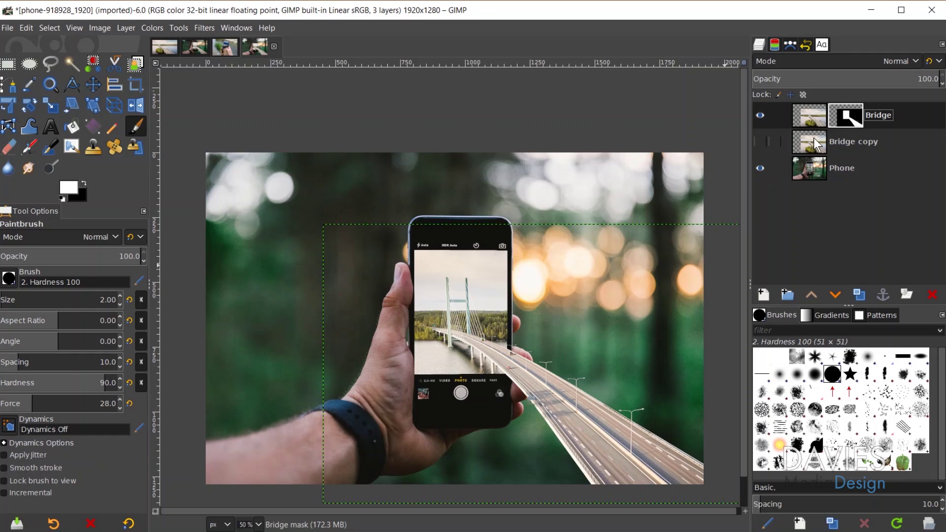
- Make Bridge copy the active layer, visible, at 100 opacity
{"action": "left_click", "coordinate": [814, 140]}
{"action": "left_click", "coordinate": [761, 142]}
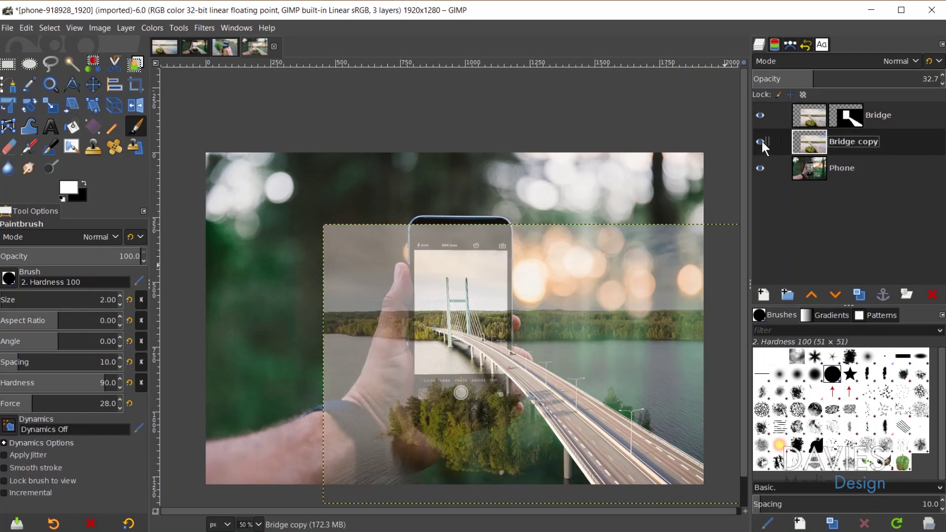
{"action": "left_click", "coordinate": [918, 79]}
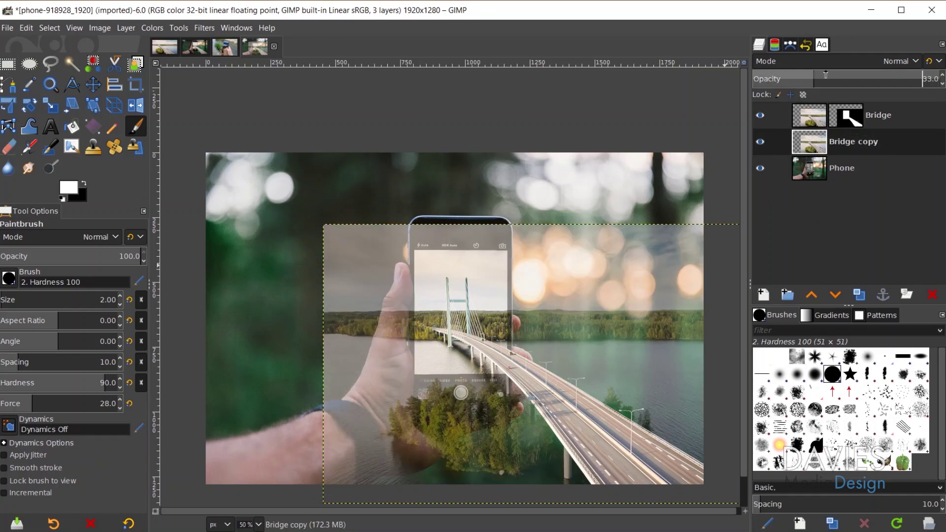
{"action": "type", "text": "100"}
{"action": "key", "text": "Return"}
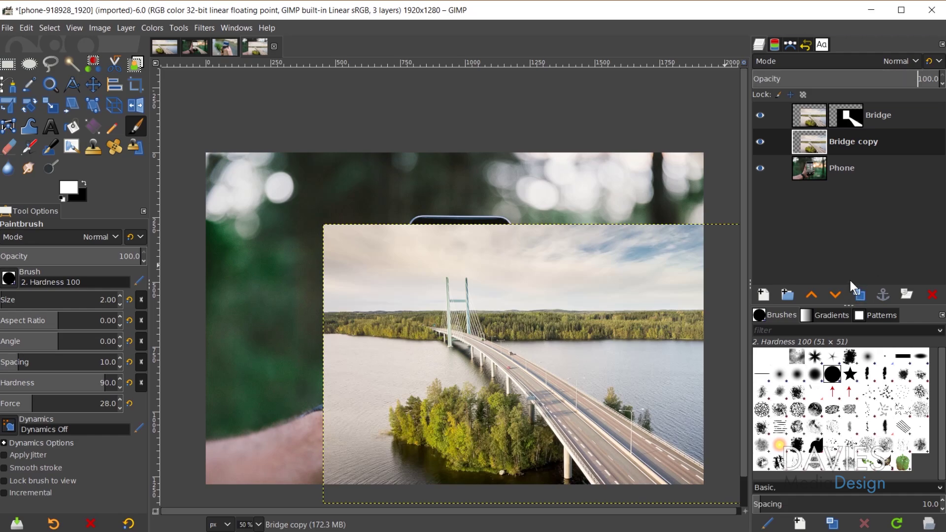
- Choose a white, full-opacity layer mask for Bridge copy in Add Layer Mask
{"action": "right_click", "coordinate": [813, 153]}
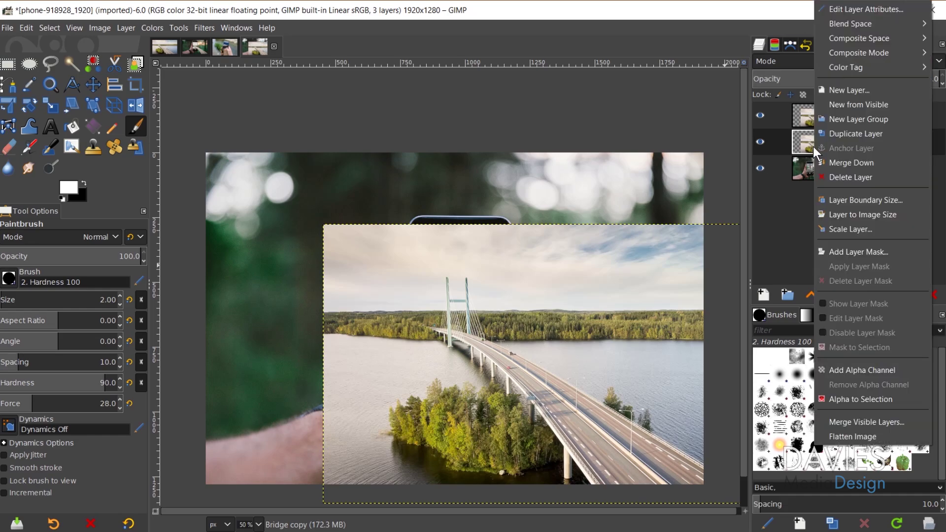
{"action": "left_click", "coordinate": [860, 251]}
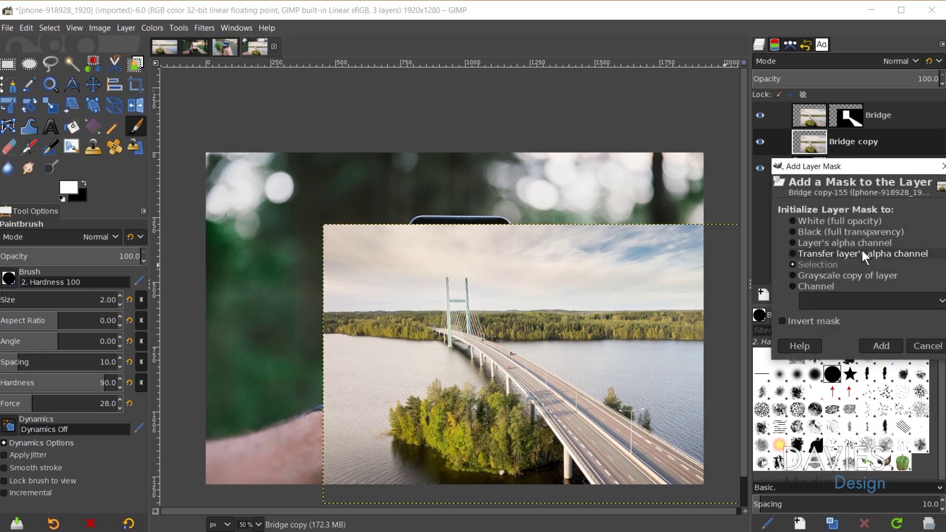
{"action": "left_click_drag", "start_coordinate": [861, 172], "coordinate": [810, 161]}
{"action": "left_click", "coordinate": [780, 215]}
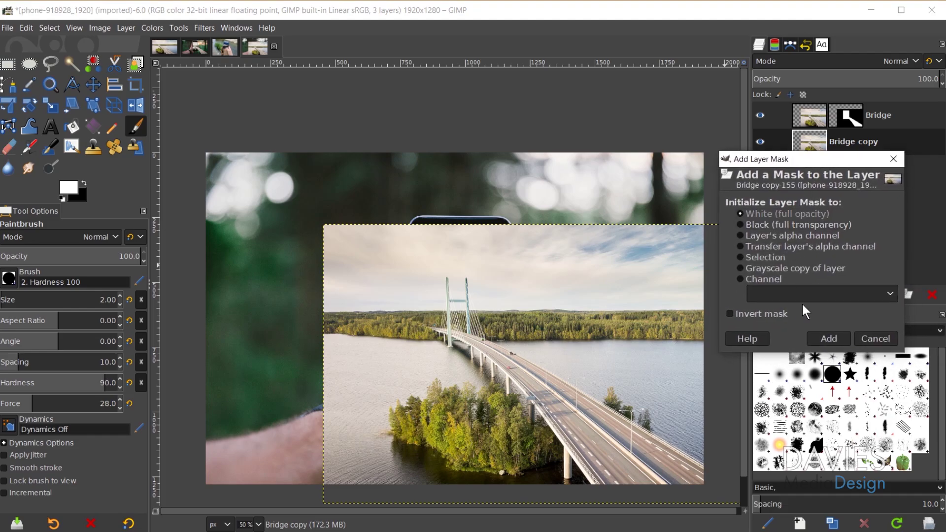
- Add the white mask to Bridge copy and open Linear Motion Blur on its image
{"action": "left_click", "coordinate": [829, 339]}
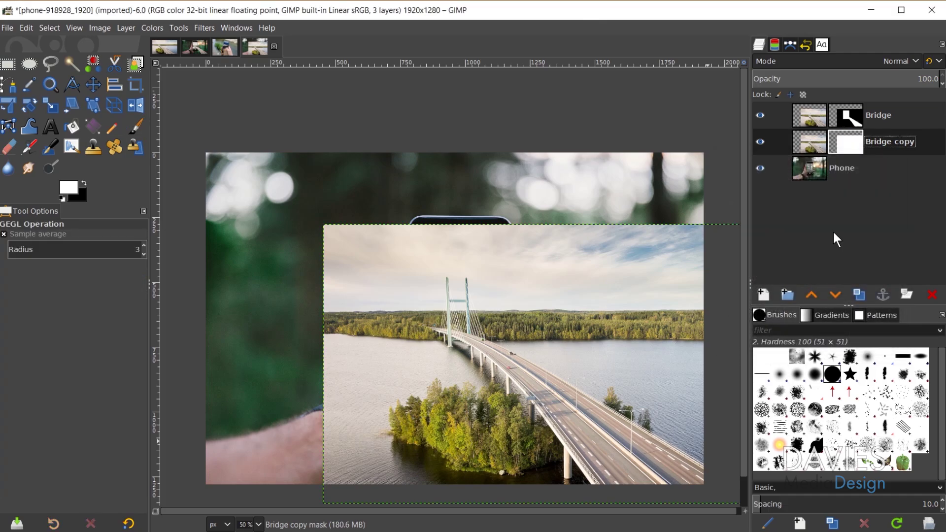
{"action": "left_click", "coordinate": [817, 141]}
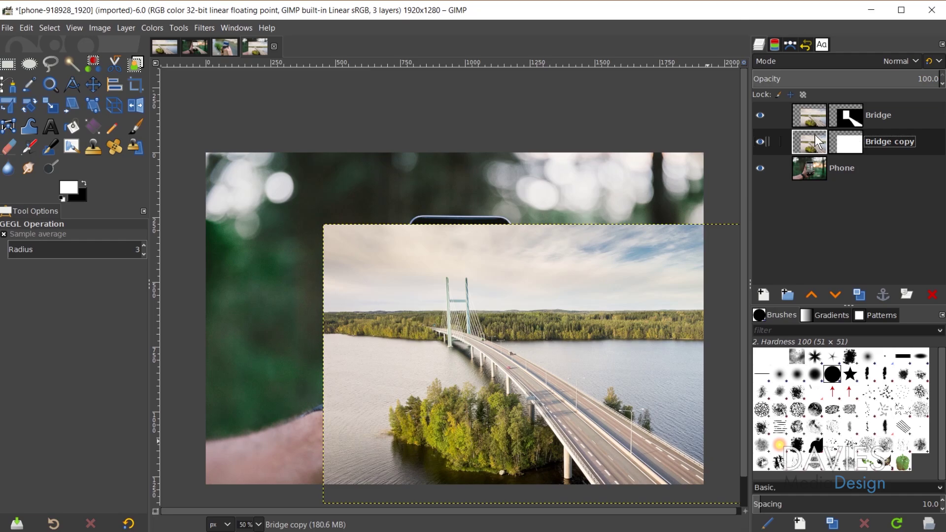
{"action": "left_click", "coordinate": [204, 28]}
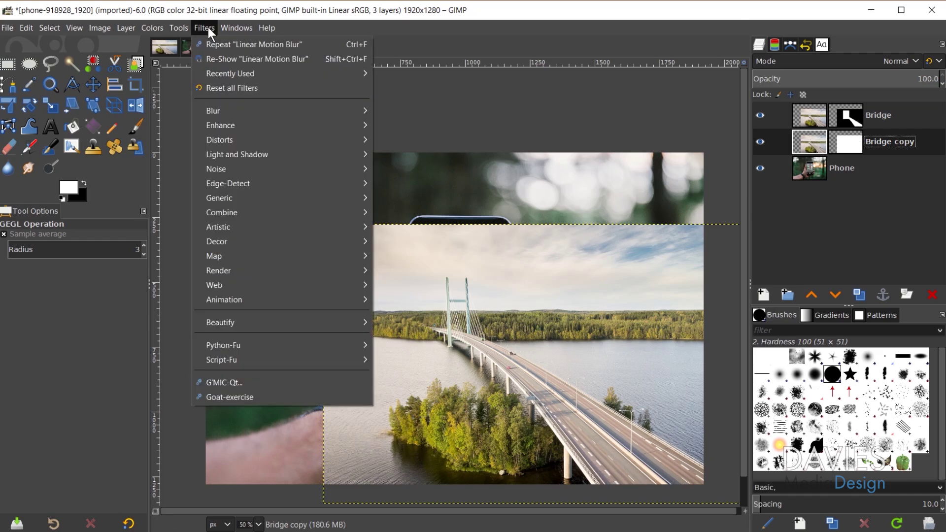
{"action": "mouse_move", "coordinate": [235, 106]}
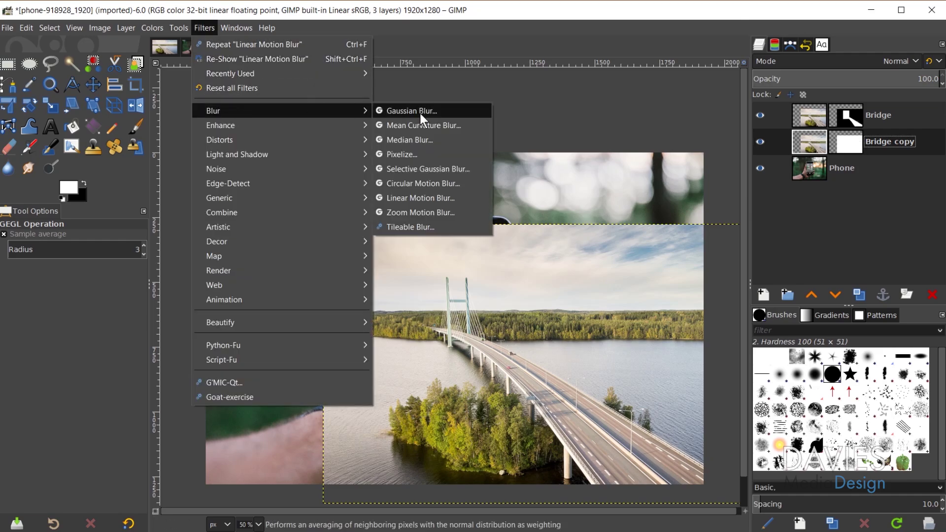
{"action": "left_click", "coordinate": [429, 193]}
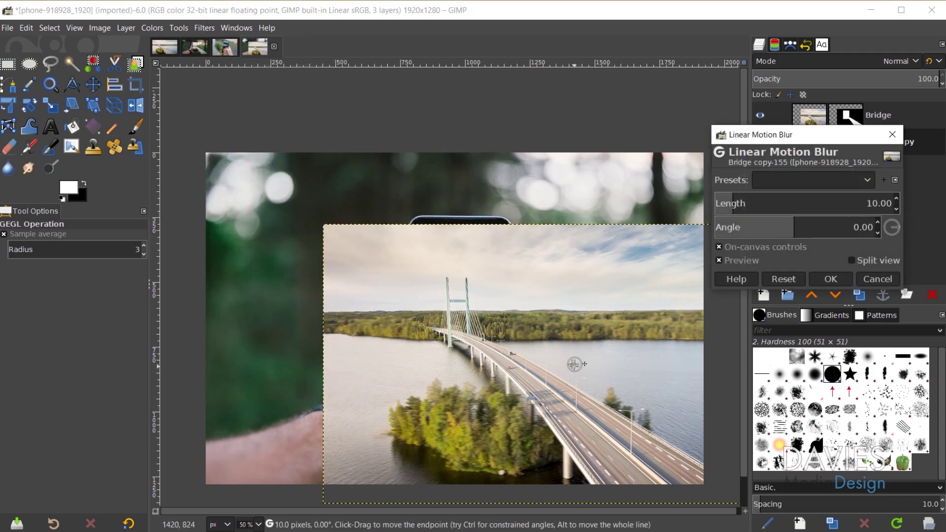
- Blur Bridge copy diagonally, about 49 px at 42°, with the Bridge layer hidden
{"action": "left_click_drag", "start_coordinate": [575, 365], "coordinate": [593, 375]}
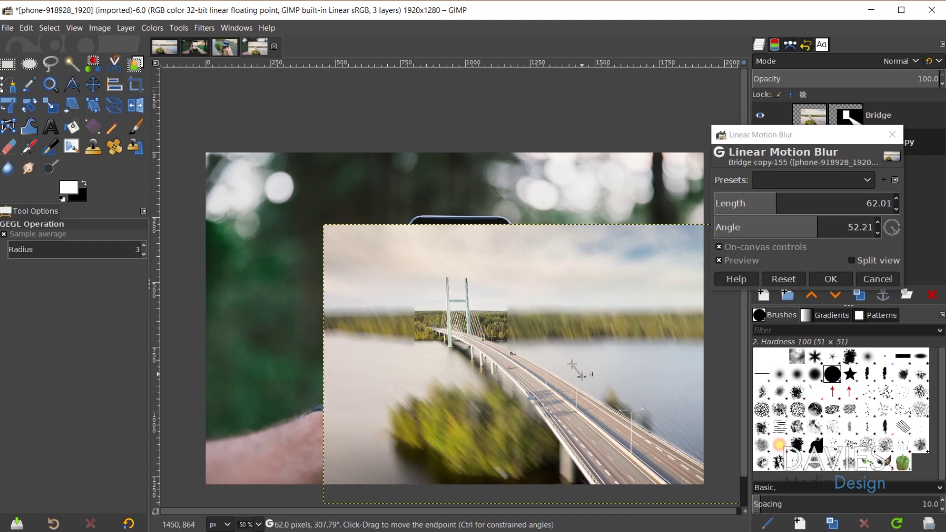
{"action": "left_click", "coordinate": [762, 114]}
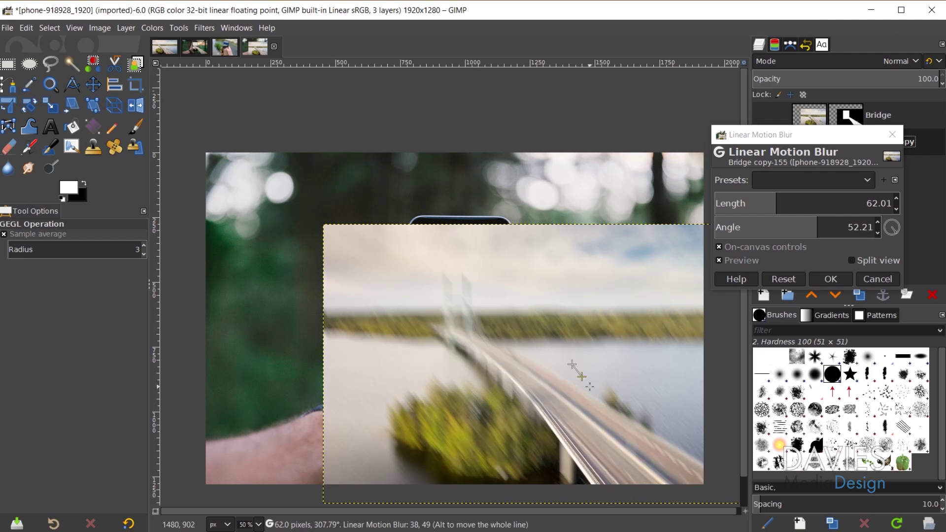
{"action": "left_click_drag", "start_coordinate": [582, 377], "coordinate": [580, 371]}
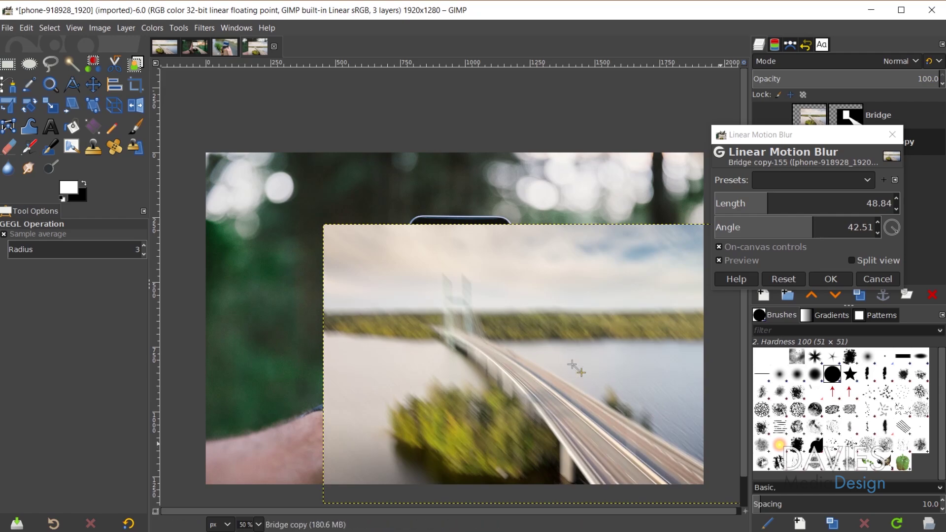
{"action": "left_click", "coordinate": [831, 279]}
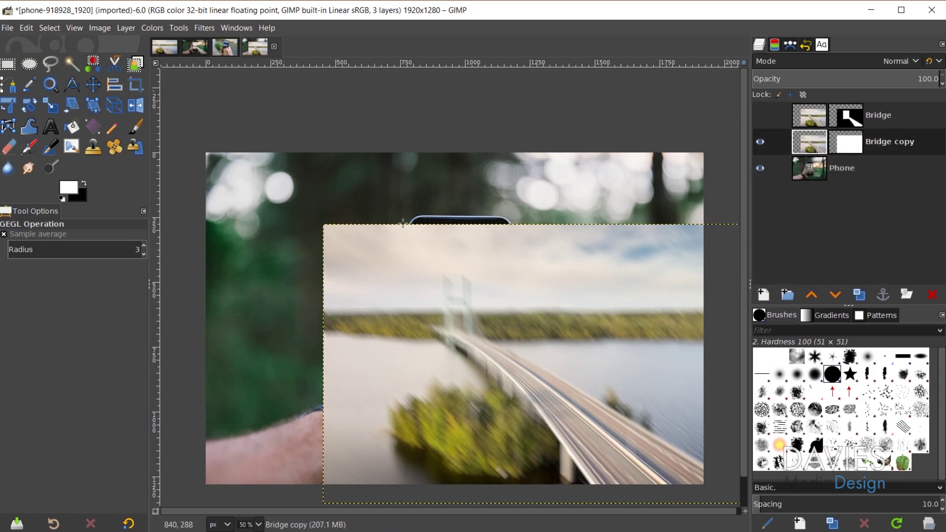
- Draw a foreground-to-background gradient on Bridge copy's mask, midpoint about 57, fading toward the phone
{"action": "left_click", "coordinate": [95, 126]}
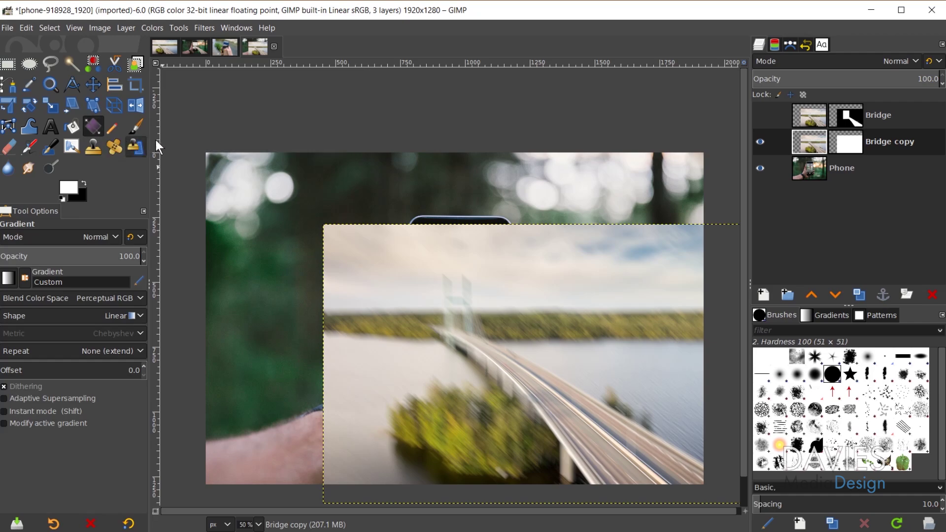
{"action": "left_click", "coordinate": [854, 144]}
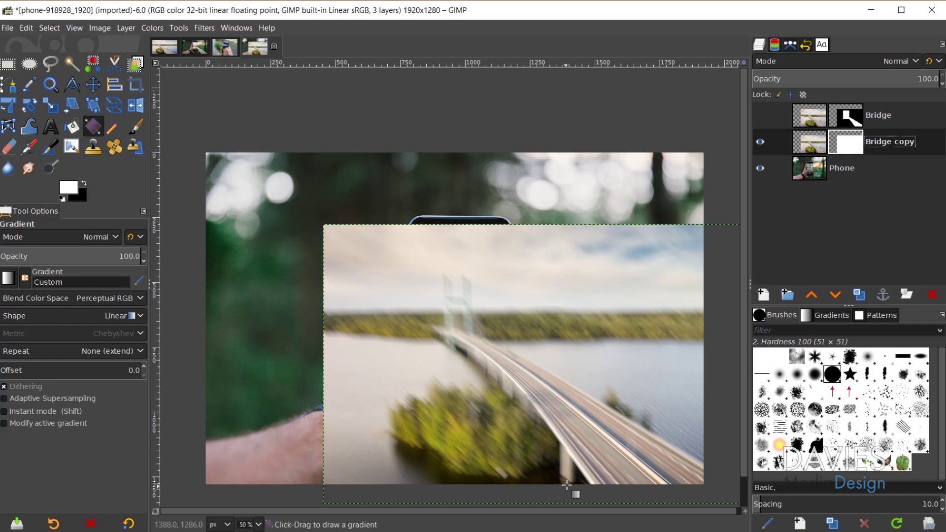
{"action": "left_click_drag", "start_coordinate": [695, 491], "coordinate": [521, 366]}
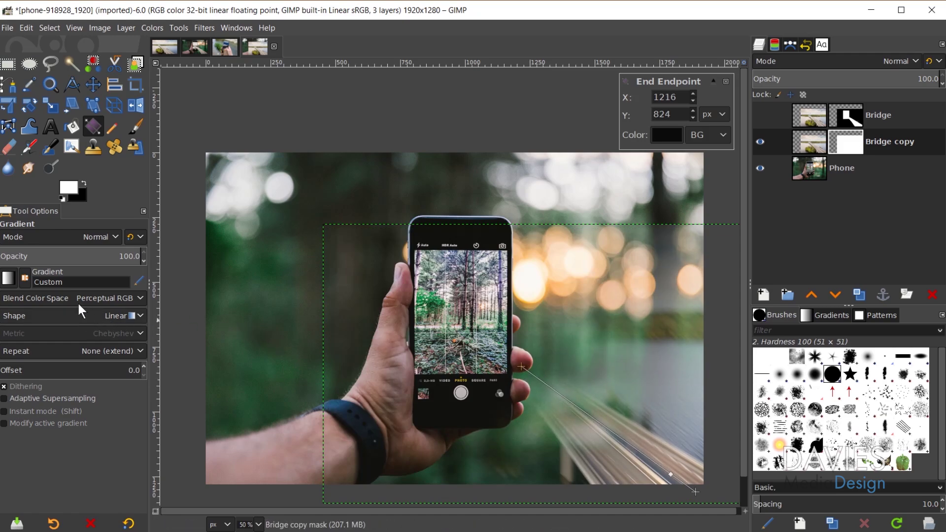
{"action": "left_click", "coordinate": [7, 278]}
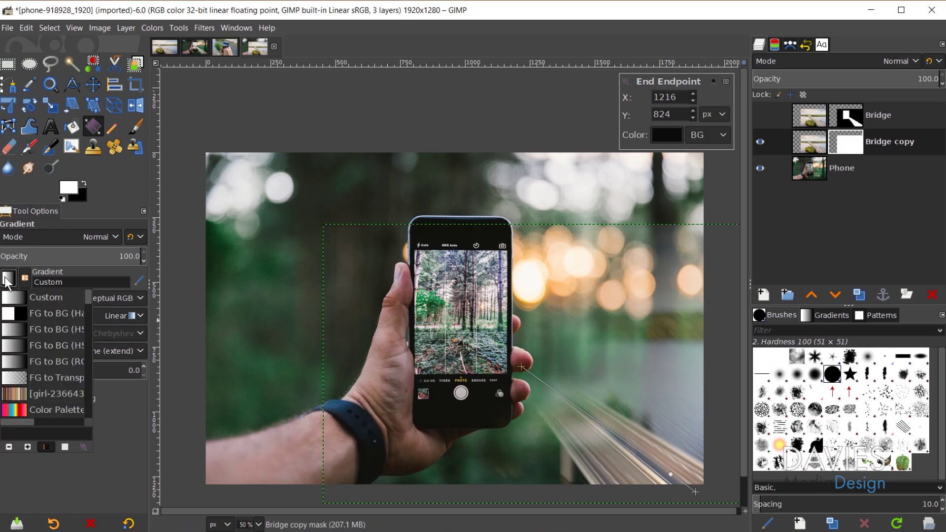
{"action": "left_click", "coordinate": [13, 330]}
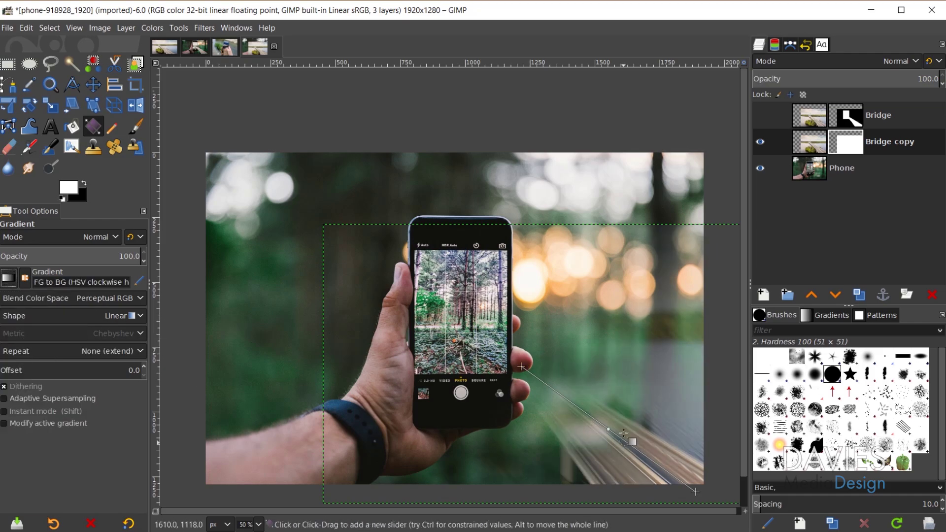
{"action": "left_click_drag", "start_coordinate": [609, 429], "coordinate": [570, 400]}
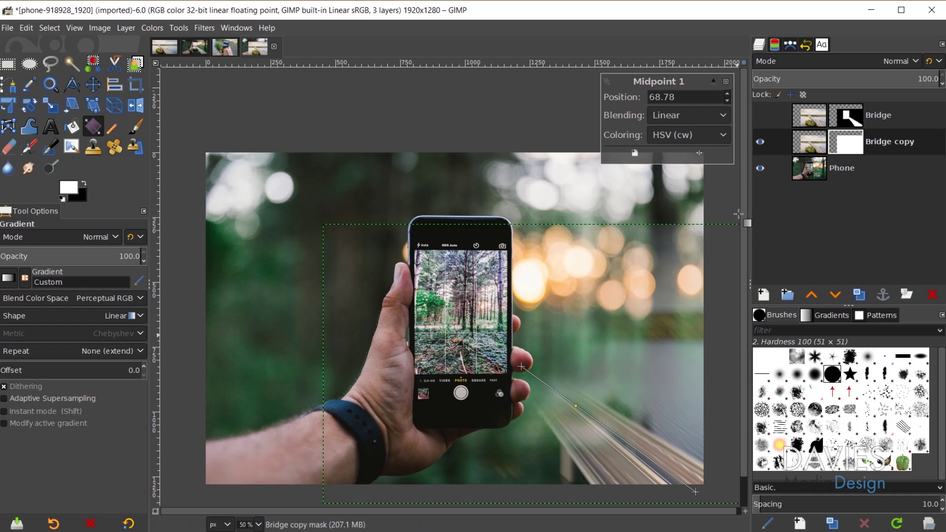
{"action": "left_click_drag", "start_coordinate": [575, 407], "coordinate": [596, 418]}
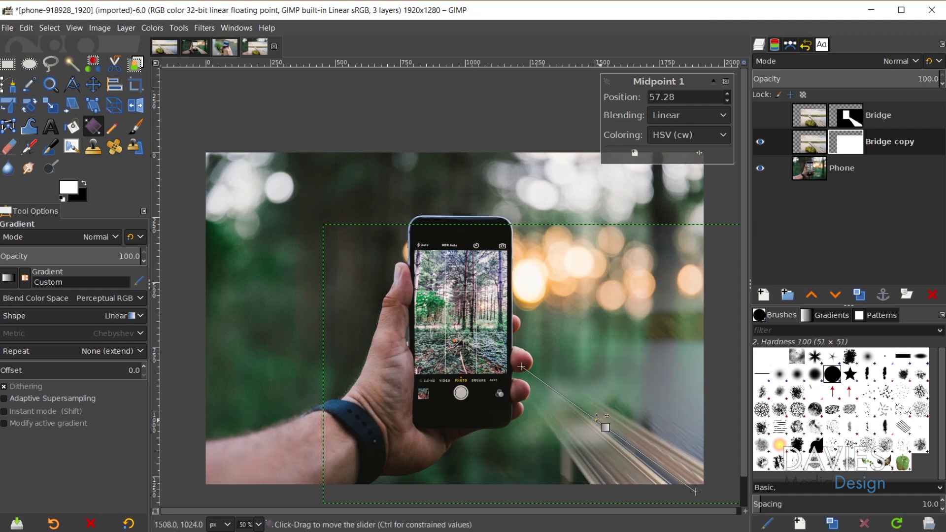
- Finalize the gradient near the phone, then show Bridge and stack Bridge copy above it
{"action": "left_click_drag", "start_coordinate": [522, 366], "coordinate": [559, 391]}
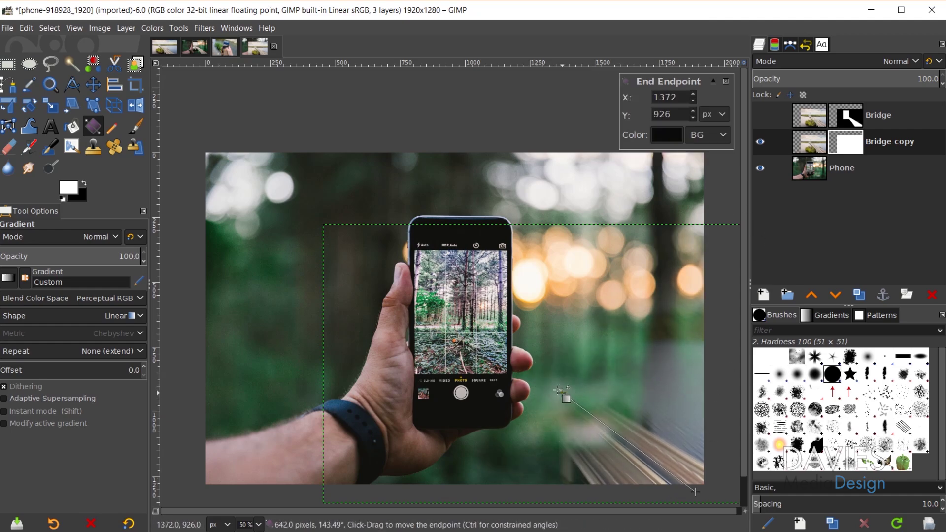
{"action": "left_click_drag", "start_coordinate": [611, 433], "coordinate": [602, 428]}
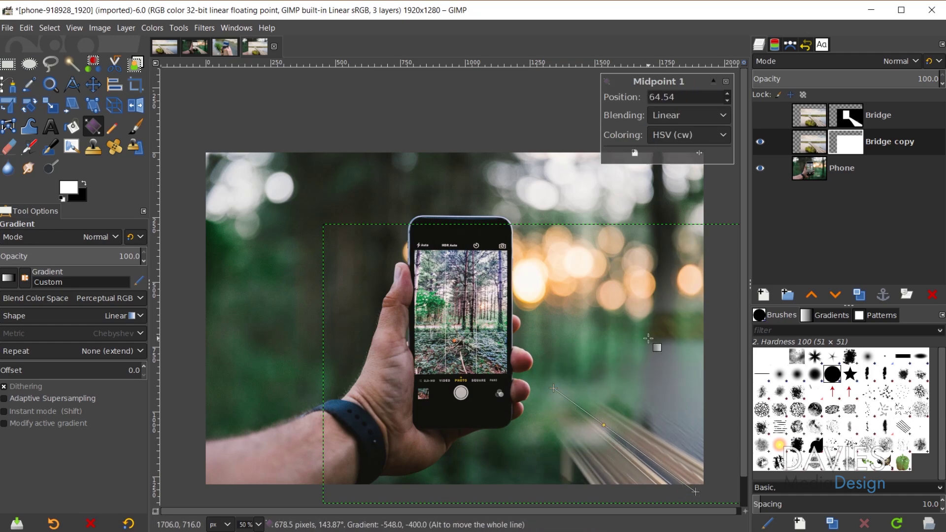
{"action": "key", "text": "Return"}
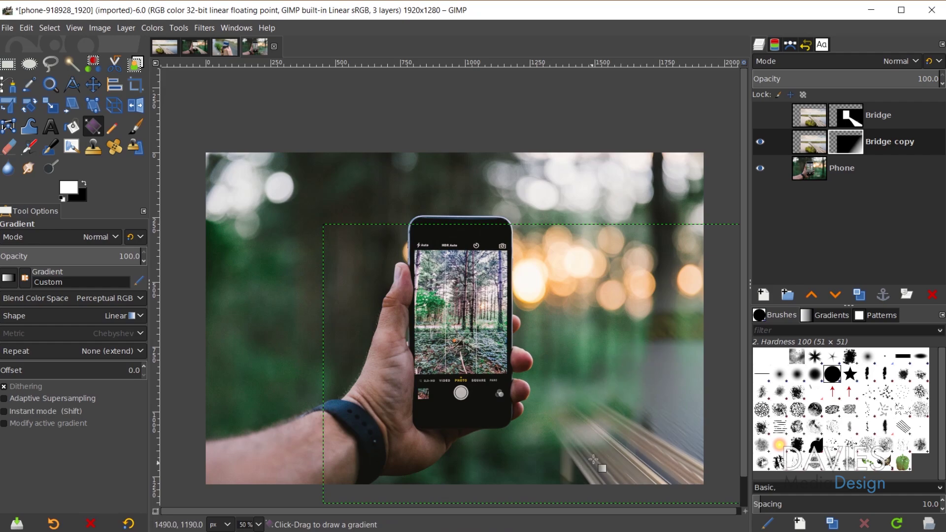
{"action": "left_click", "coordinate": [759, 115]}
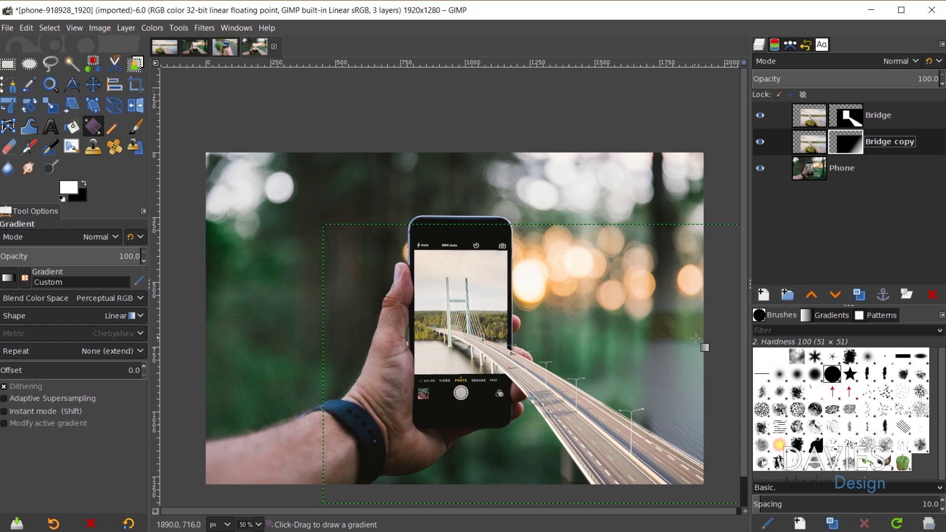
{"action": "left_click_drag", "start_coordinate": [810, 144], "coordinate": [817, 108]}
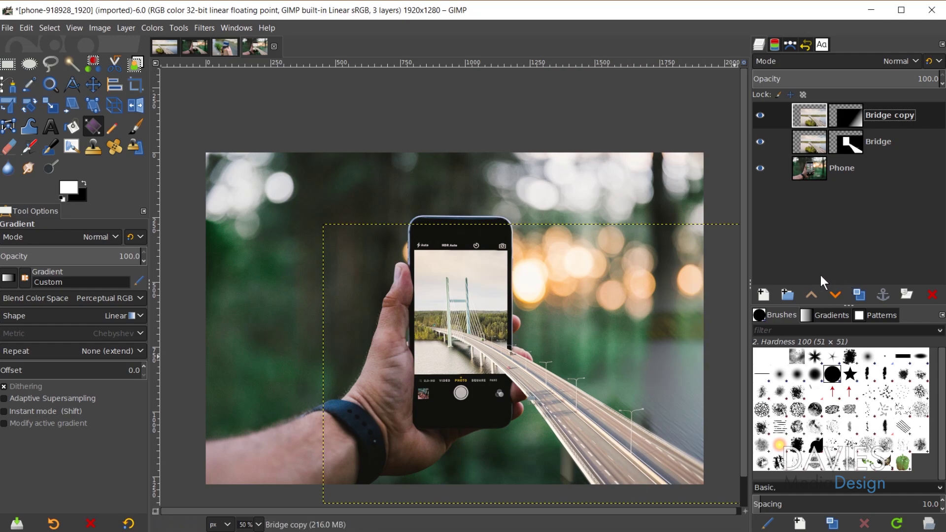
- Create a new layer group named Bridge Group
{"action": "left_click", "coordinate": [788, 295]}
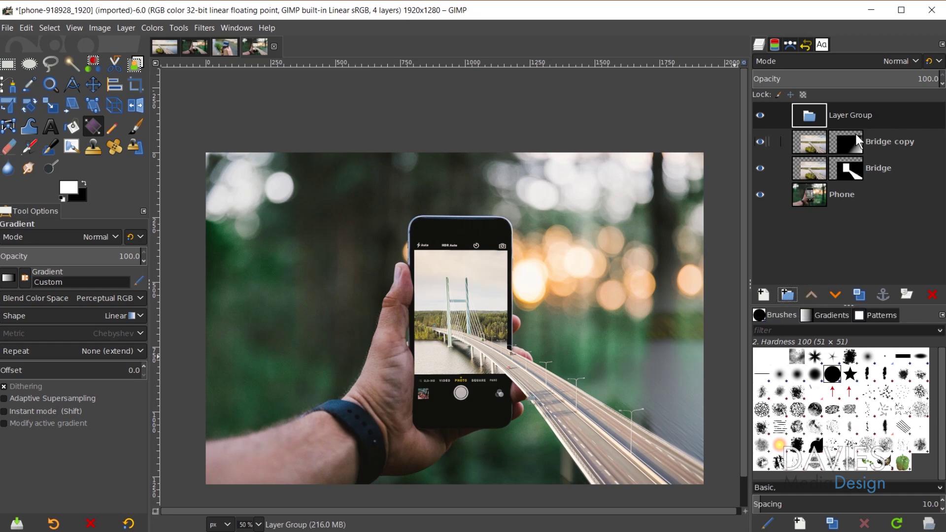
{"action": "double_click", "coordinate": [852, 114]}
{"action": "type", "text": "Bridg"}
{"action": "key", "text": "Return"}
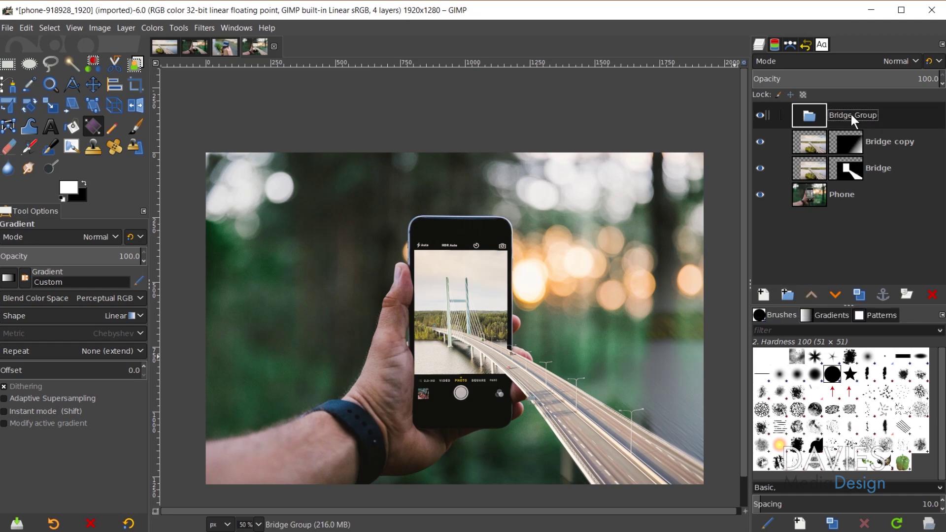
- Move Bridge copy and Bridge into Bridge Group, then select Bridge's mask
{"action": "left_click_drag", "start_coordinate": [814, 147], "coordinate": [813, 122]}
{"action": "left_click", "coordinate": [817, 165]}
{"action": "left_click_drag", "start_coordinate": [817, 165], "coordinate": [823, 147]}
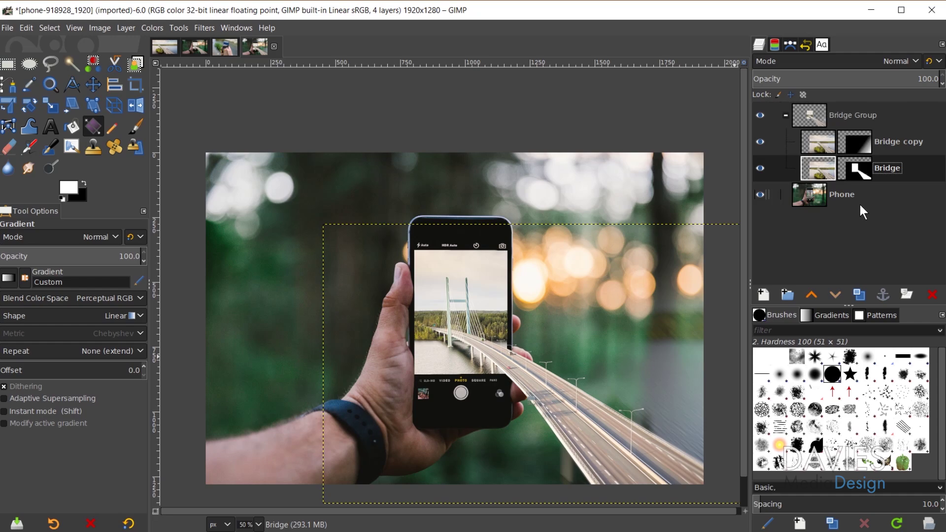
{"action": "left_click", "coordinate": [857, 167]}
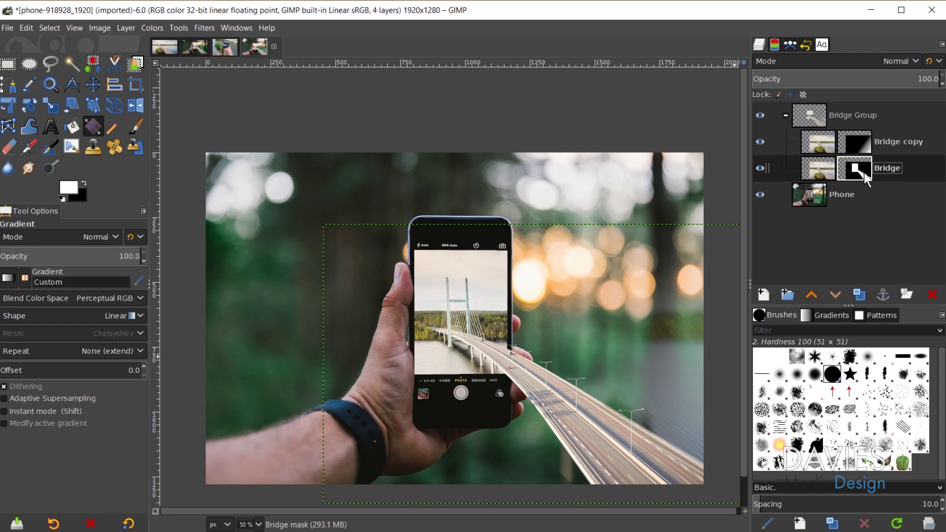
- Convert the Bridge mask to a selection, add it as Bridge Group's mask, then clear the selection
{"action": "right_click", "coordinate": [862, 167]}
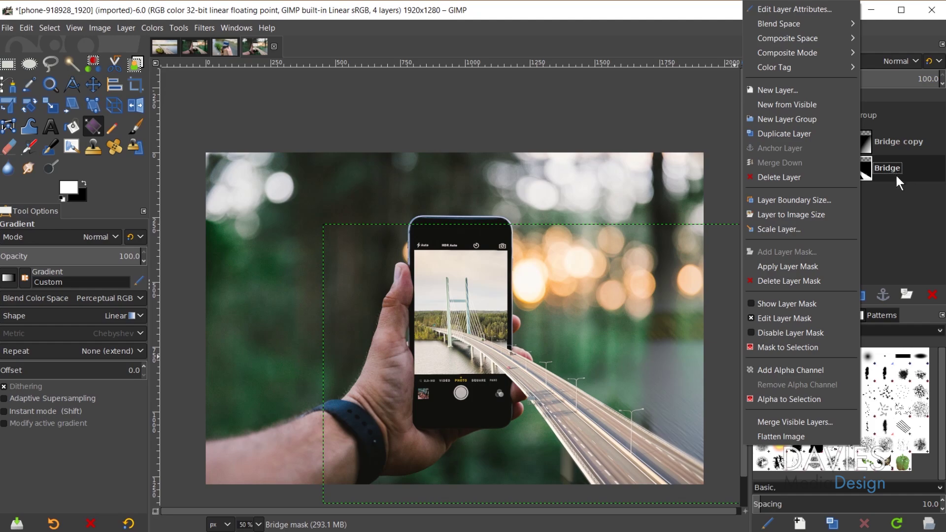
{"action": "left_click", "coordinate": [800, 346]}
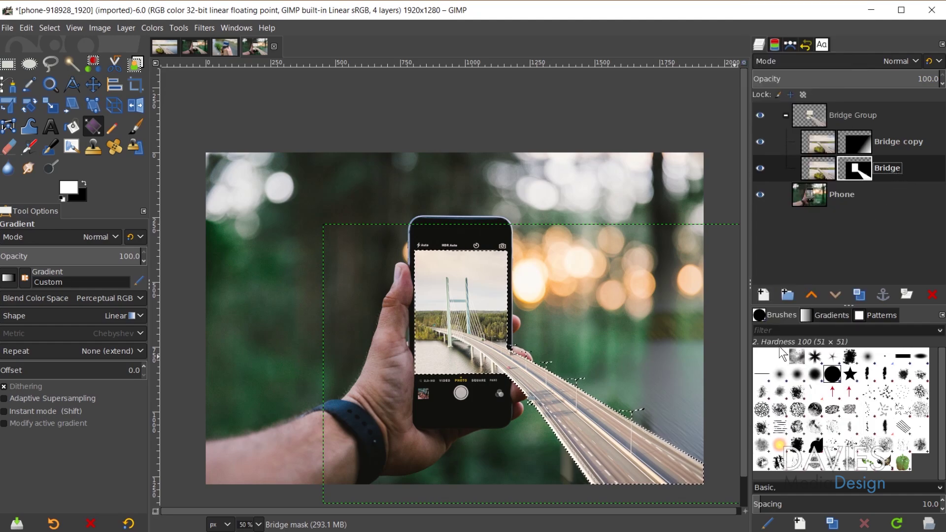
{"action": "left_click", "coordinate": [816, 116]}
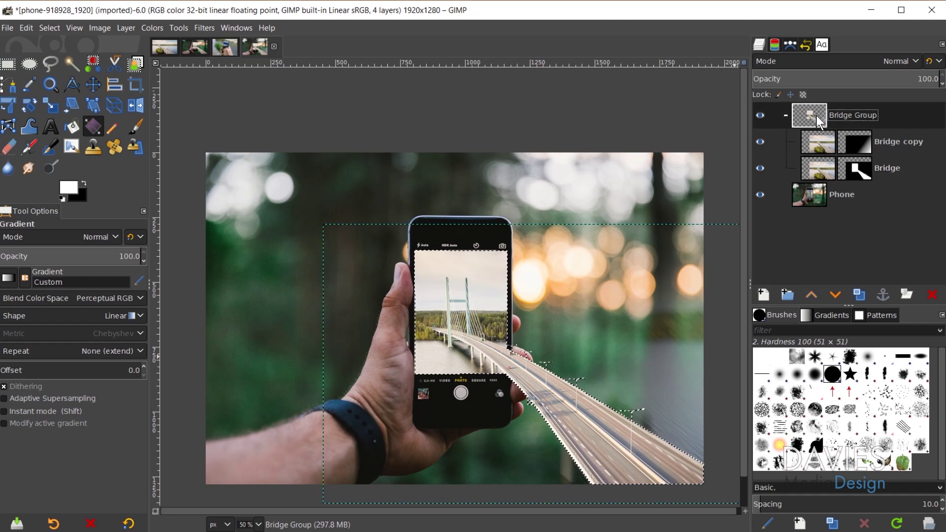
{"action": "right_click", "coordinate": [811, 115]}
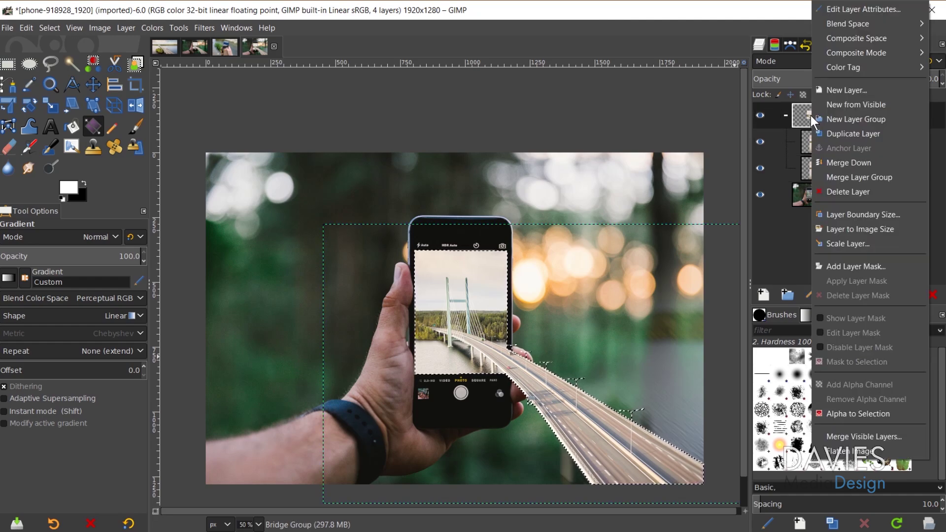
{"action": "left_click", "coordinate": [860, 265]}
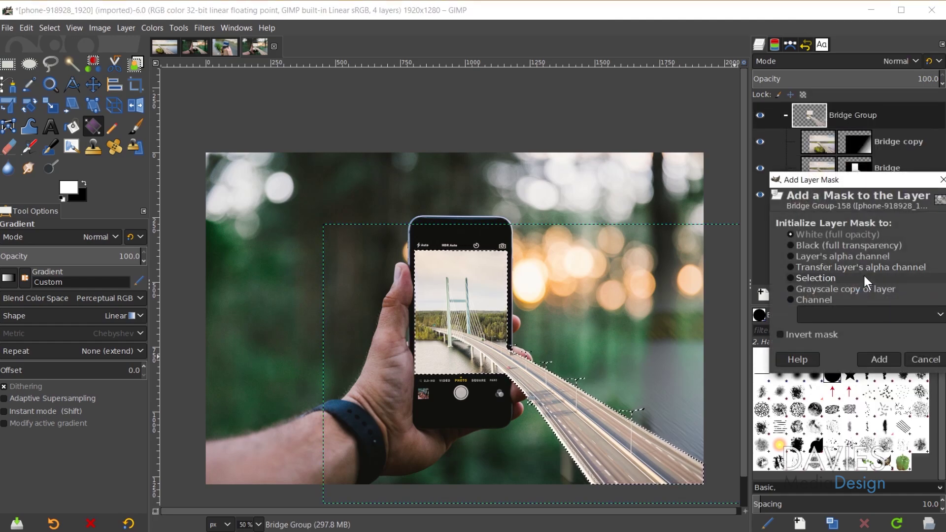
{"action": "left_click", "coordinate": [815, 278]}
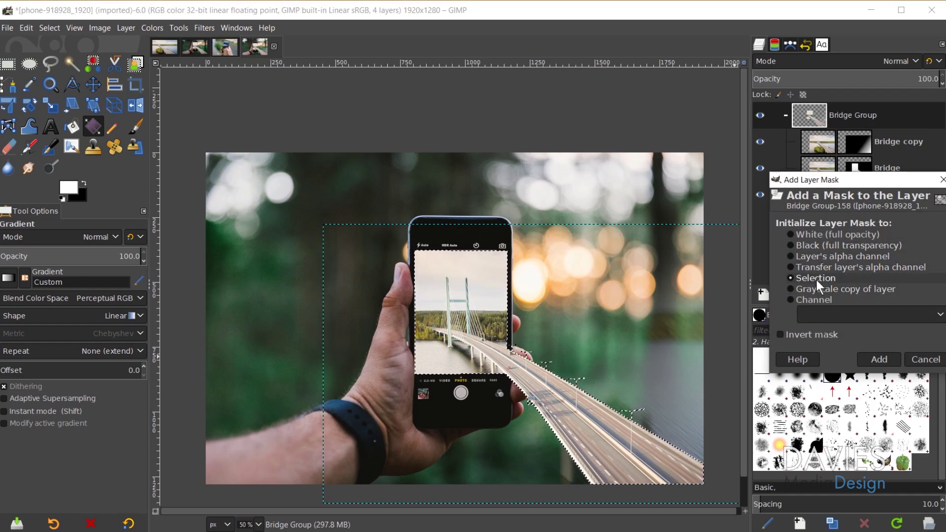
{"action": "left_click", "coordinate": [880, 359]}
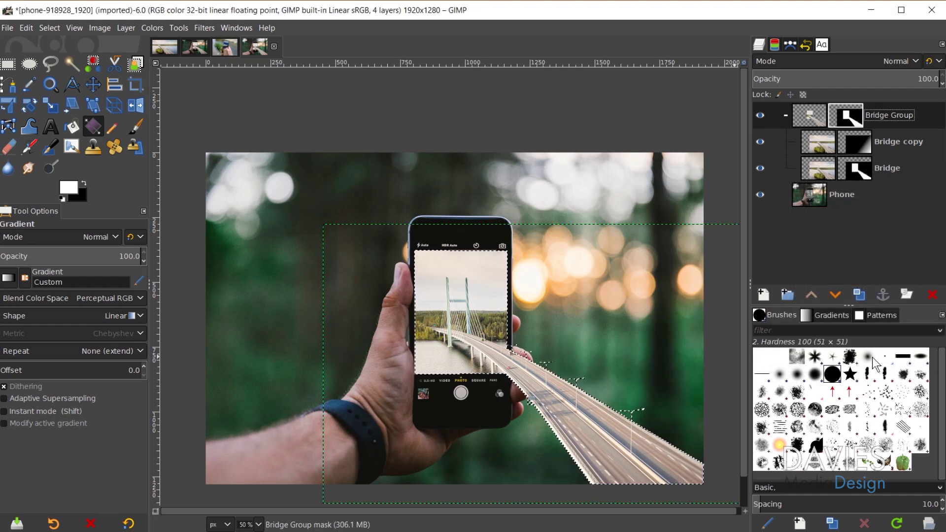
{"action": "key", "text": "ctrl+shift+a"}
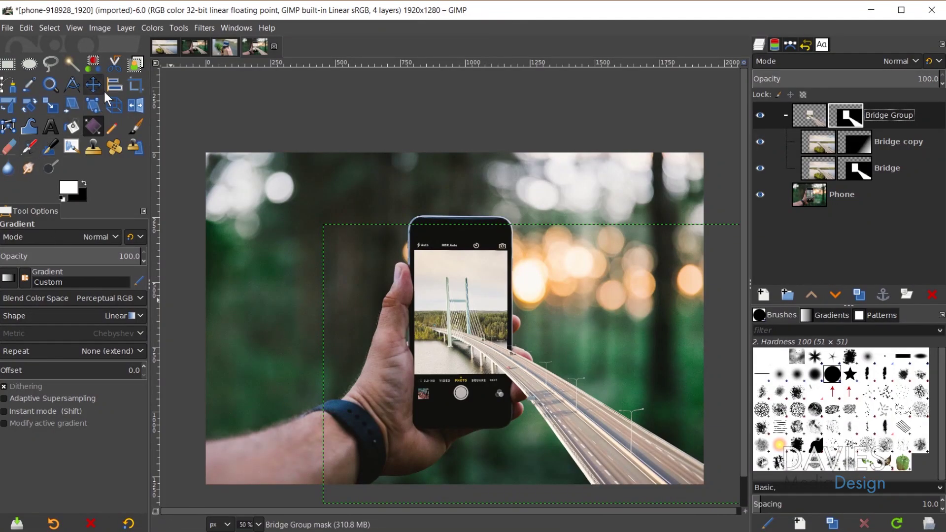
- Crop to a full-width 1920×1080 area, trimming the top above the phone
{"action": "left_click", "coordinate": [132, 84]}
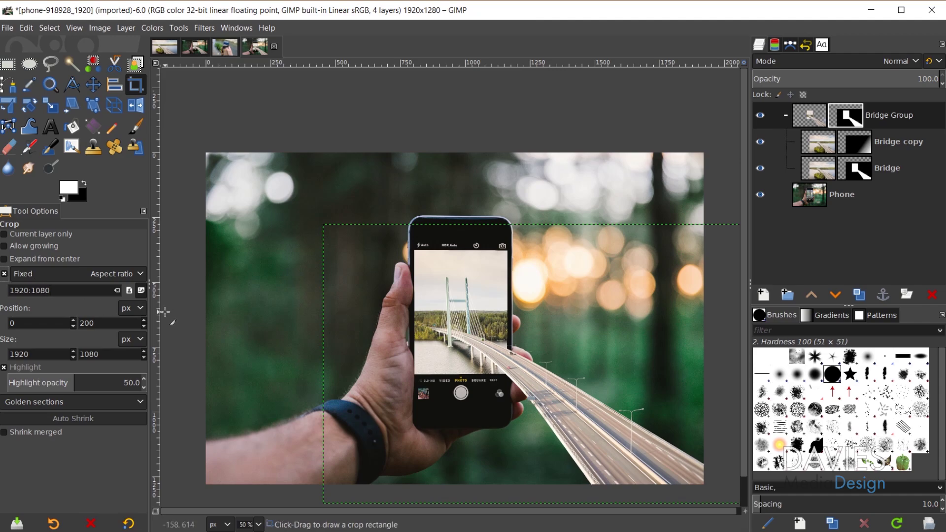
{"action": "left_click_drag", "start_coordinate": [234, 185], "coordinate": [704, 448]}
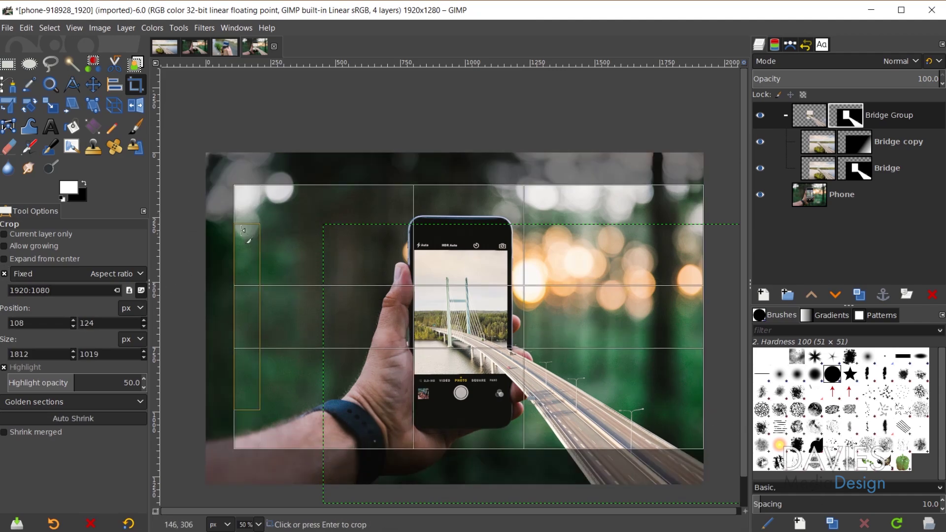
{"action": "left_click_drag", "start_coordinate": [248, 196], "coordinate": [206, 162]}
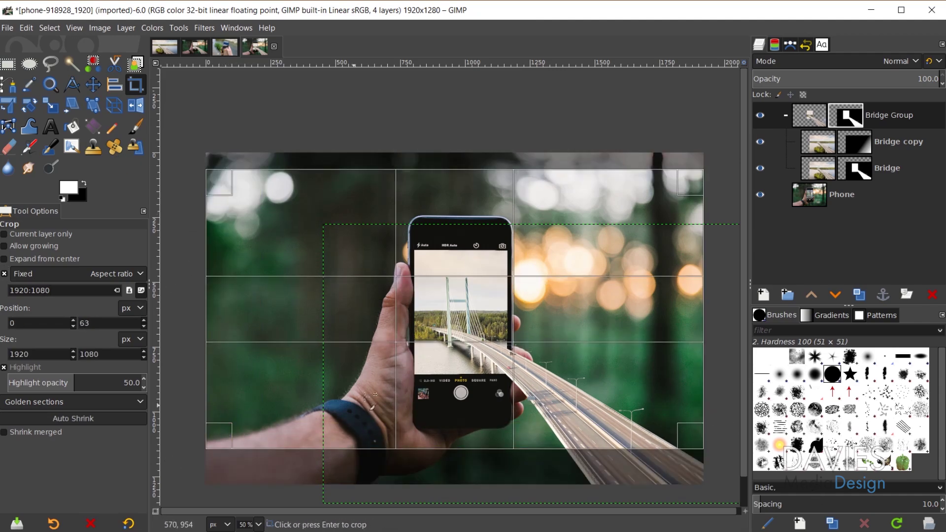
{"action": "left_click_drag", "start_coordinate": [435, 335], "coordinate": [436, 372]}
{"action": "key", "text": "Return"}
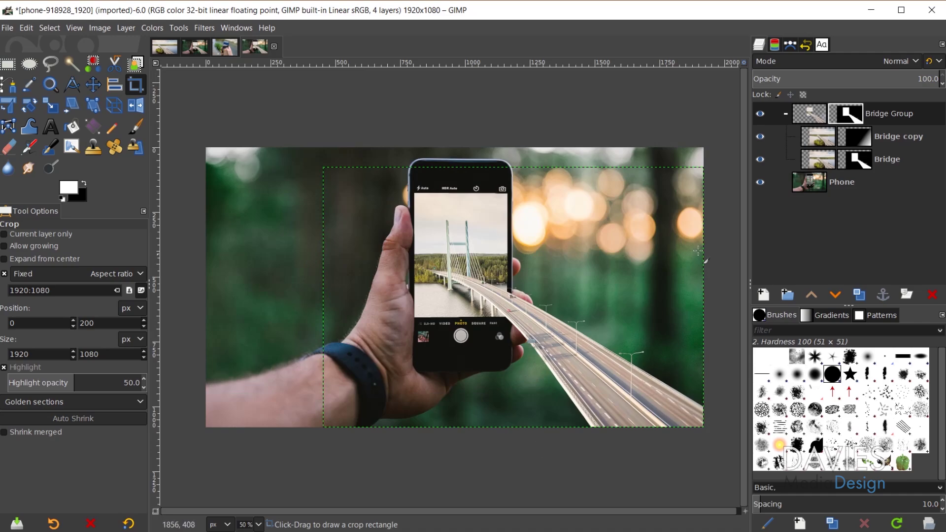
- Add a transparent layer named Vignette and move it above Bridge Group at the top
{"action": "left_click", "coordinate": [764, 296]}
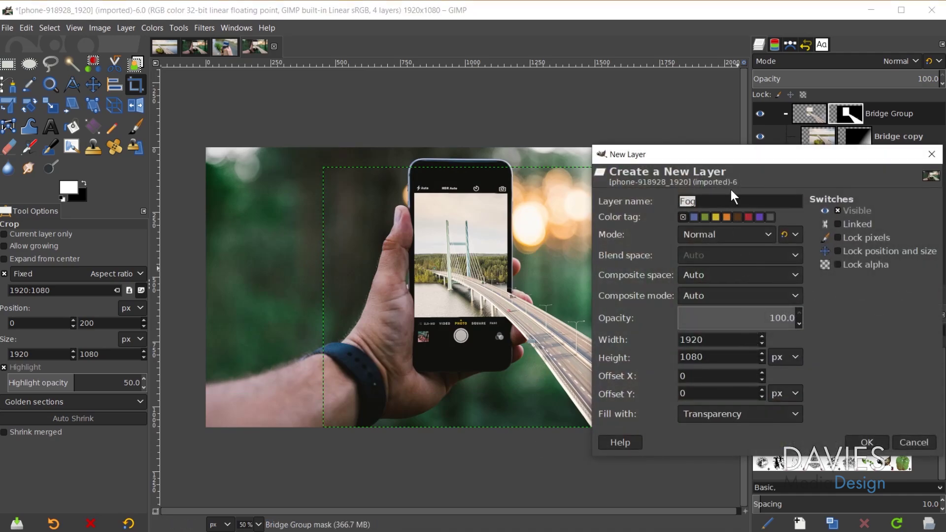
{"action": "type", "text": "Vignette"}
{"action": "key", "text": "Return"}
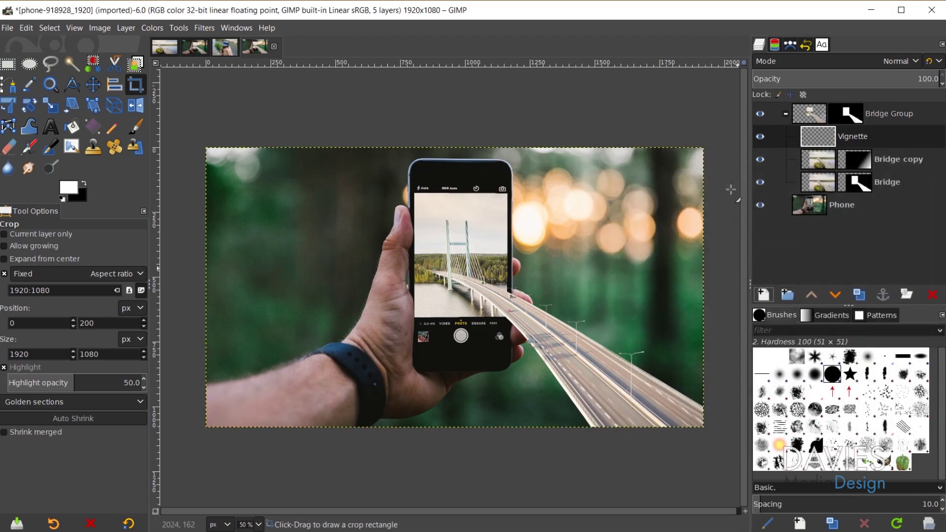
{"action": "left_click_drag", "start_coordinate": [828, 125], "coordinate": [823, 104]}
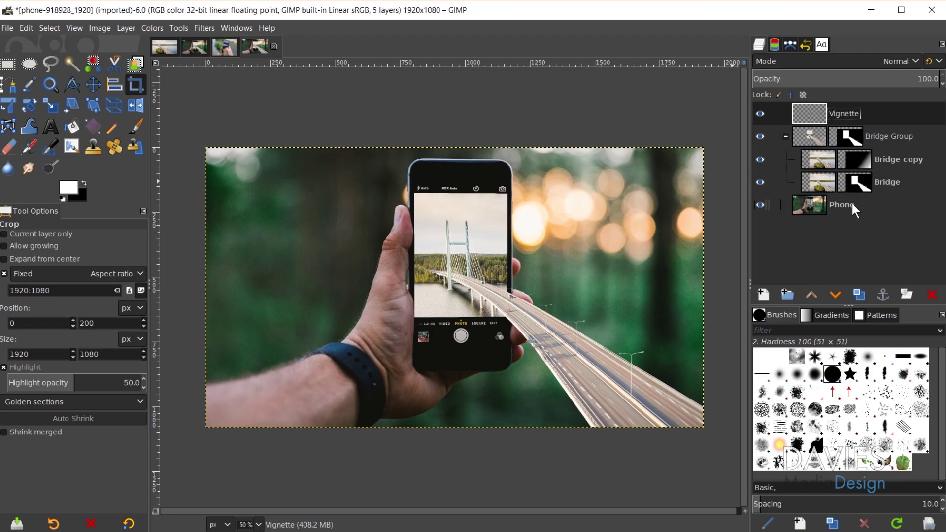
{"action": "left_click", "coordinate": [205, 28]}
- Apply a black vignette with radius about 1.4 on the Vignette layer and lower its opacity to about 75
{"action": "mouse_move", "coordinate": [253, 154]}
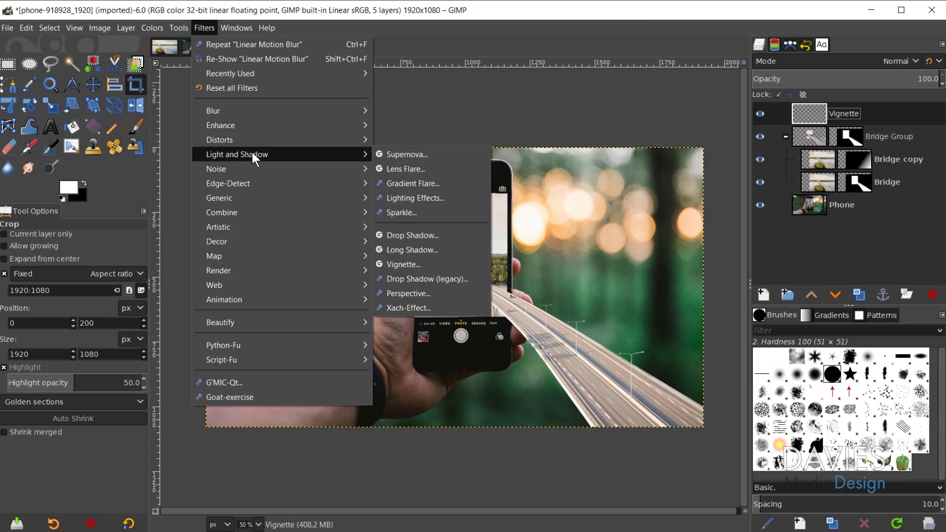
{"action": "left_click", "coordinate": [399, 264]}
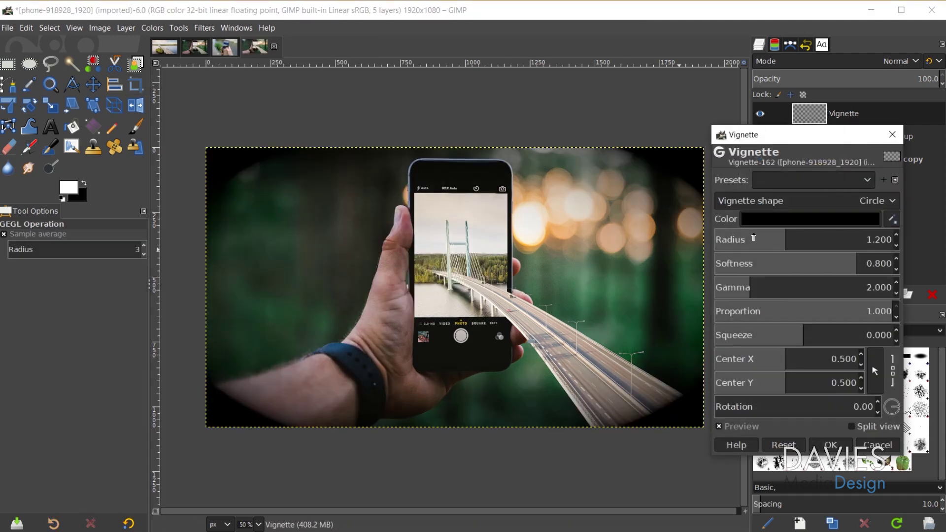
{"action": "left_click_drag", "start_coordinate": [757, 239], "coordinate": [798, 233]}
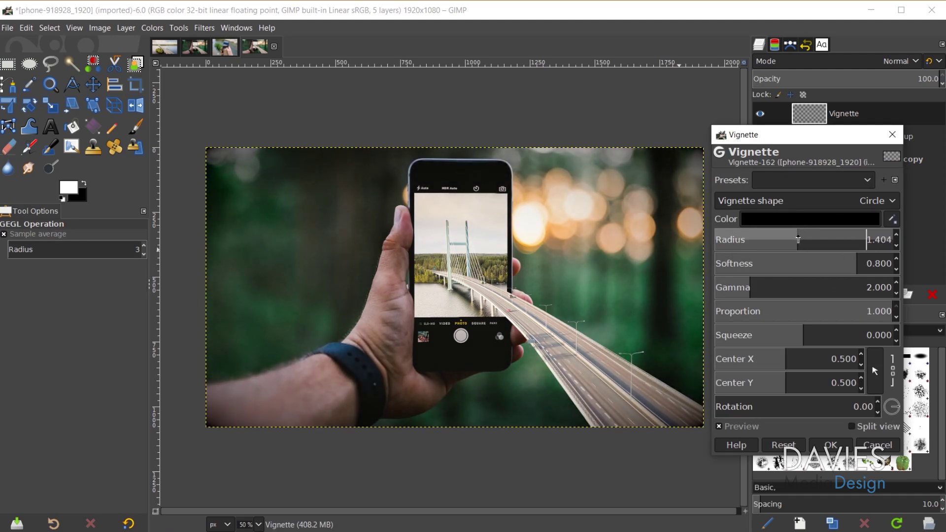
{"action": "left_click", "coordinate": [831, 445]}
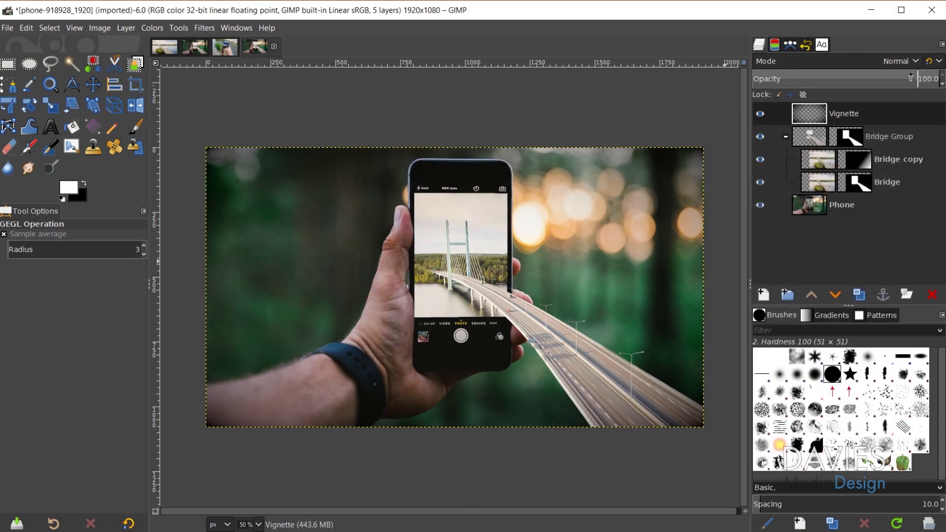
{"action": "left_click_drag", "start_coordinate": [880, 75], "coordinate": [894, 74]}
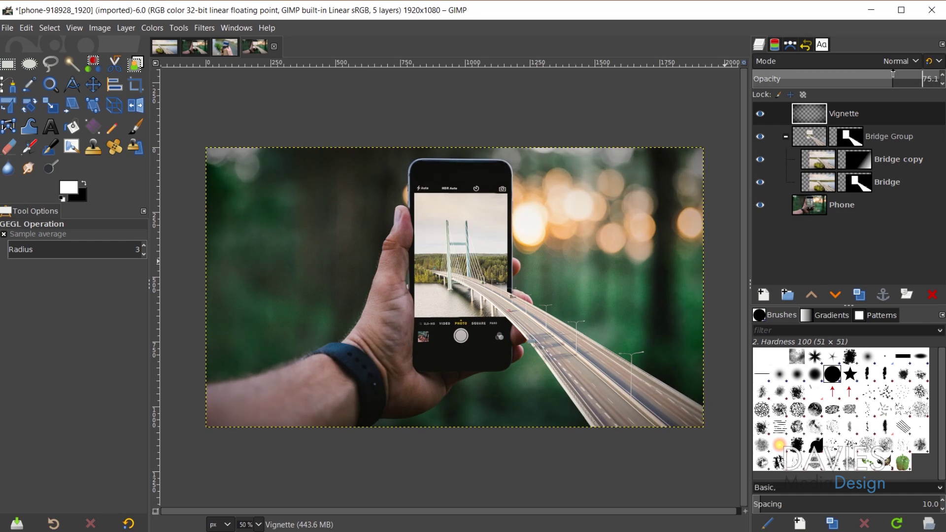
{"action": "left_click", "coordinate": [807, 207]}
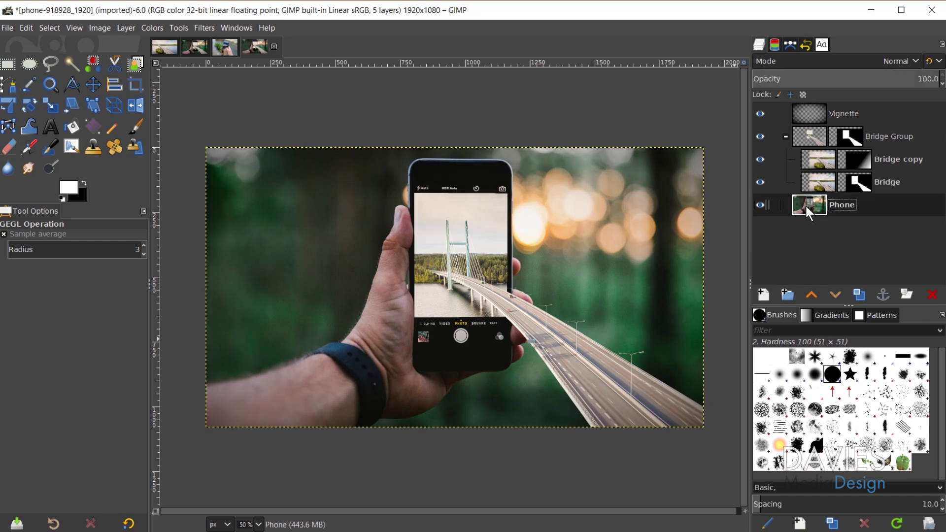